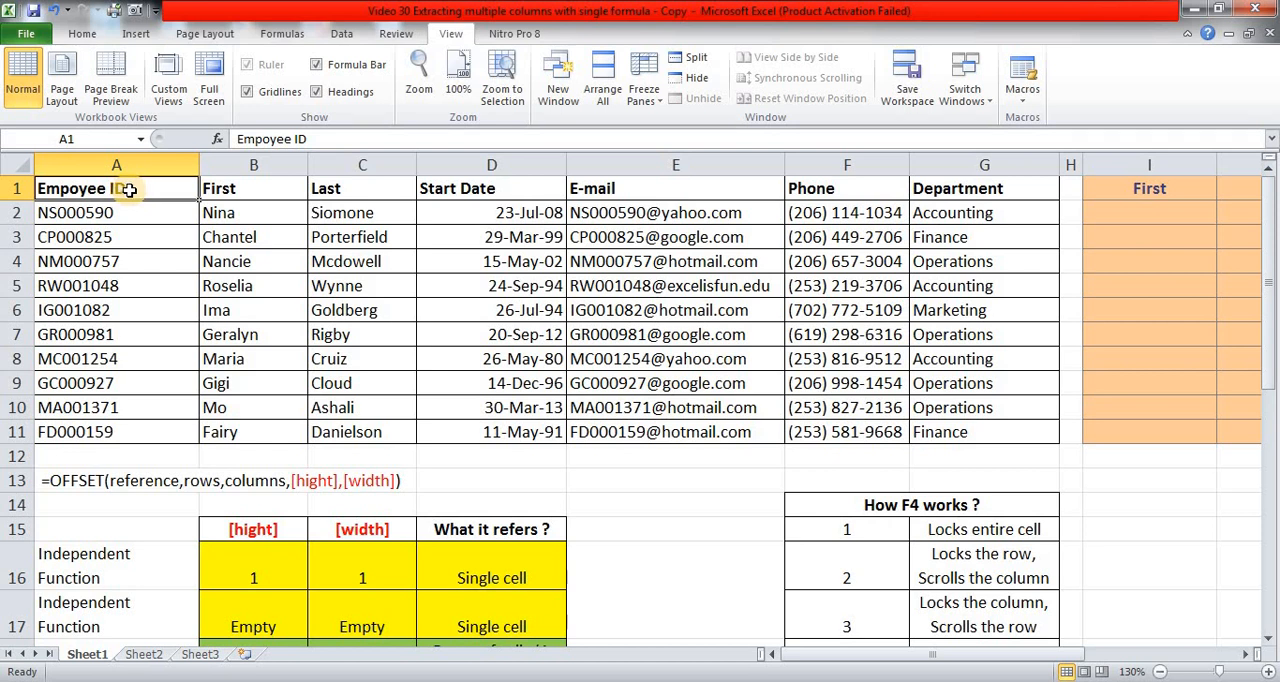
Examine the source employee table and its headers from Empoyee ID to Department, continuing across the extraction table's headers.
click(168, 317)
click(262, 233)
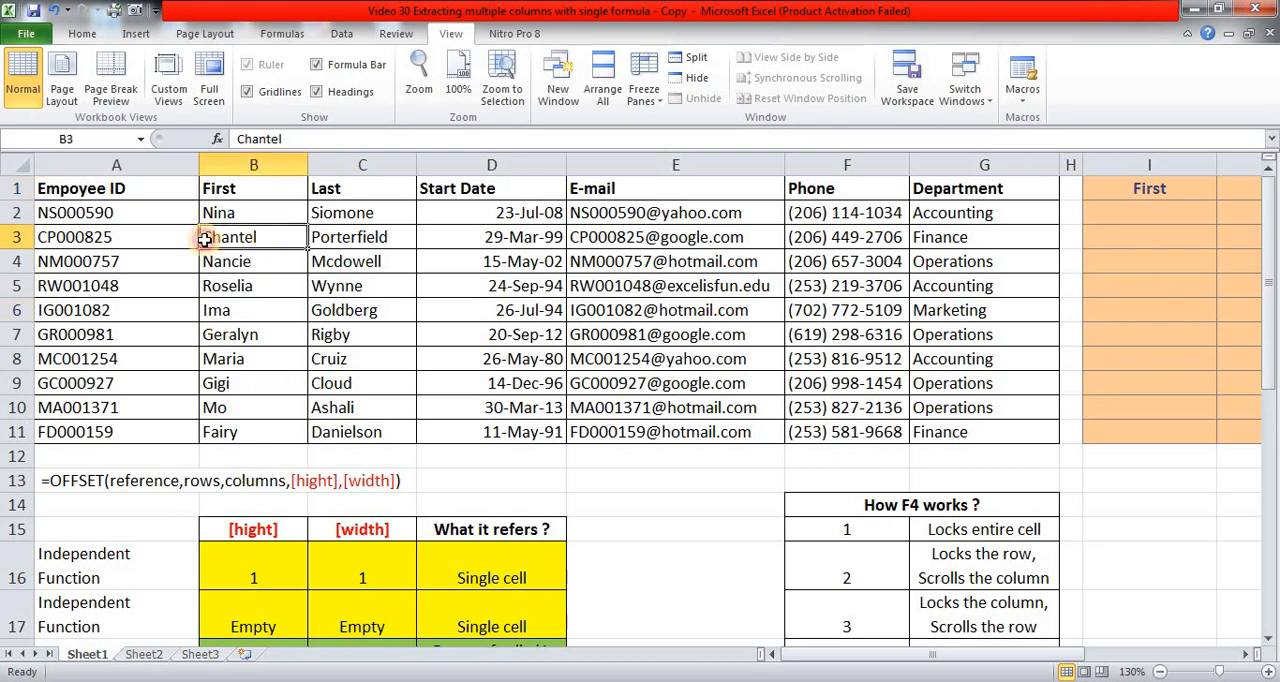
click(109, 284)
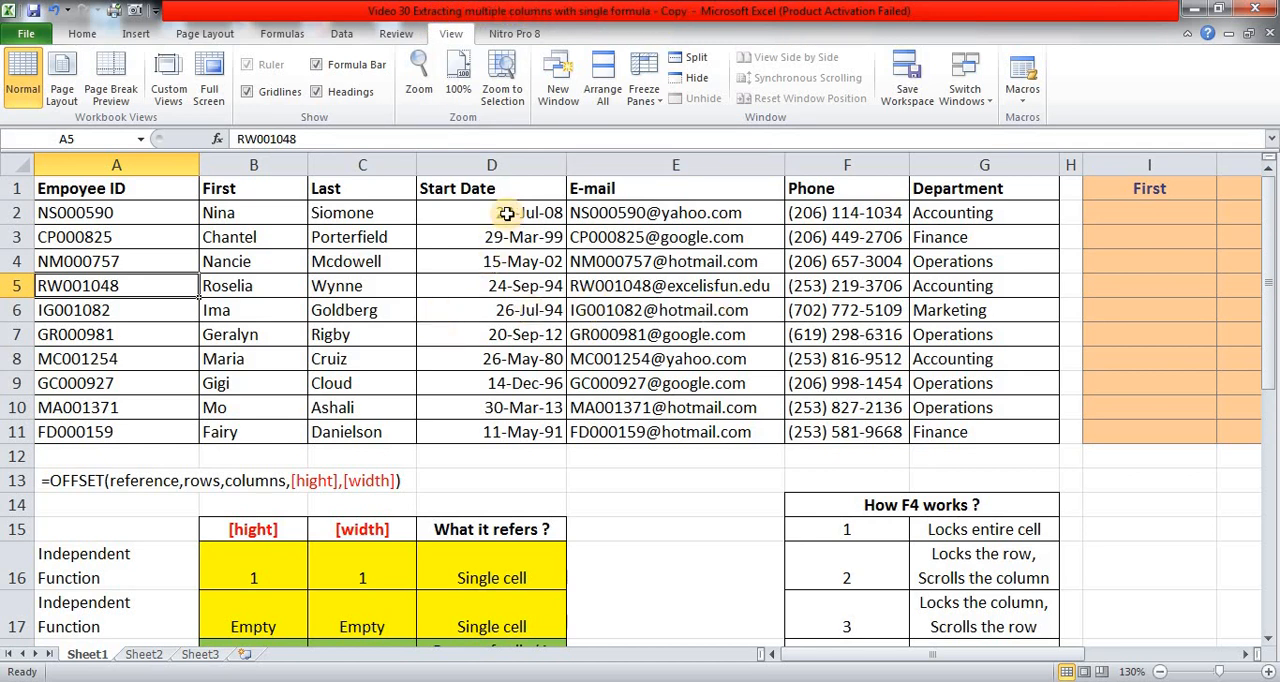
click(140, 196)
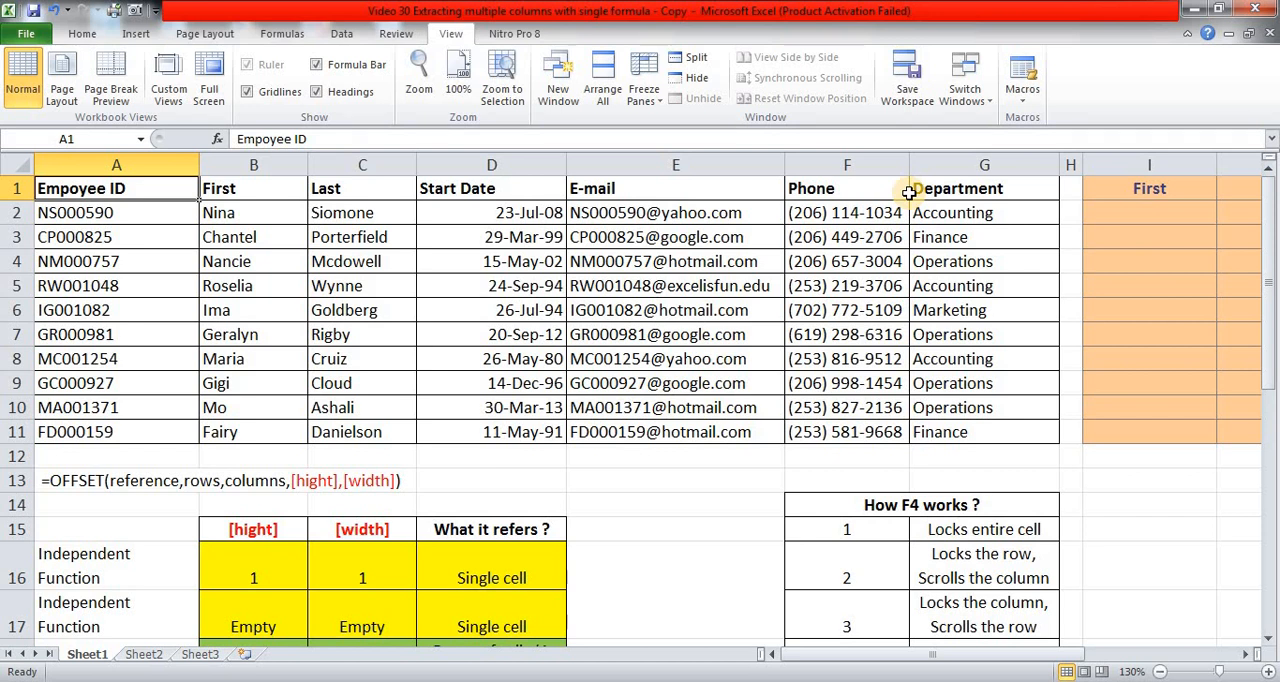
key(Right)
key(Right)
key(Right)
key(Right)
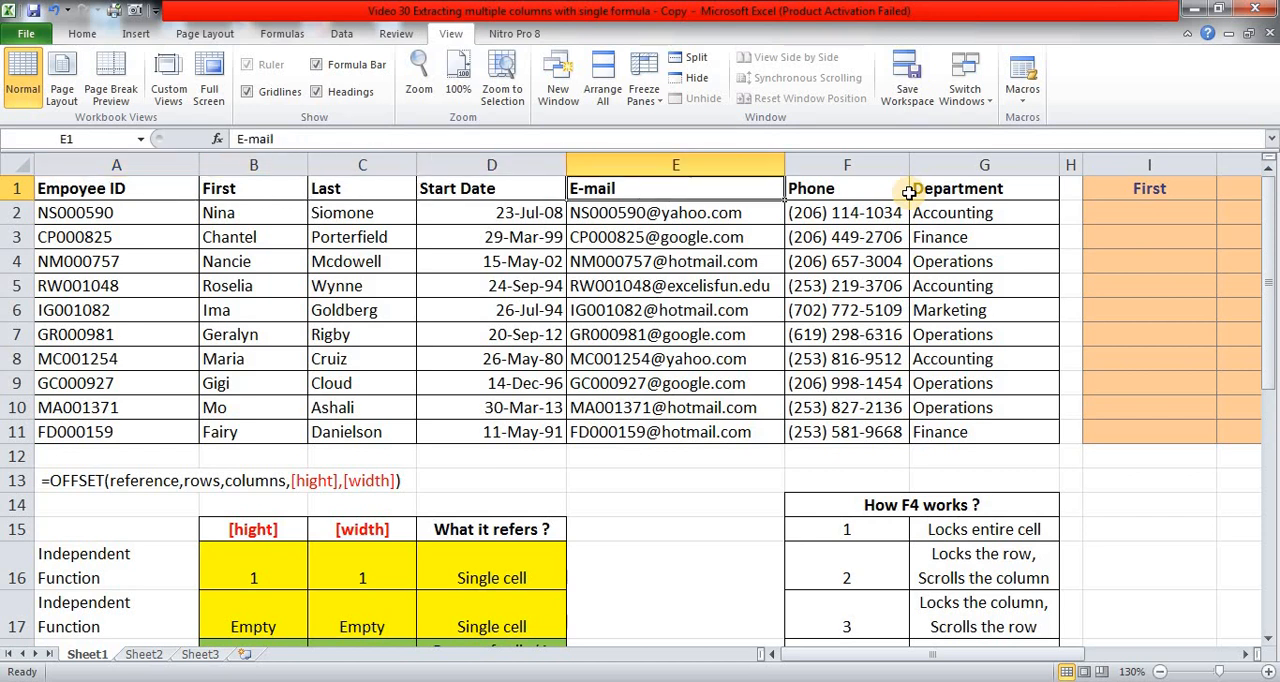
key(Right)
key(Right)
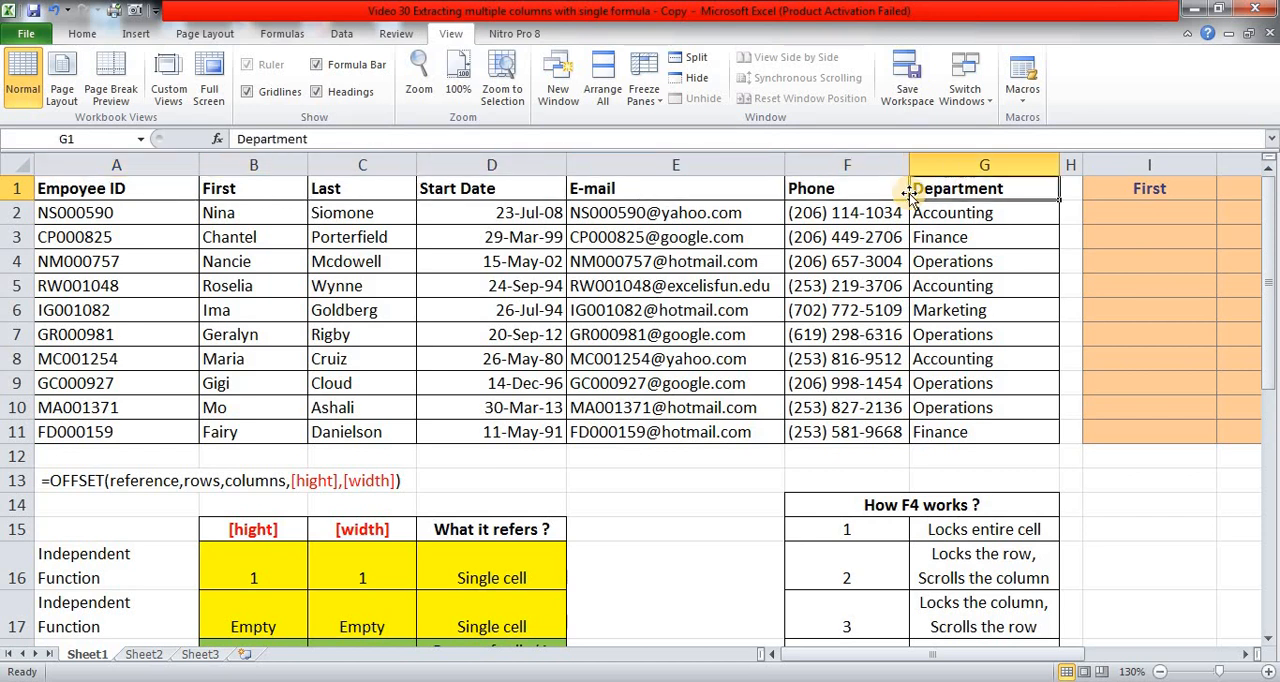
key(Right)
key(Right)
key(Right)
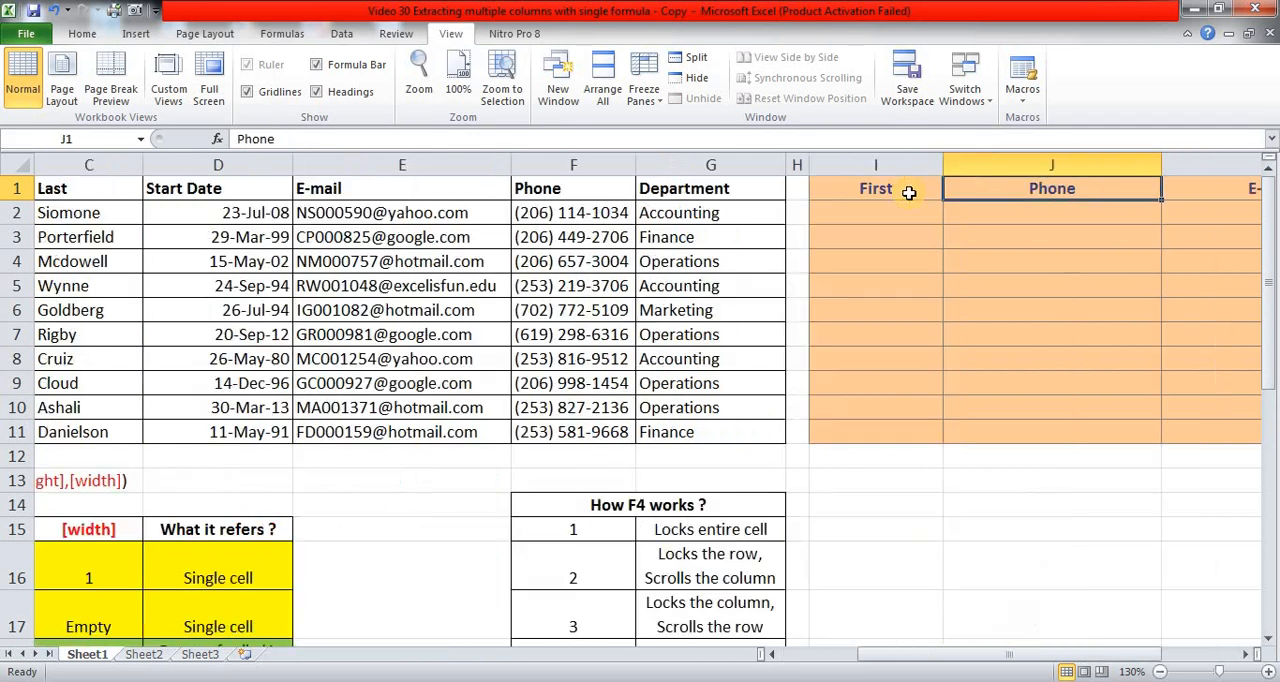
key(Right)
key(Right)
Review the orange extraction table's column headers First, Phone, E-mail and Start Date in I1:L1.
key(Left)
key(Left)
key(Left)
key(Left)
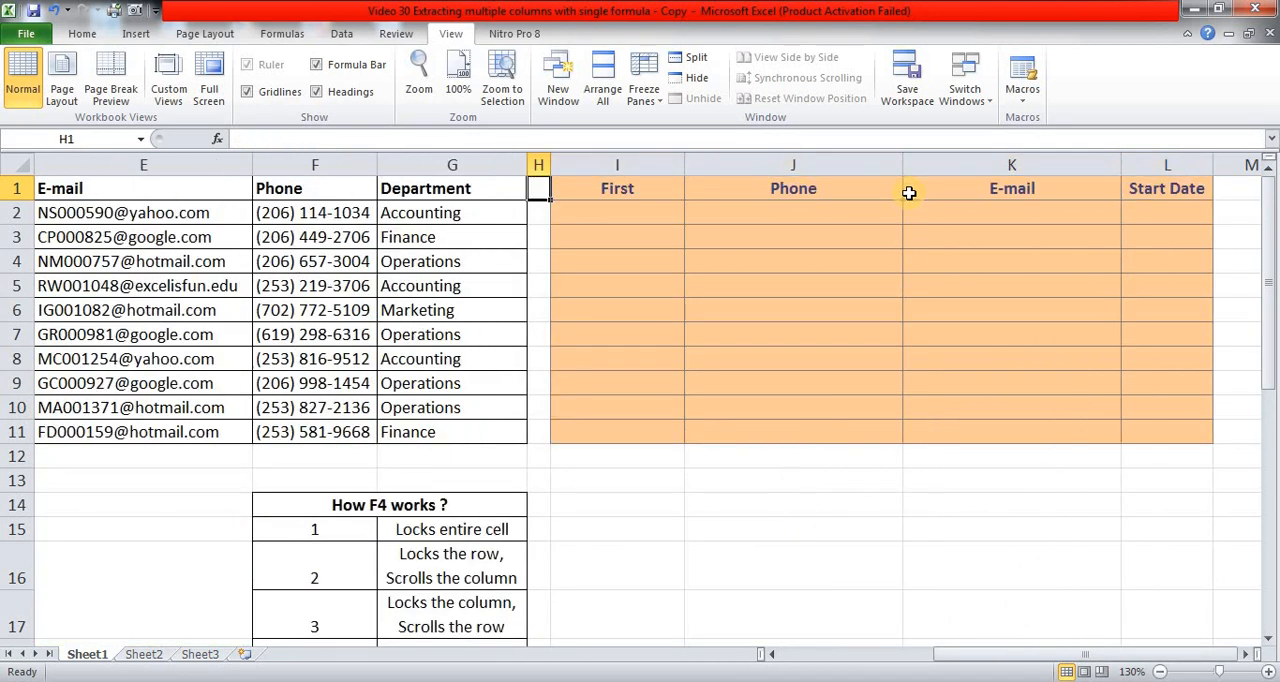
key(Right)
key(Right)
key(Right)
key(Right)
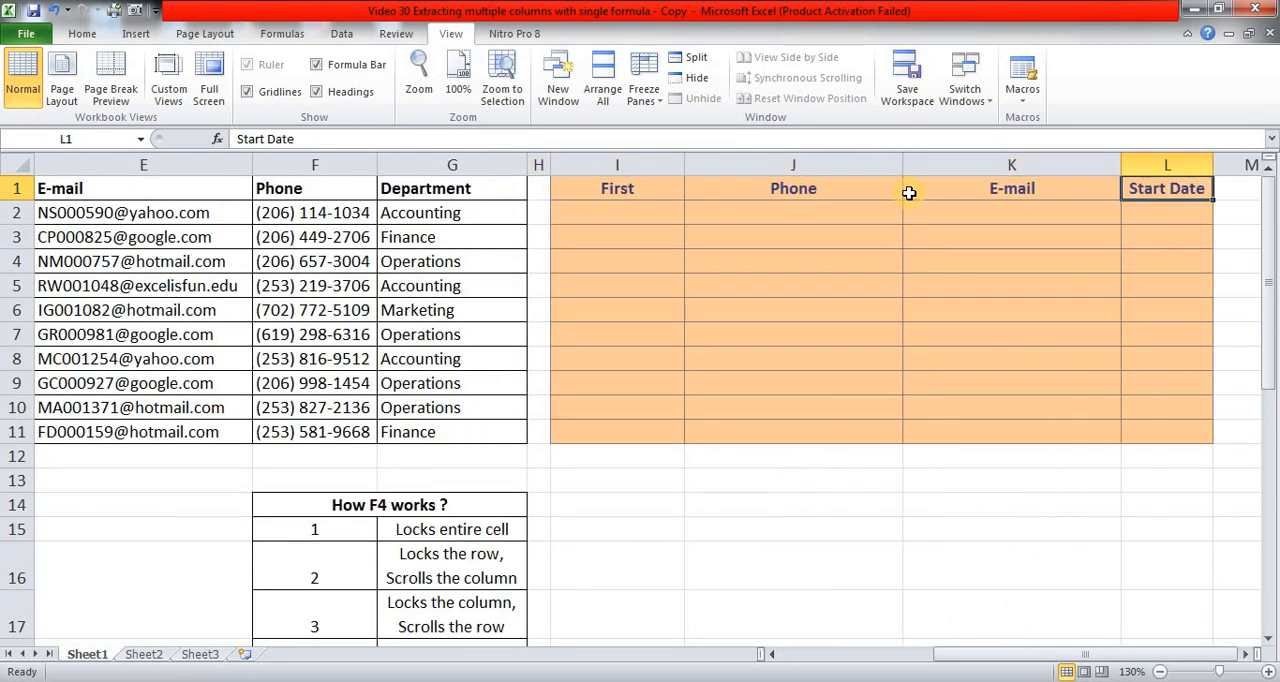
key(Left)
key(Left)
key(Left)
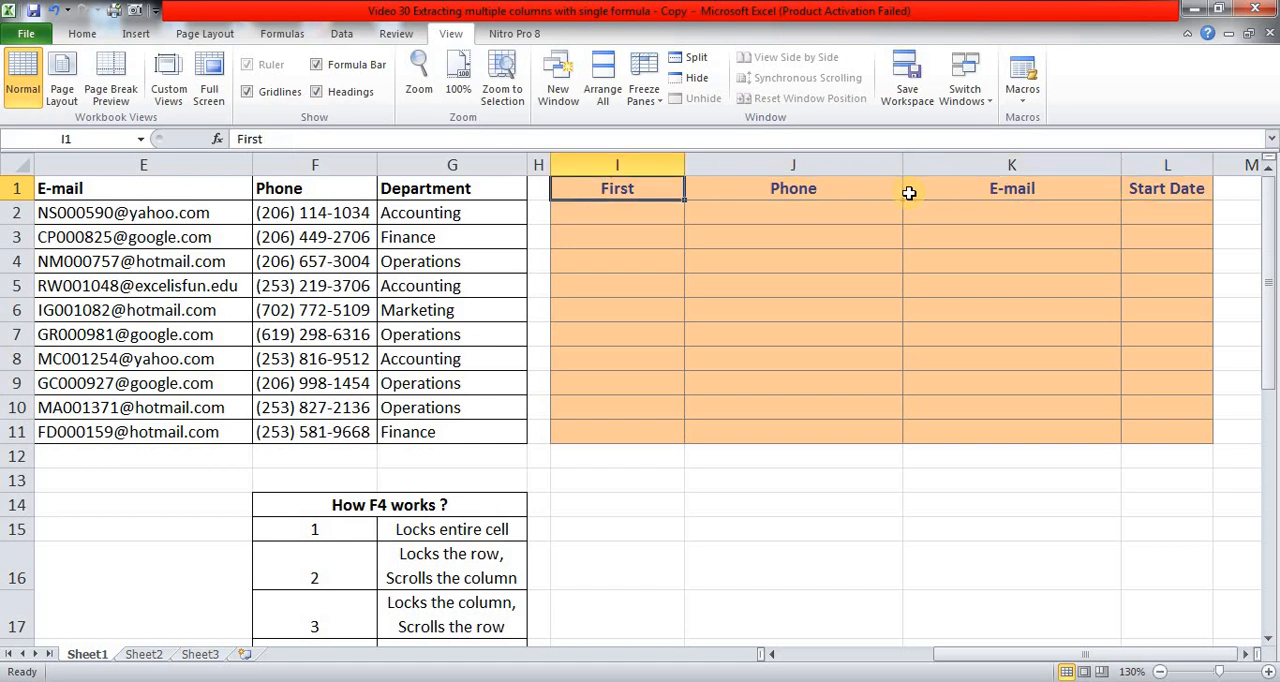
Compare the extraction headers with the order of the source table's headers in row 1.
key(Left)
key(Left)
key(Left)
key(Left)
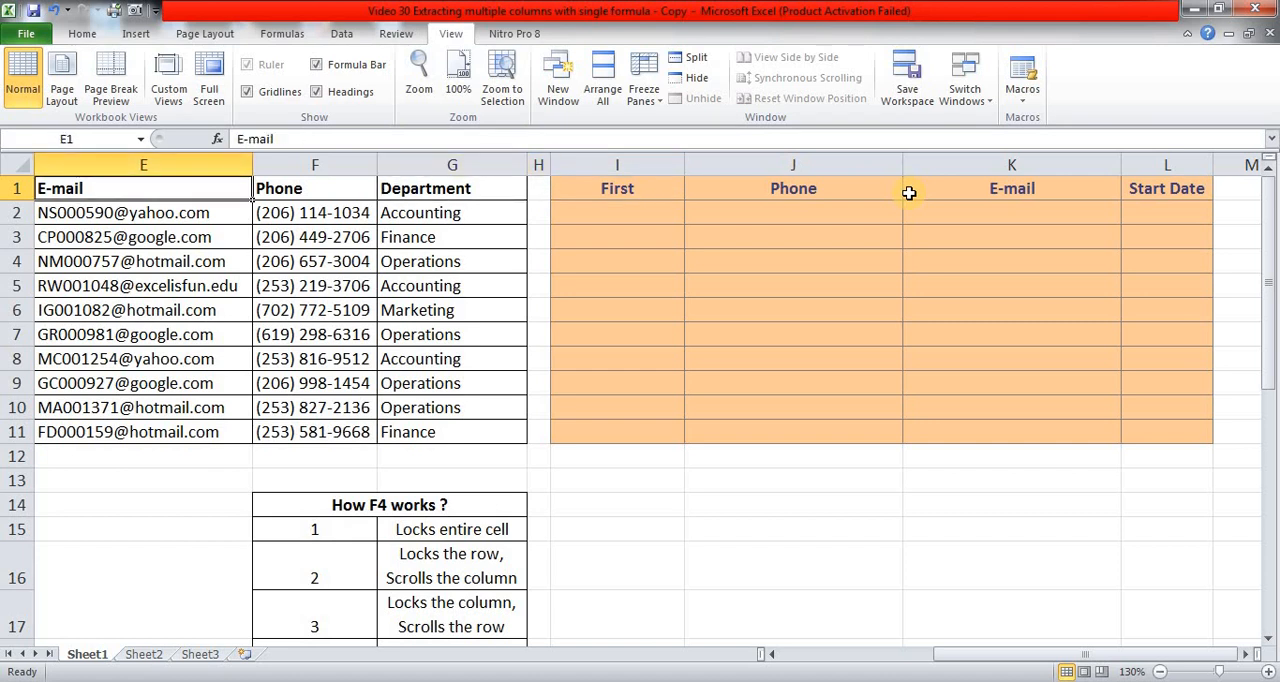
key(Left)
key(Left)
key(Left)
key(Left)
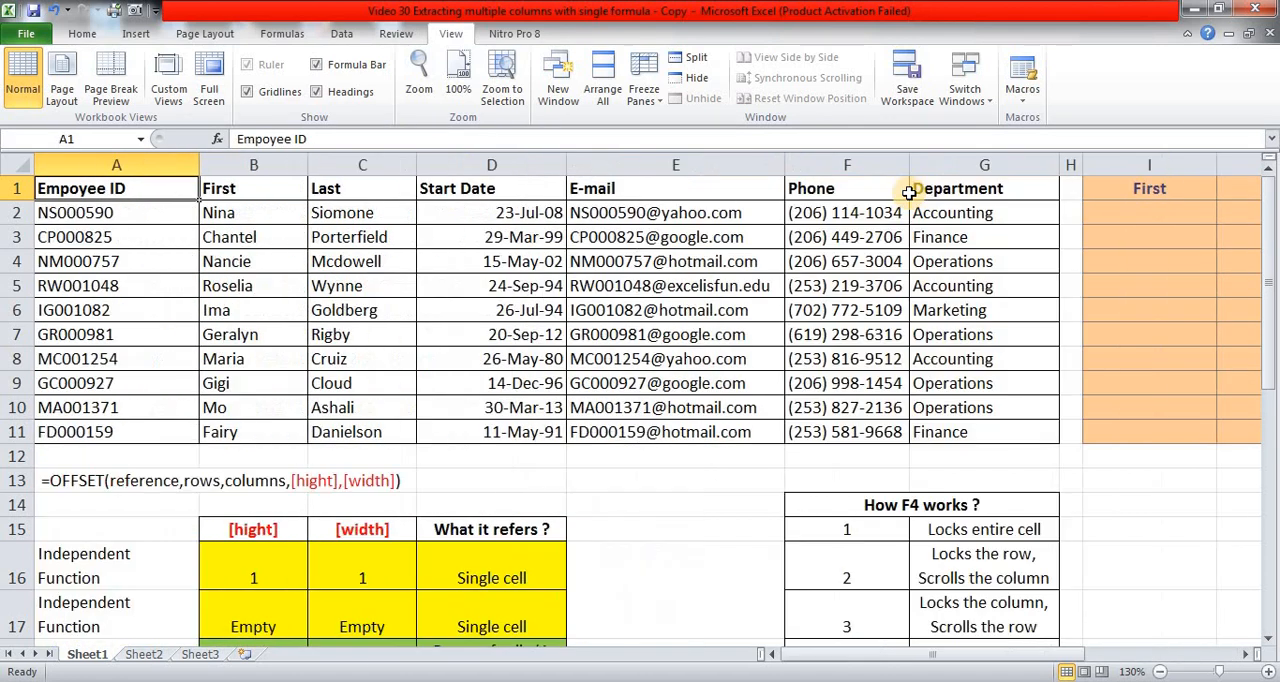
key(Right)
key(Right)
key(Right)
key(Right)
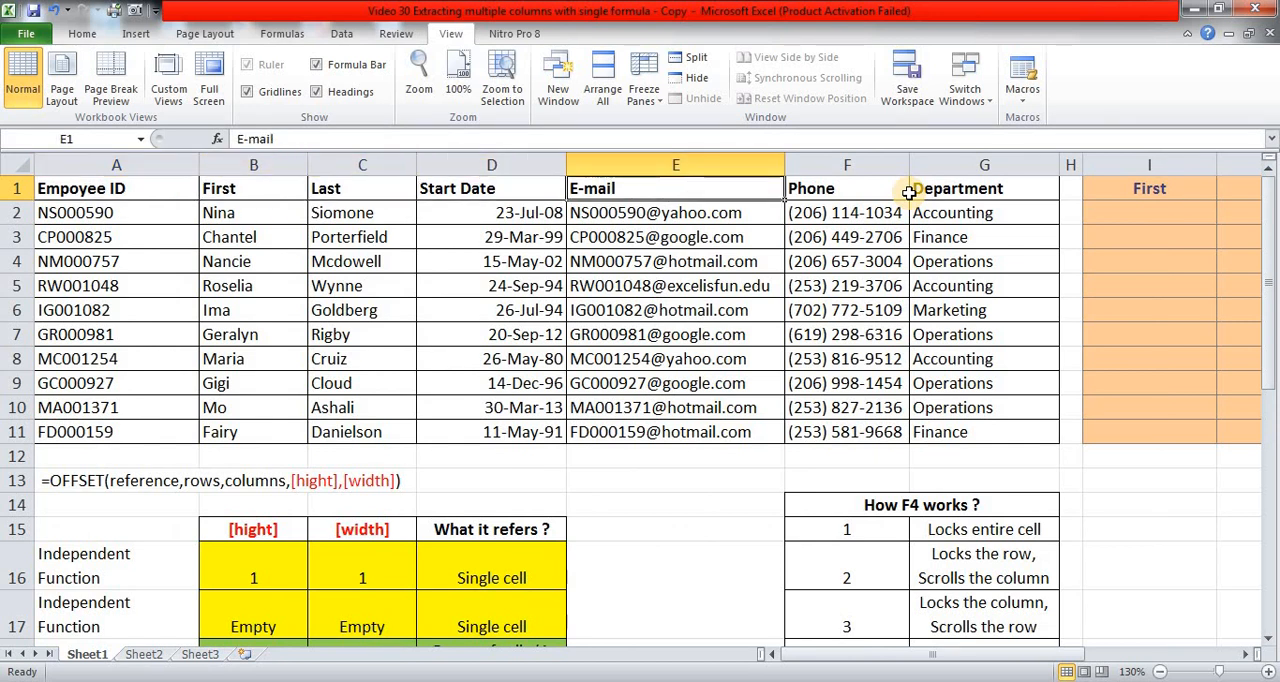
key(Left)
key(Left)
key(Left)
key(Left)
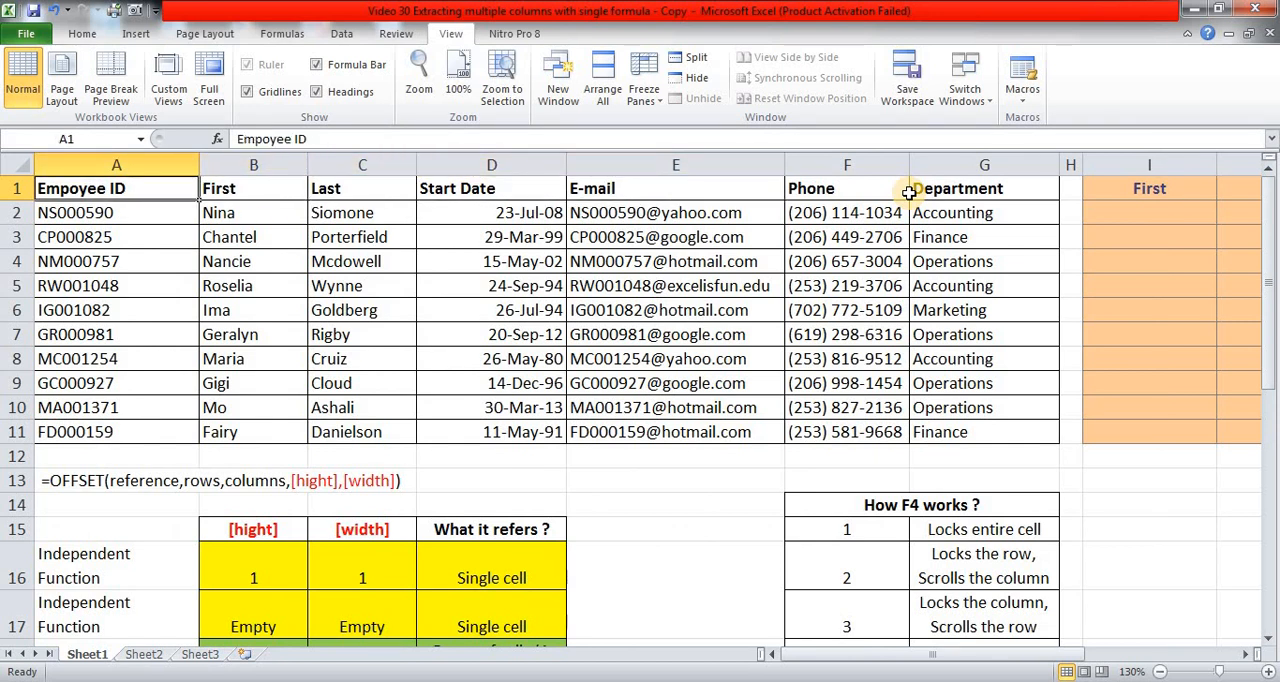
key(Right)
key(Right)
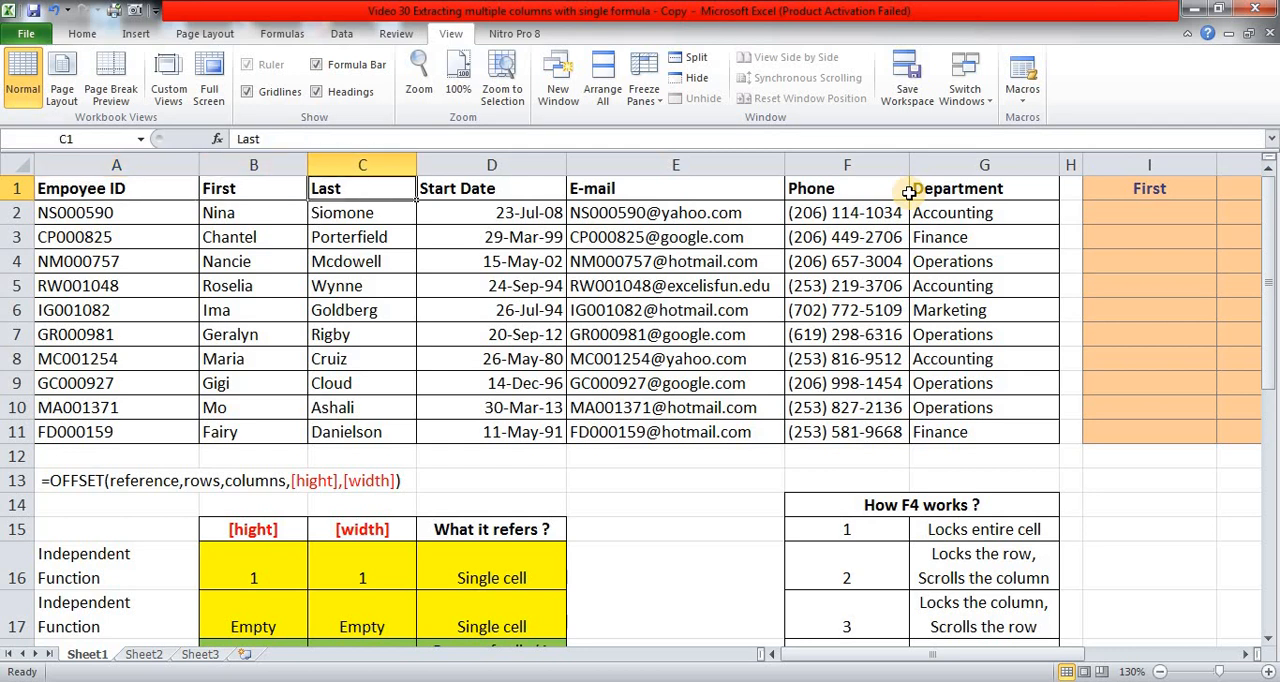
Inspect the empty extraction range I2:L11 and the headers above it that need matching data.
key(ctrl+Right)
key(ctrl+Right)
key(Right)
key(Right)
key(Right)
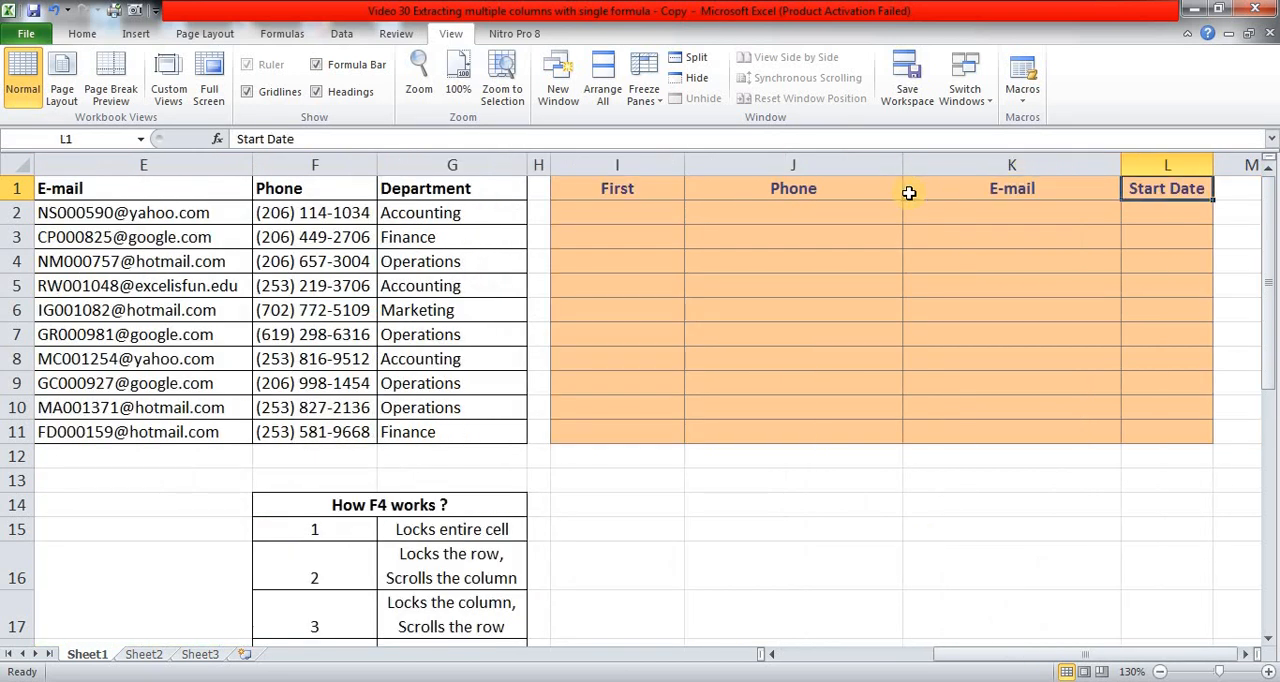
key(Down)
key(Left)
key(Left)
key(Left)
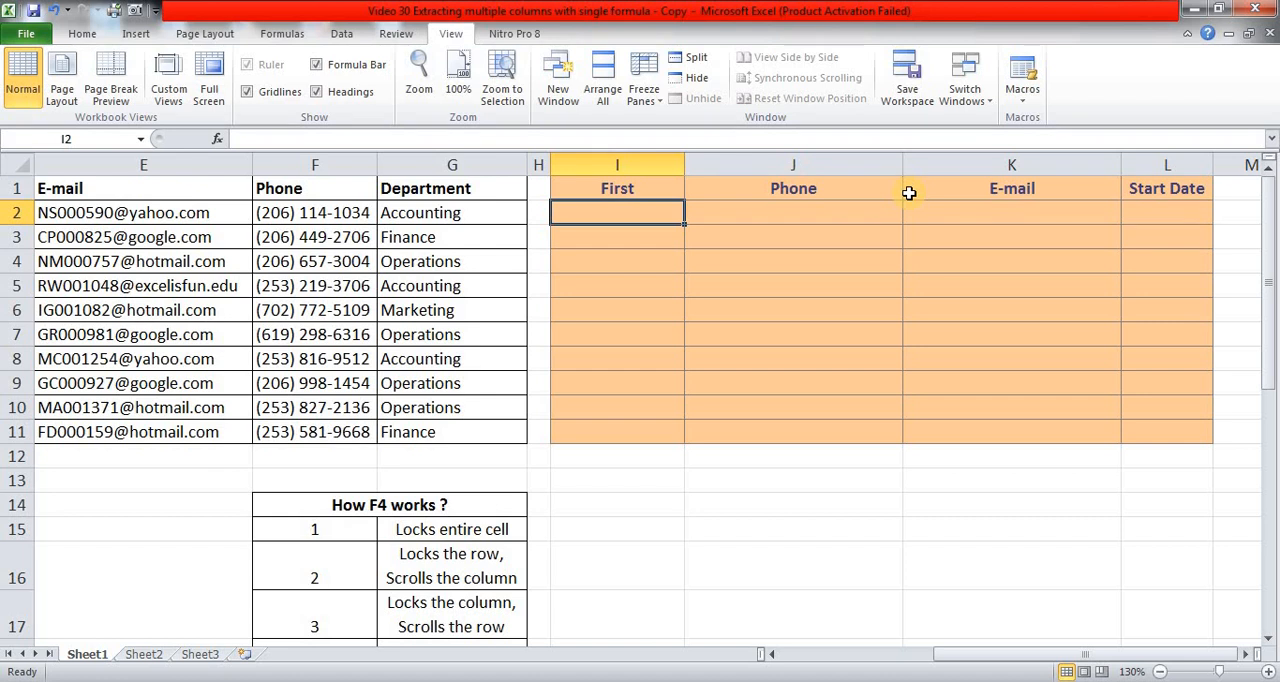
key(Down)
key(Down)
key(Down)
key(Down)
key(Down)
key(Down)
key(Right)
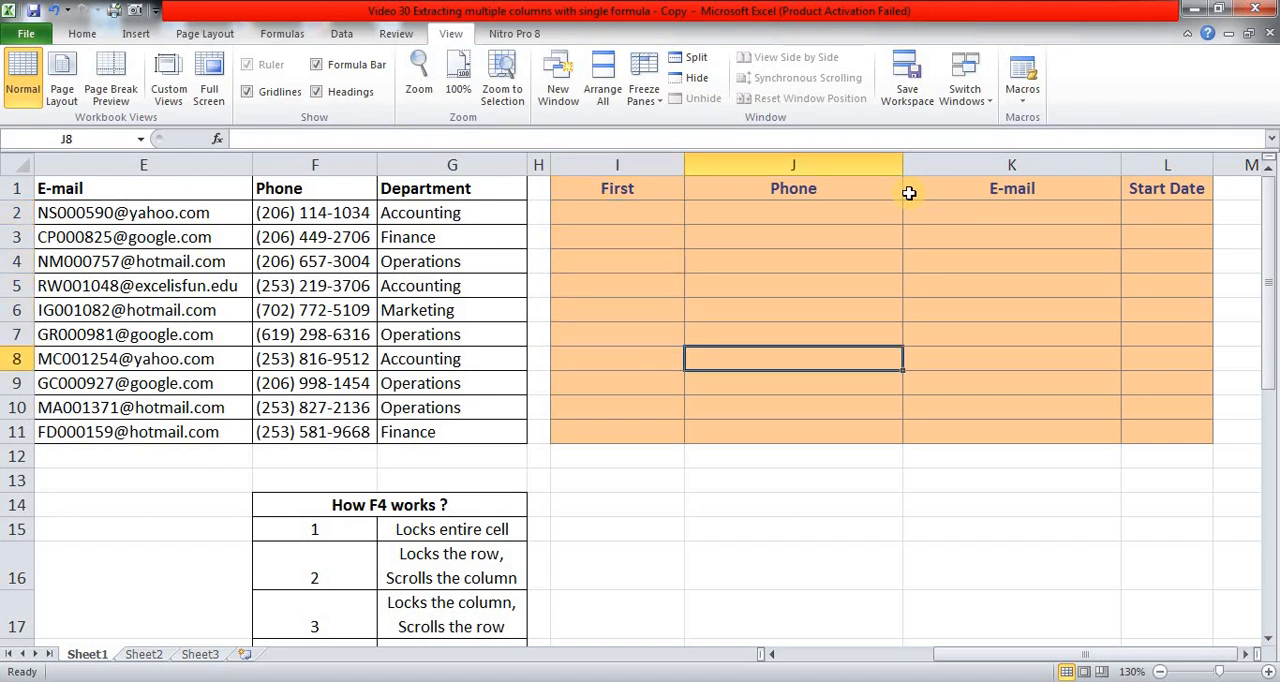
key(Right)
key(Right)
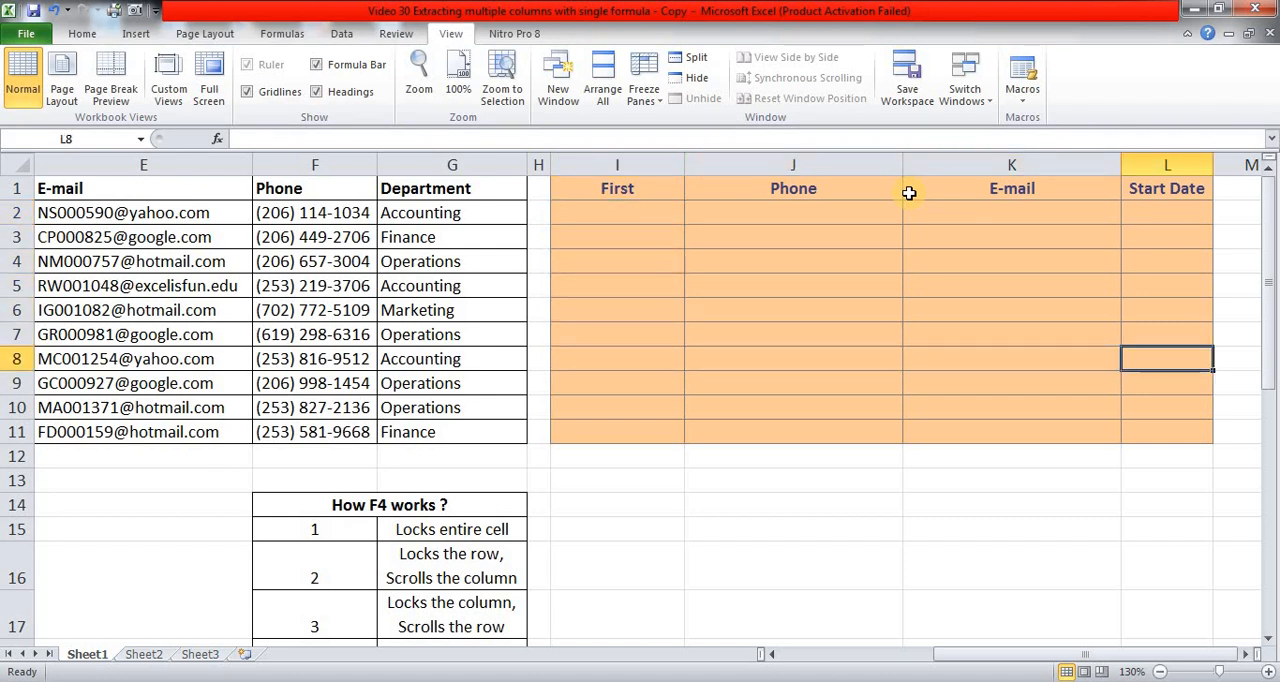
key(Up)
key(ctrl+Up)
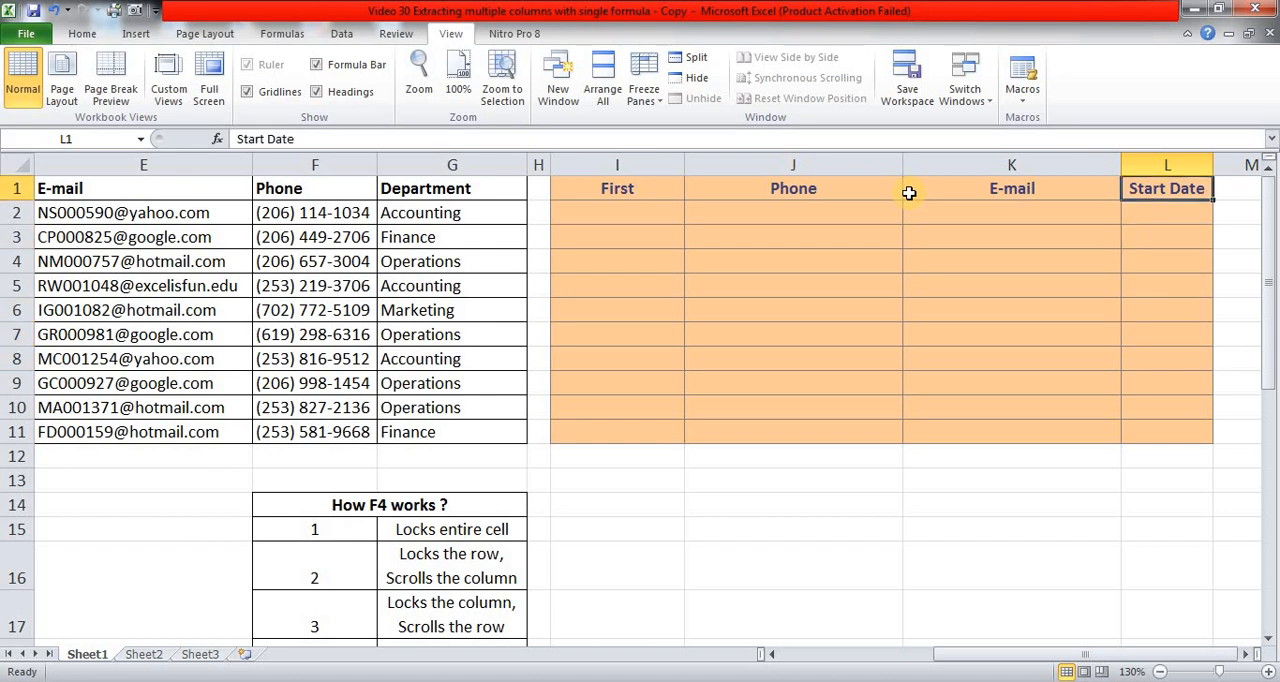
key(Left)
key(Left)
key(Left)
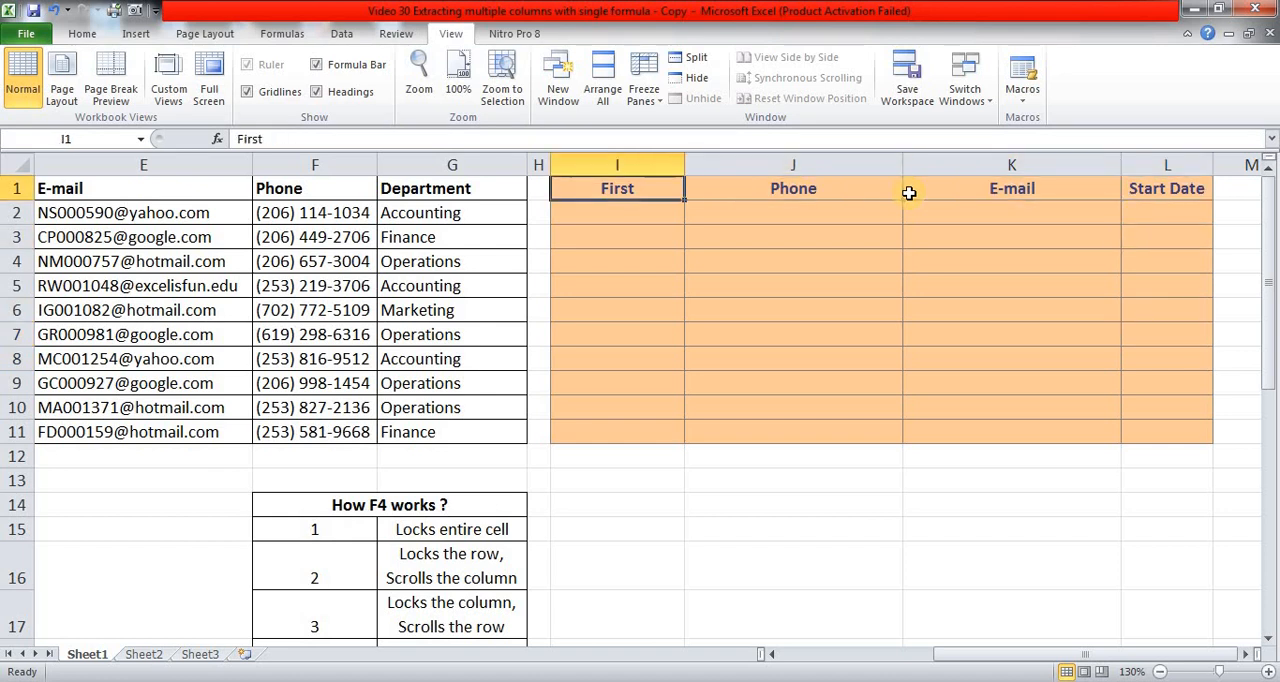
Start an INDEX formula in cell I2, under the First header of the extraction table.
key(Down)
text(=)
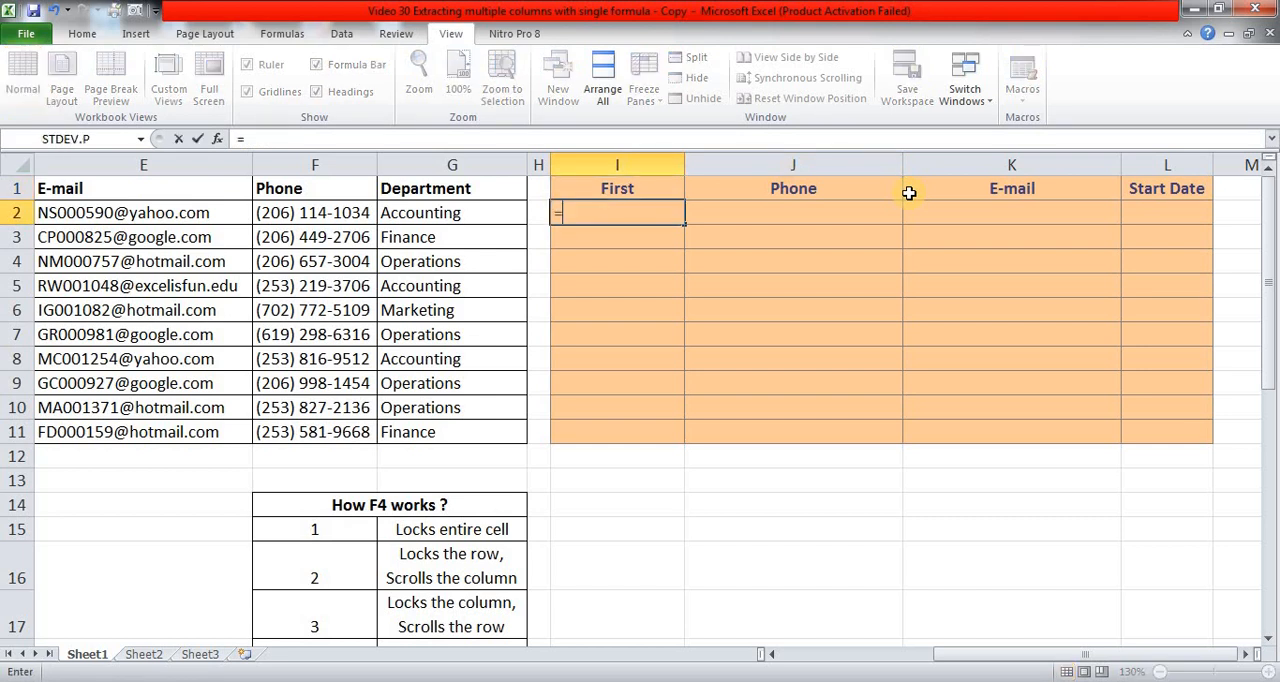
text(ind)
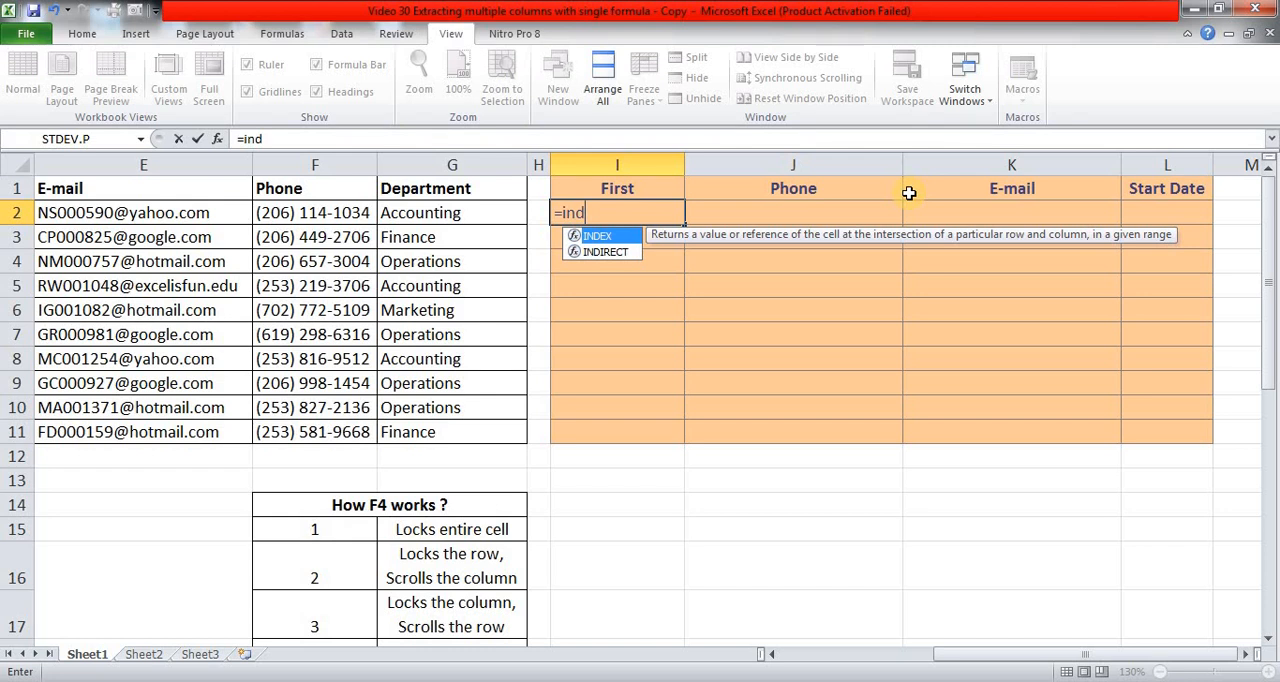
key(Tab)
Set the INDEX array to the whole source table as the absolute reference $A$1:$G$11.
key(Left)
key(Left)
key(Up)
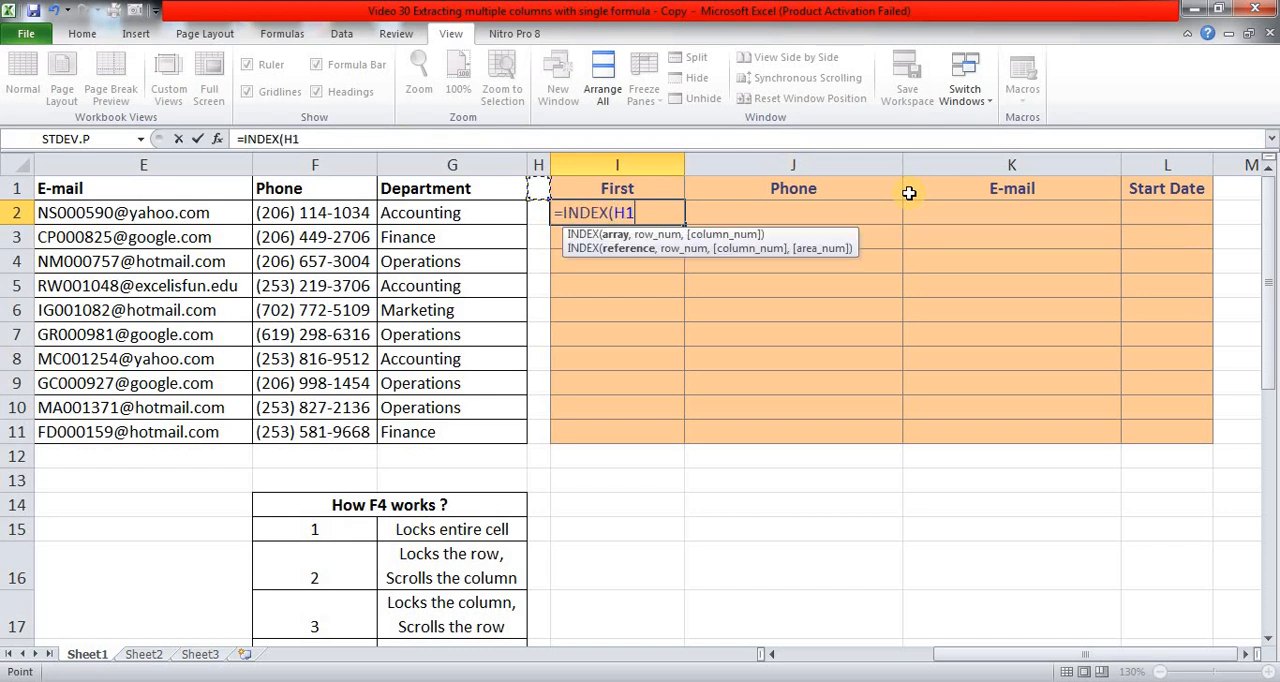
key(Left)
key(ctrl+Left)
key(shift+Right)
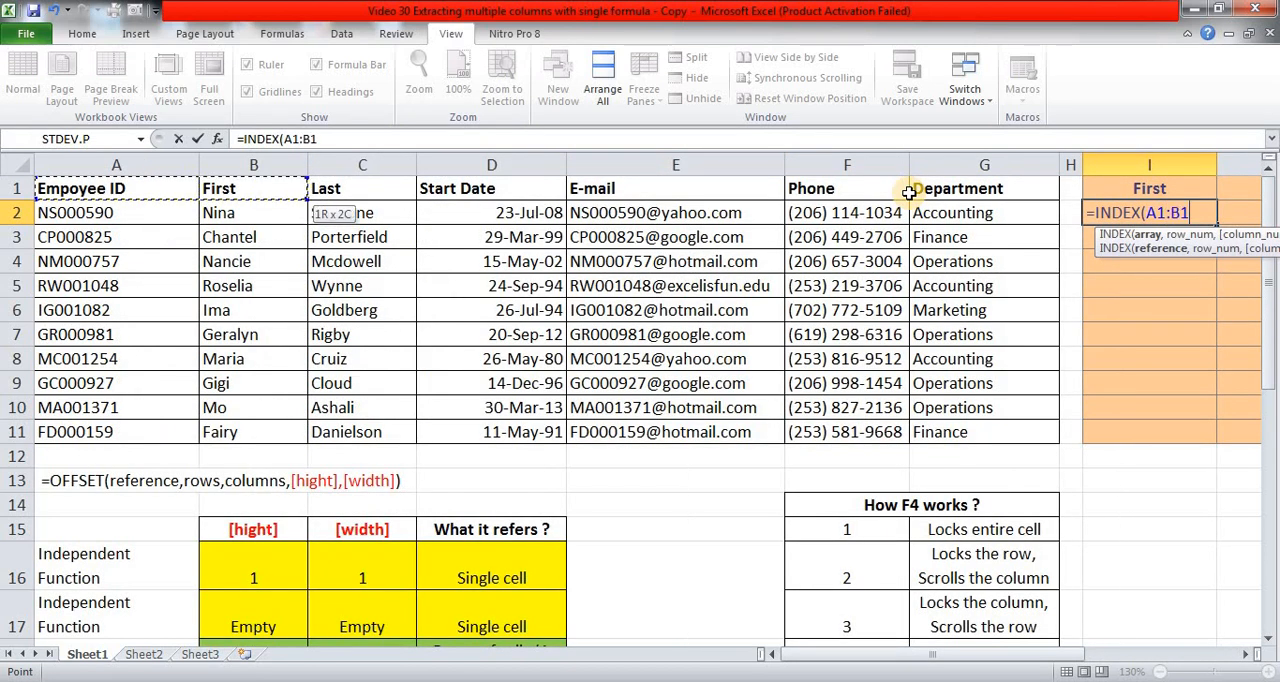
key(shift+Right)
key(shift+Right)
key(ctrl+shift+Right)
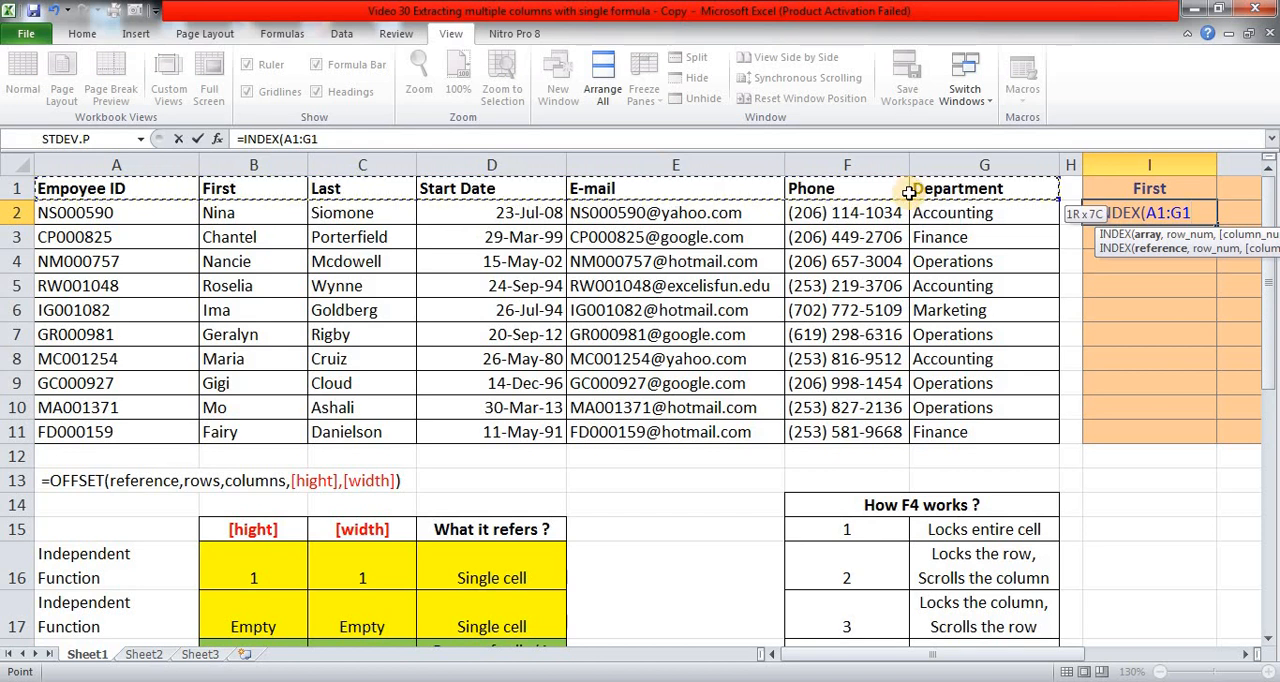
key(ctrl+shift+Down)
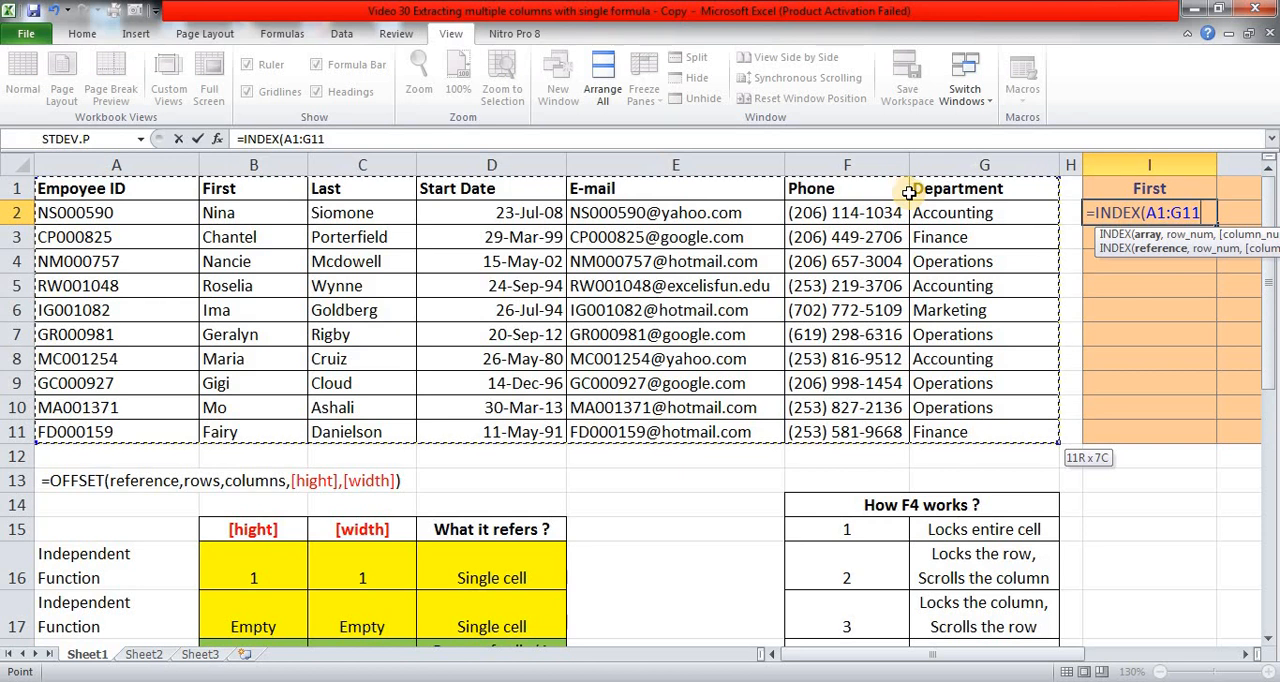
key(F4)
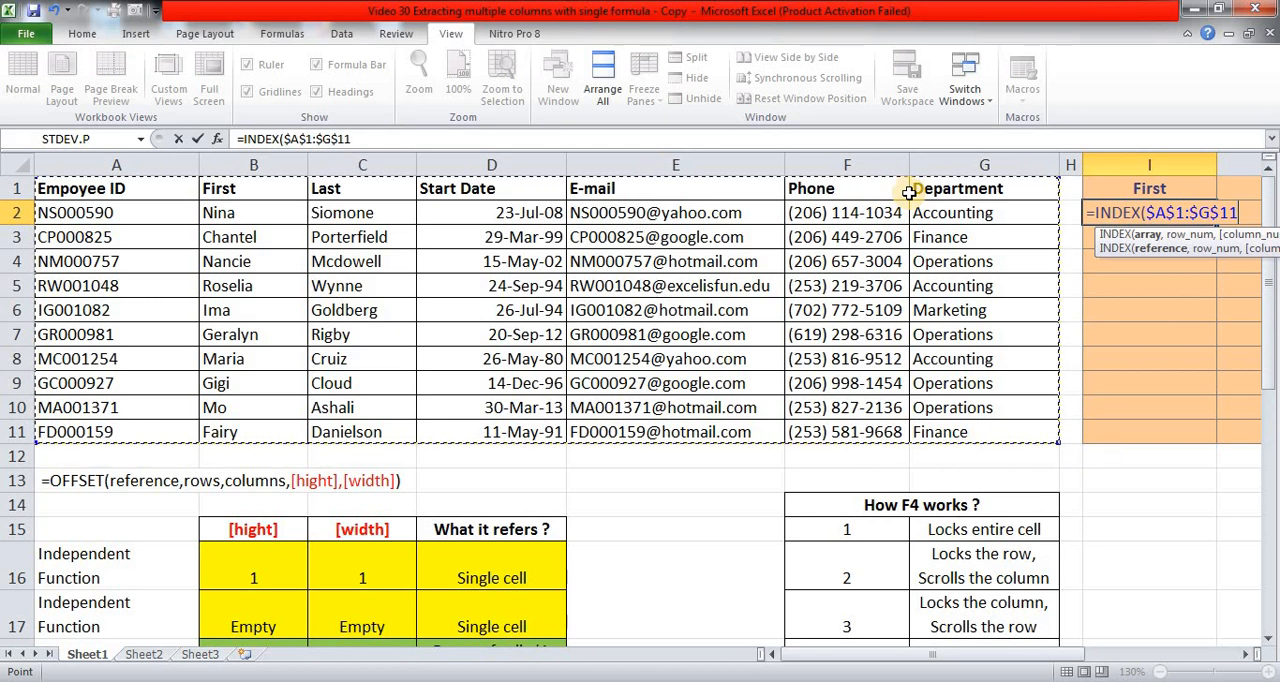
Complete the INDEX formula with row number 2 and column number 2, and enter it in I2.
text(,)
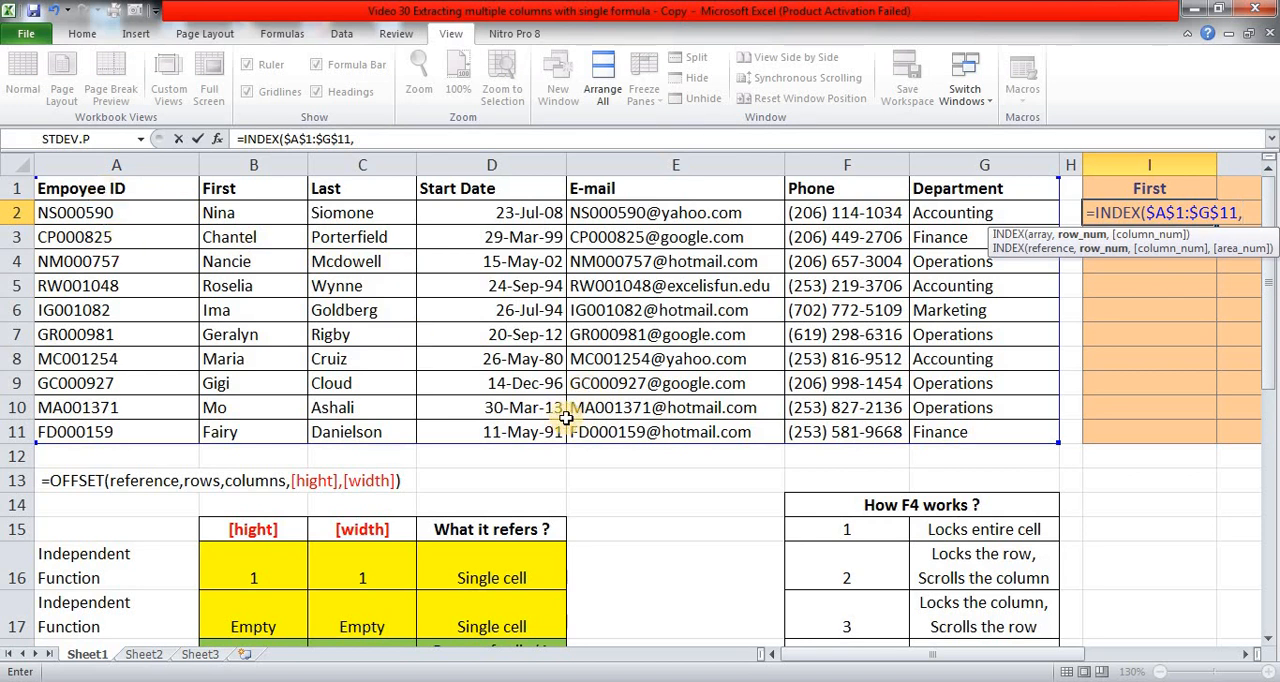
text(2,)
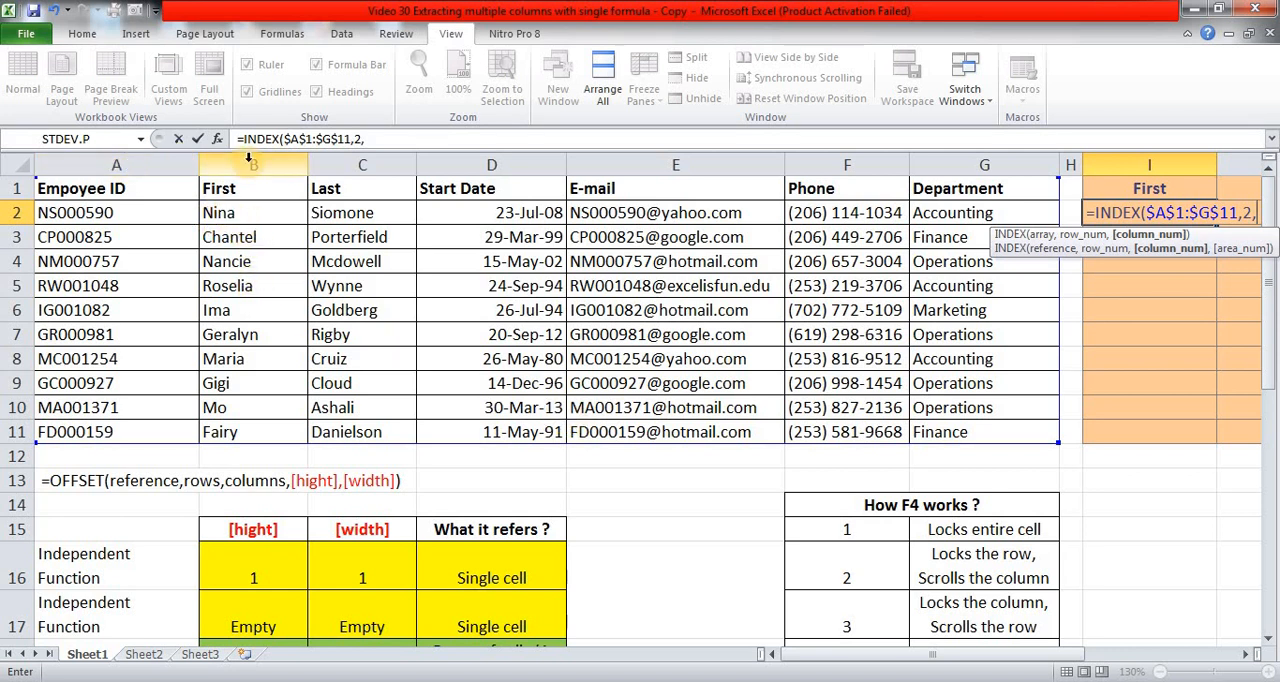
text(2))
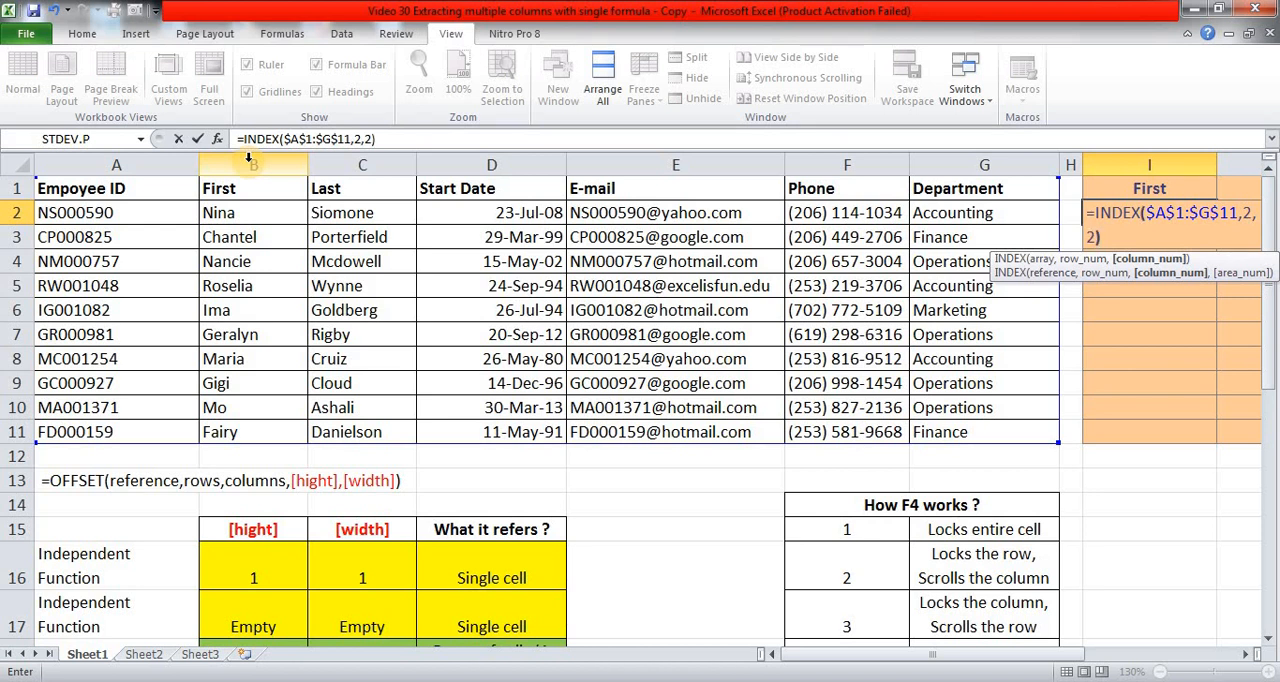
key(ctrl+Return)
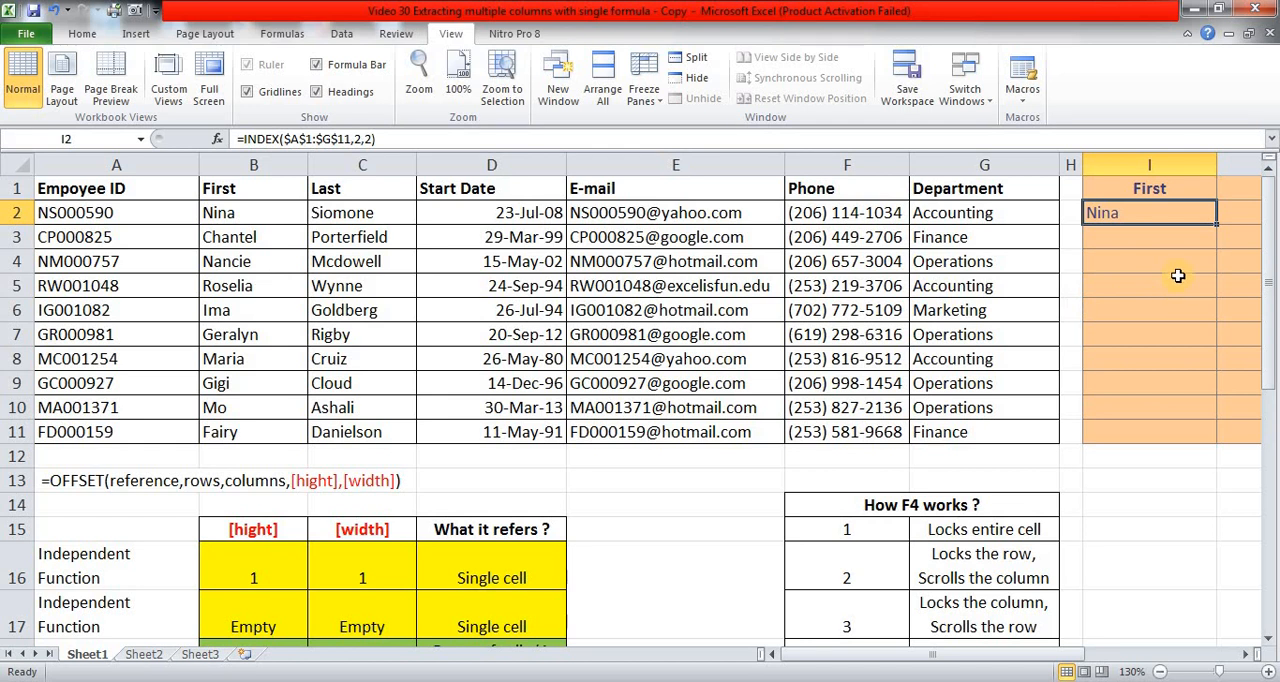
Remove the hard-coded row and column numbers from the INDEX formula in I2, leaving =INDEX($A$1:$G$11,).
key(F2)
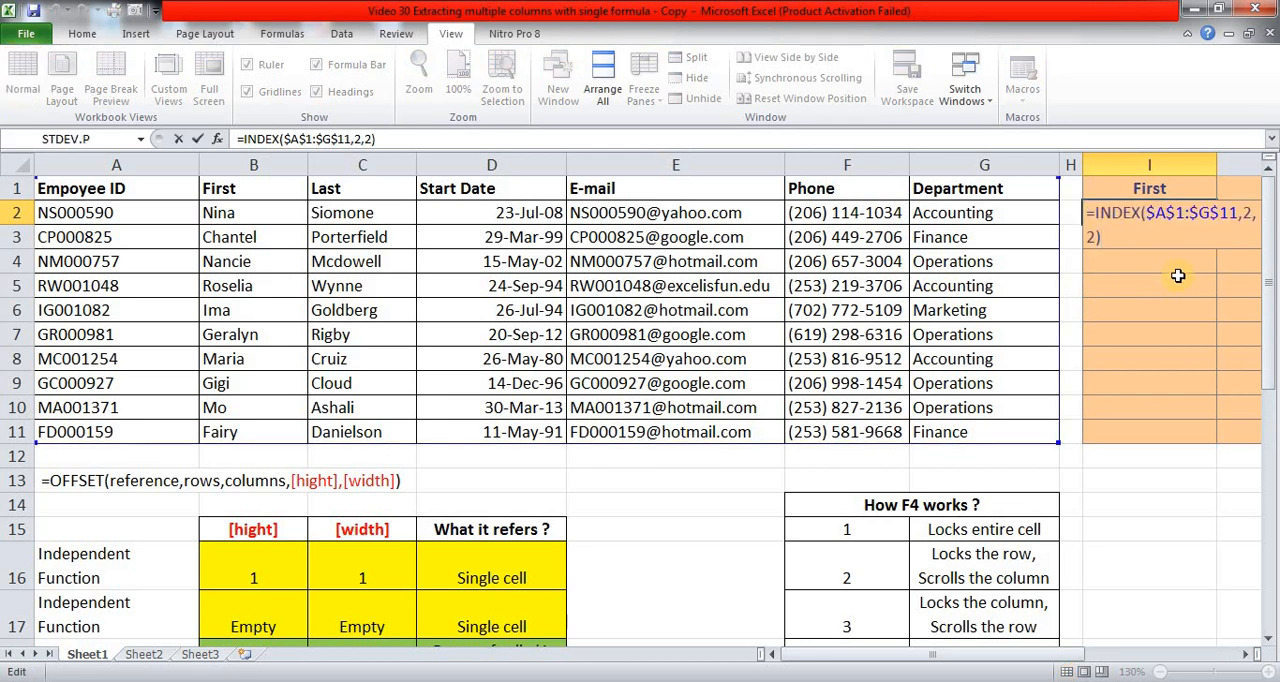
key(Up)
key(Right)
key(Right)
key(Right)
key(Right)
key(Right)
key(Right)
key(Right)
key(Right)
key(Right)
key(Right)
key(Right)
key(Right)
key(Right)
key(Right)
key(Right)
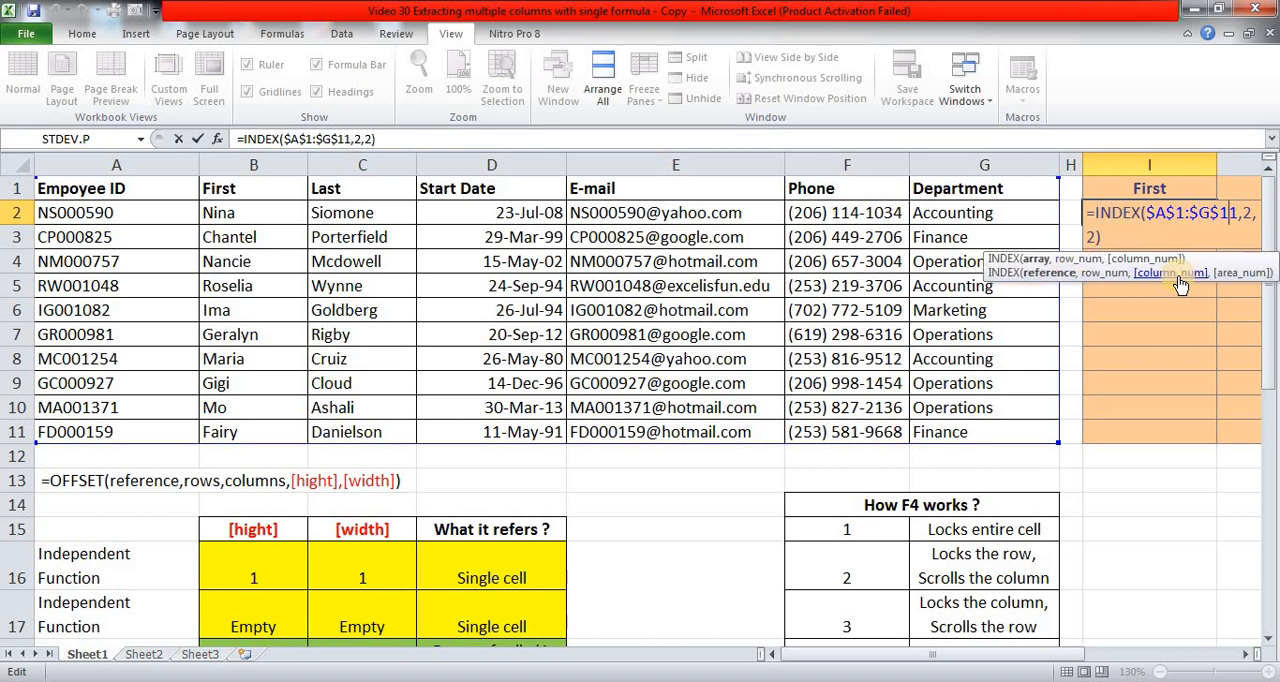
key(shift+Right)
key(shift+Right)
key(shift+Right)
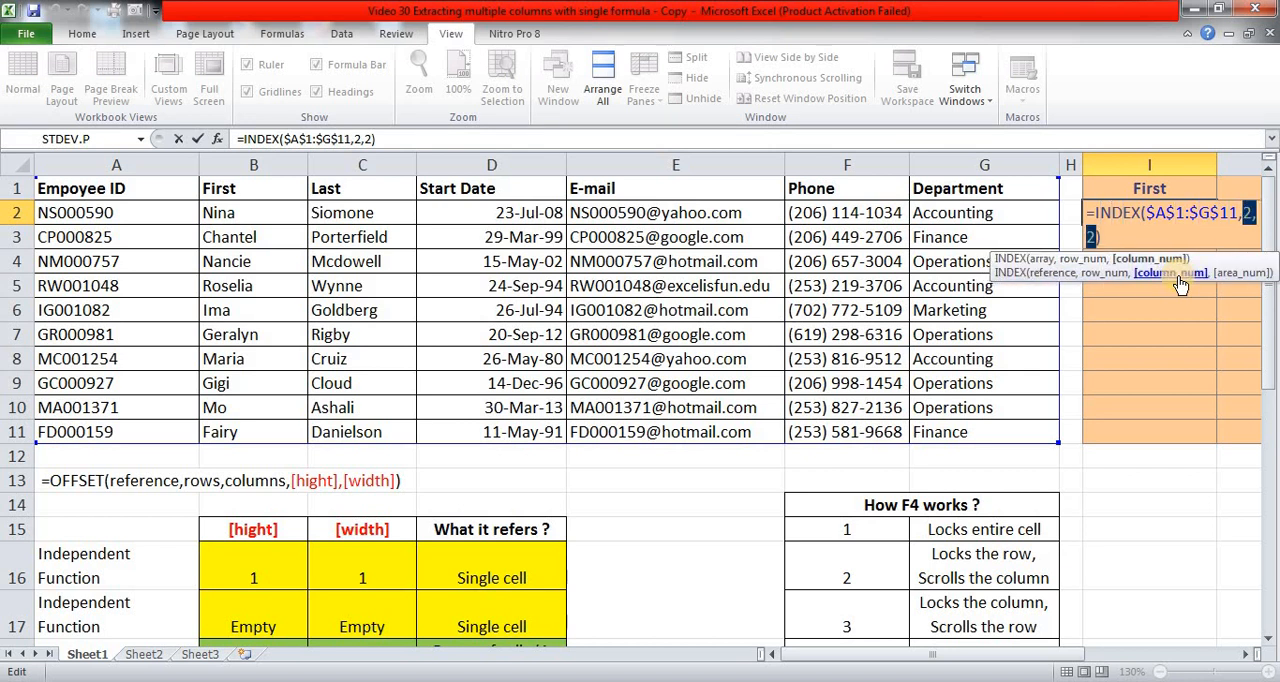
key(Delete)
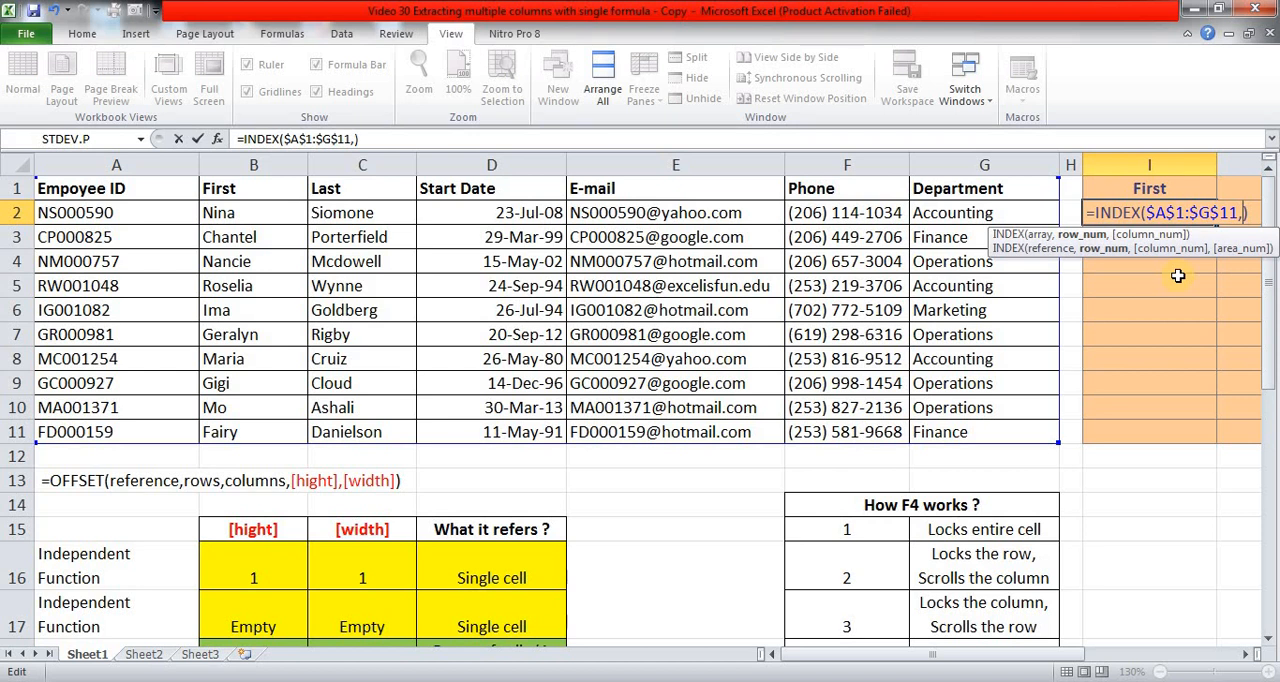
Complete the INDEX formula in I2 with ROW() as the row number and 2 as the column number, and enter it.
text(ro)
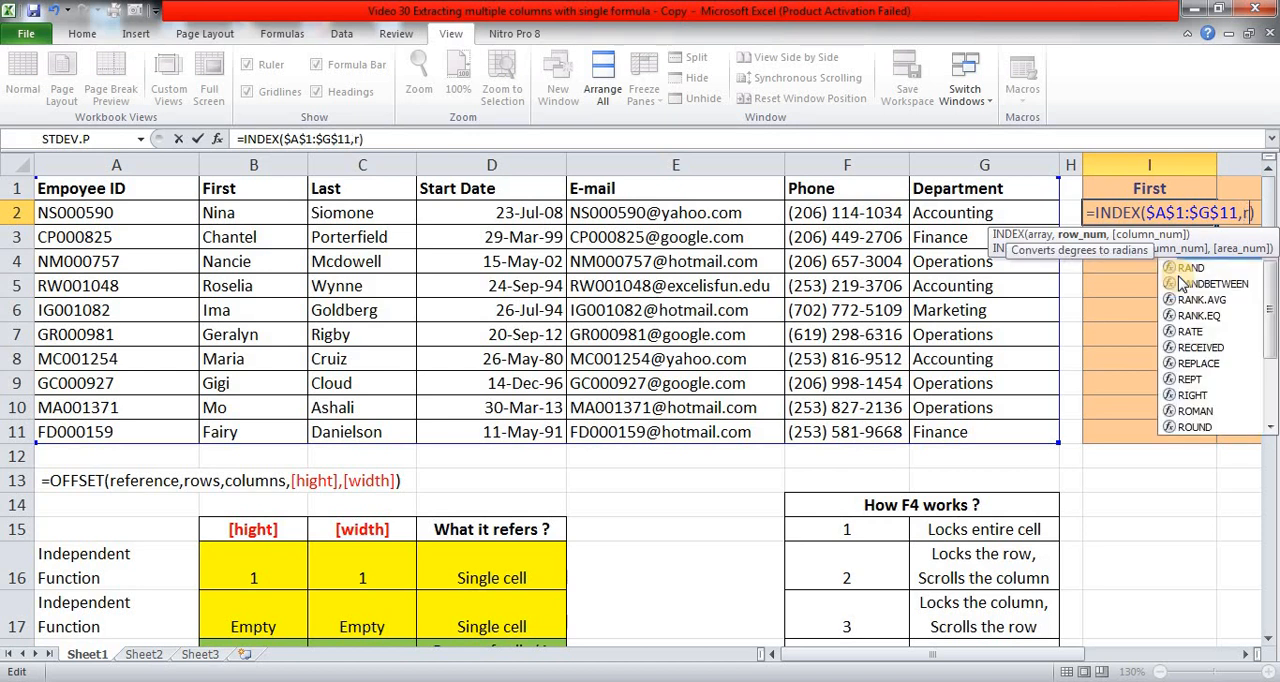
text(w)
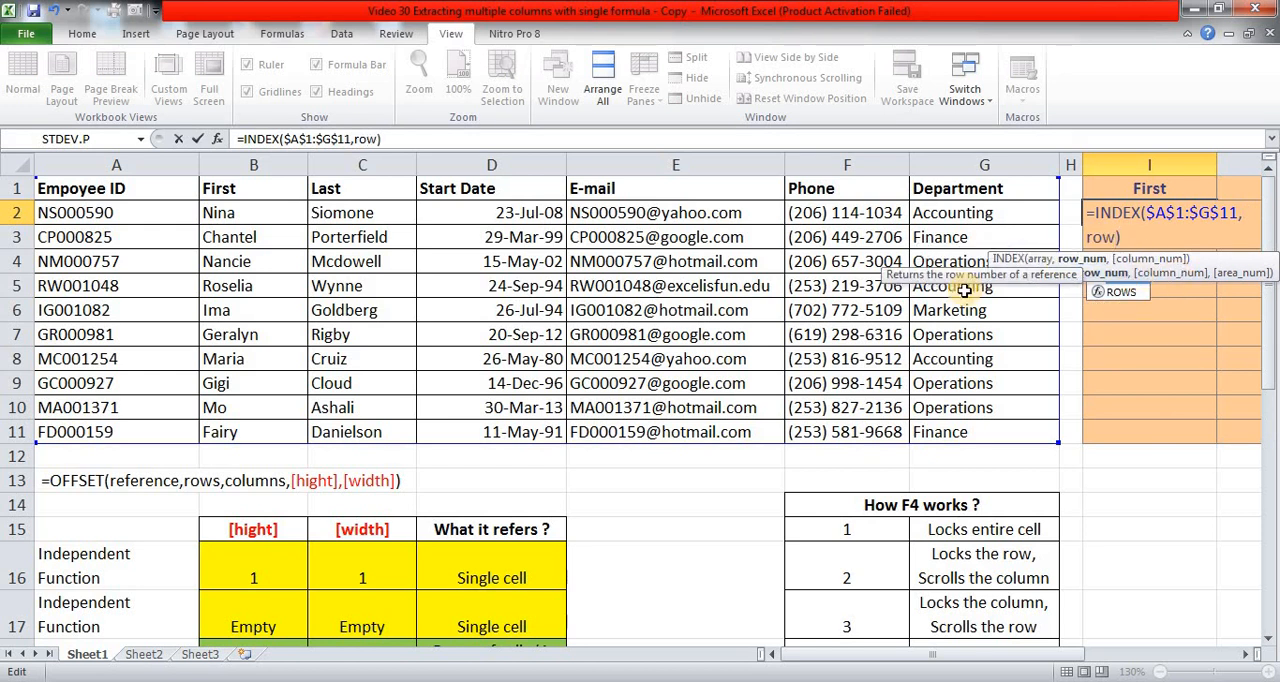
text(())
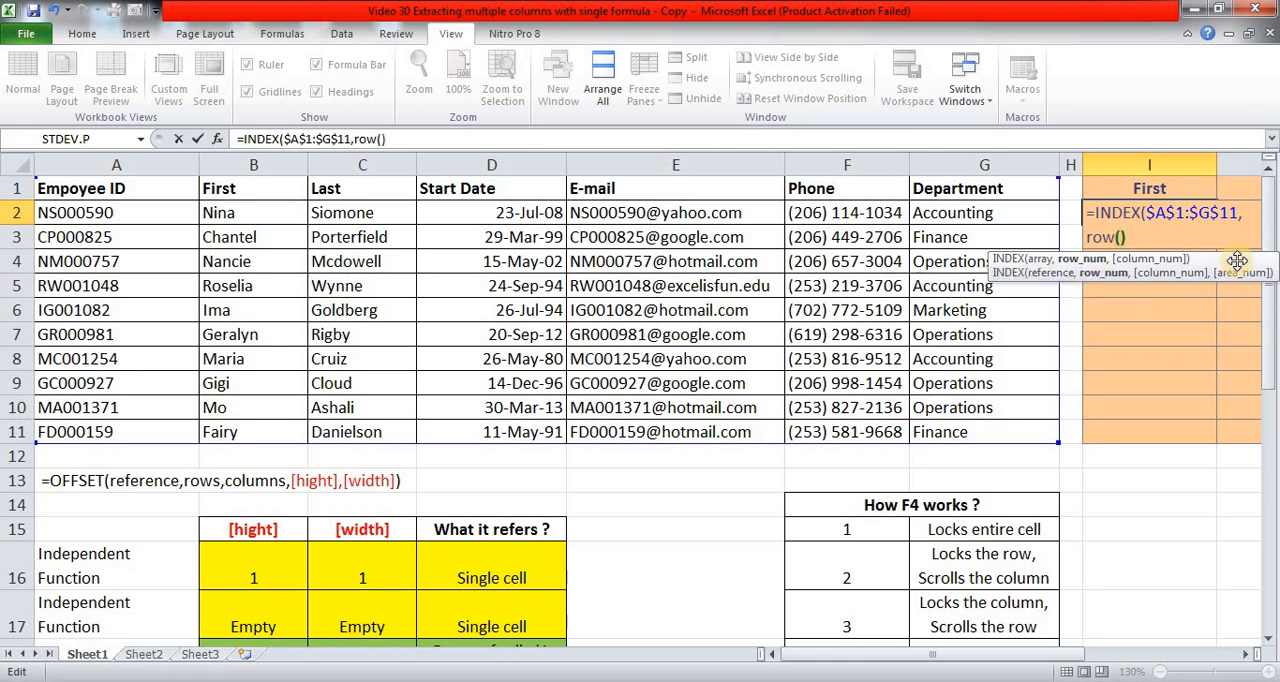
text())
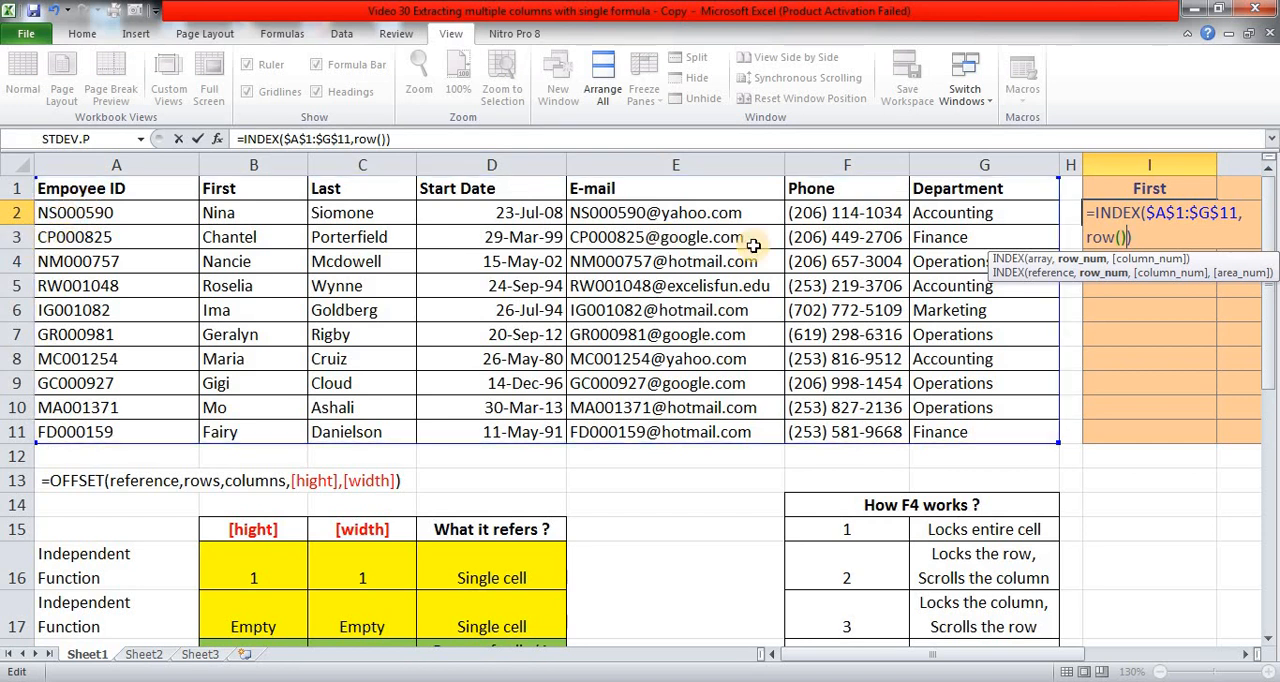
text(,)
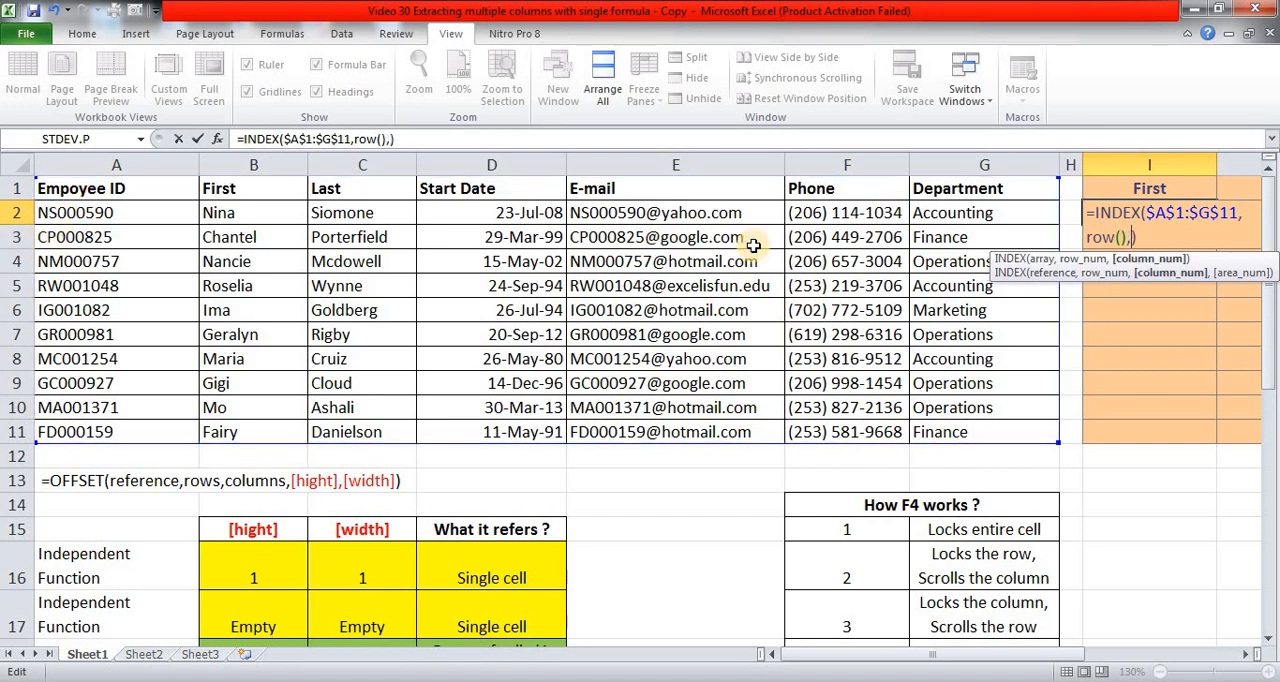
text(2)
key(ctrl+Return)
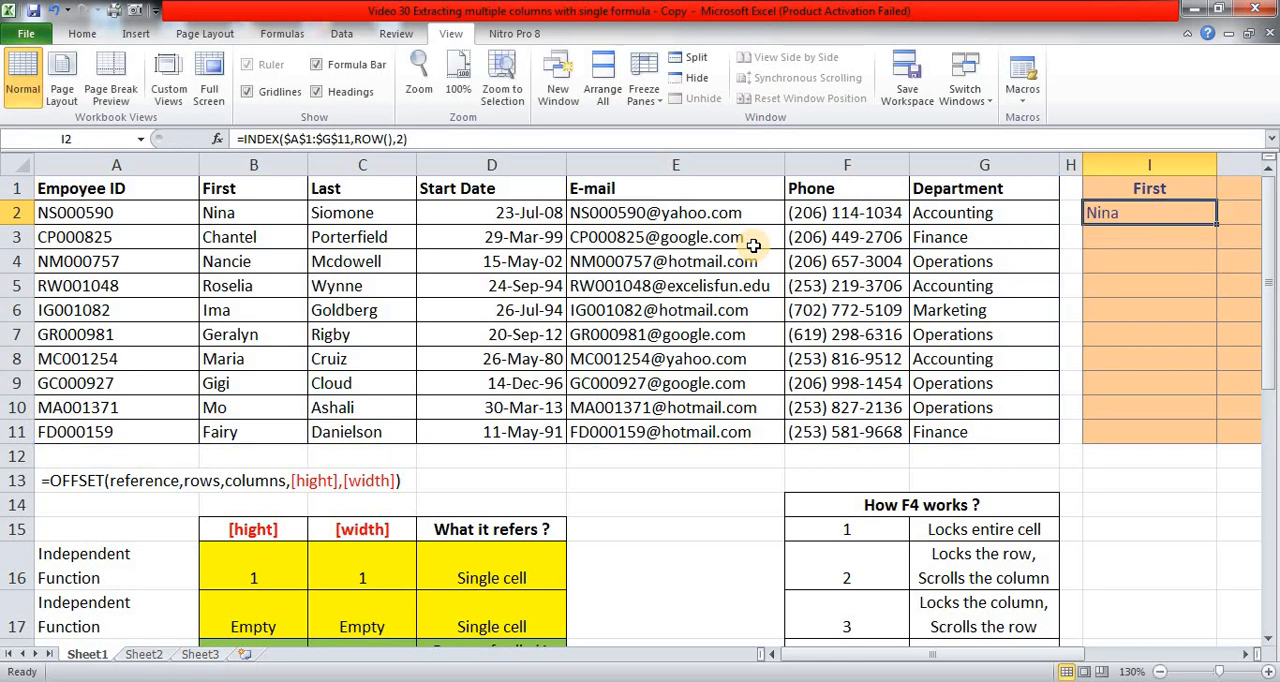
Copy the INDEX formula from I2 down to I3:I11 in the First column.
key(ctrl+c)
key(Down)
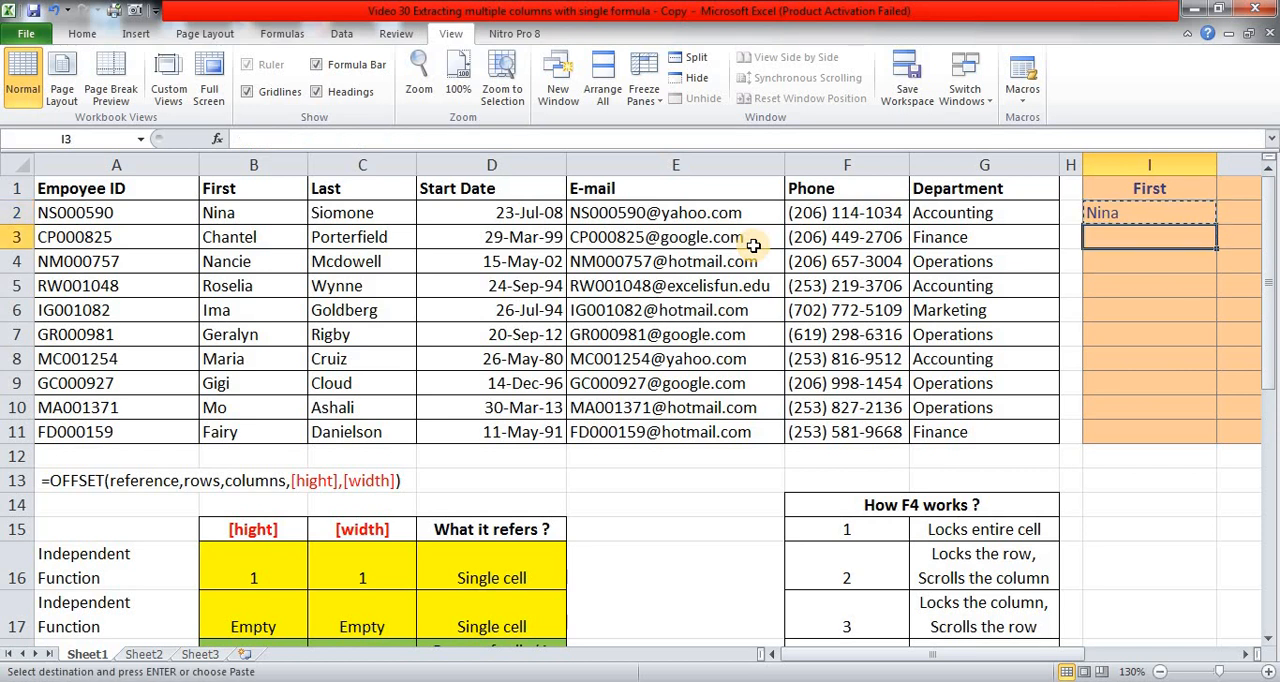
key(shift+Down)
key(shift+Down)
key(shift+Down)
key(shift+Down)
key(shift+Down)
key(shift+Down)
key(shift+Down)
key(shift+Down)
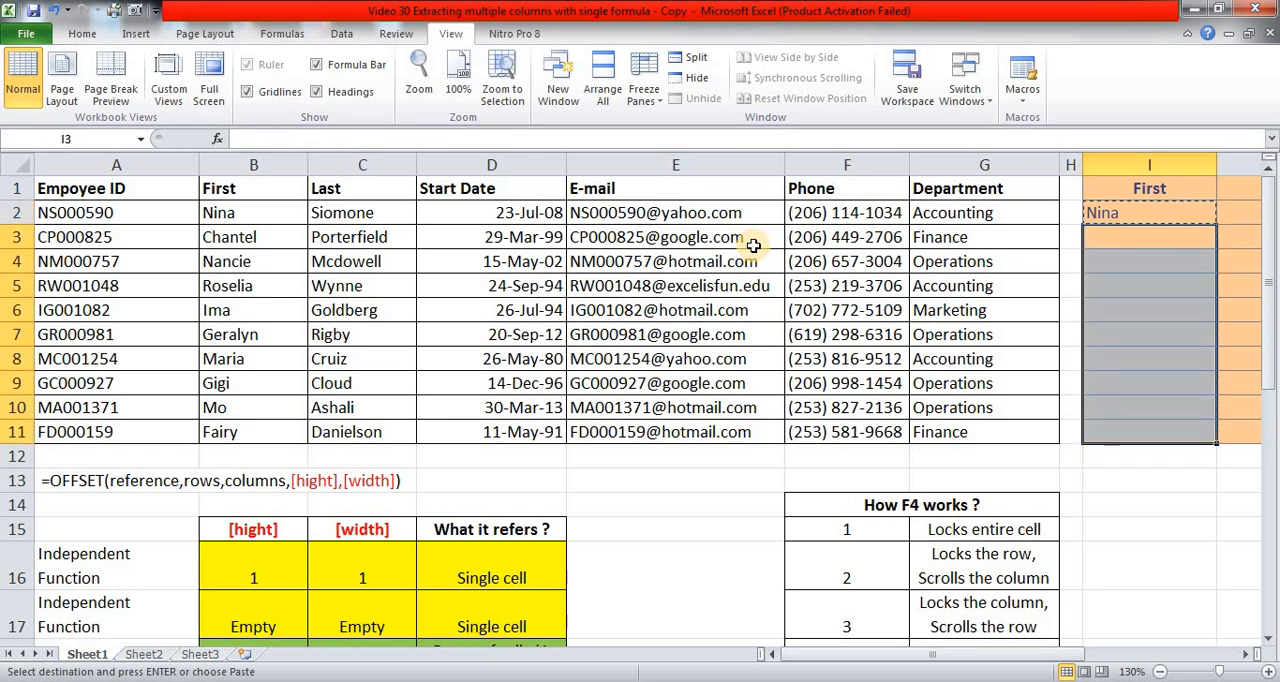
key(Return)
key(Up)
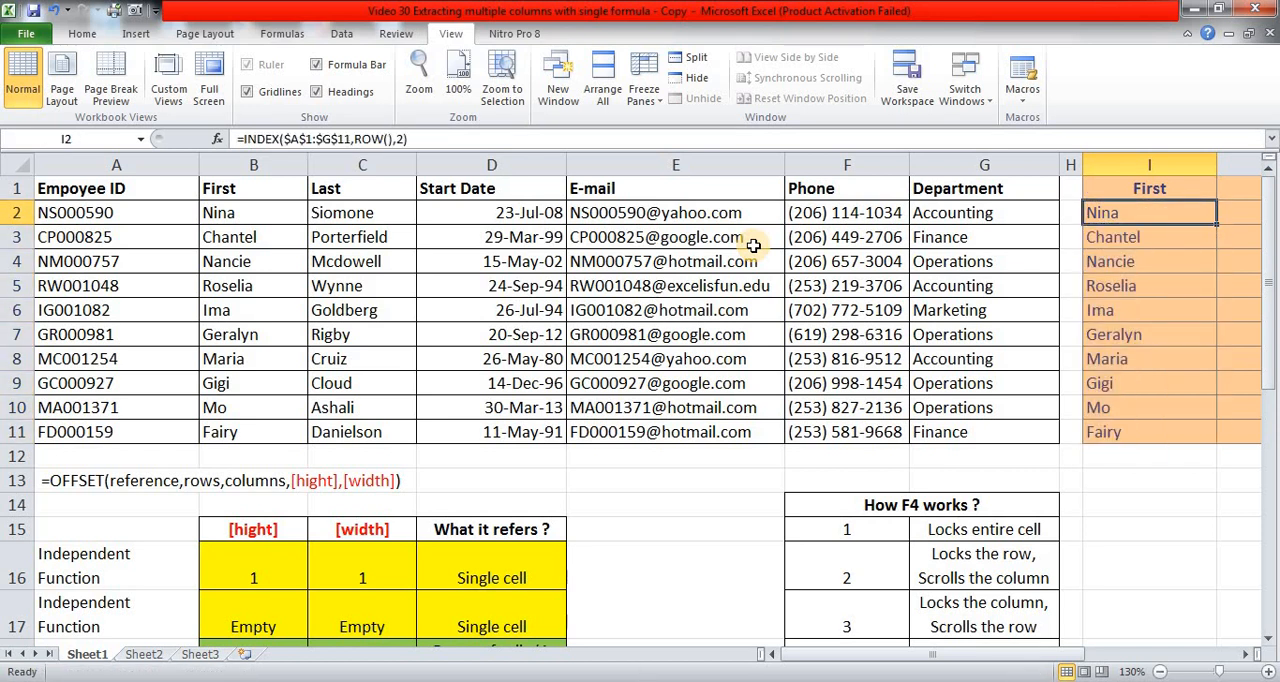
Clear the copied formulas from I3:I11, keeping only the one in I2.
key(Down)
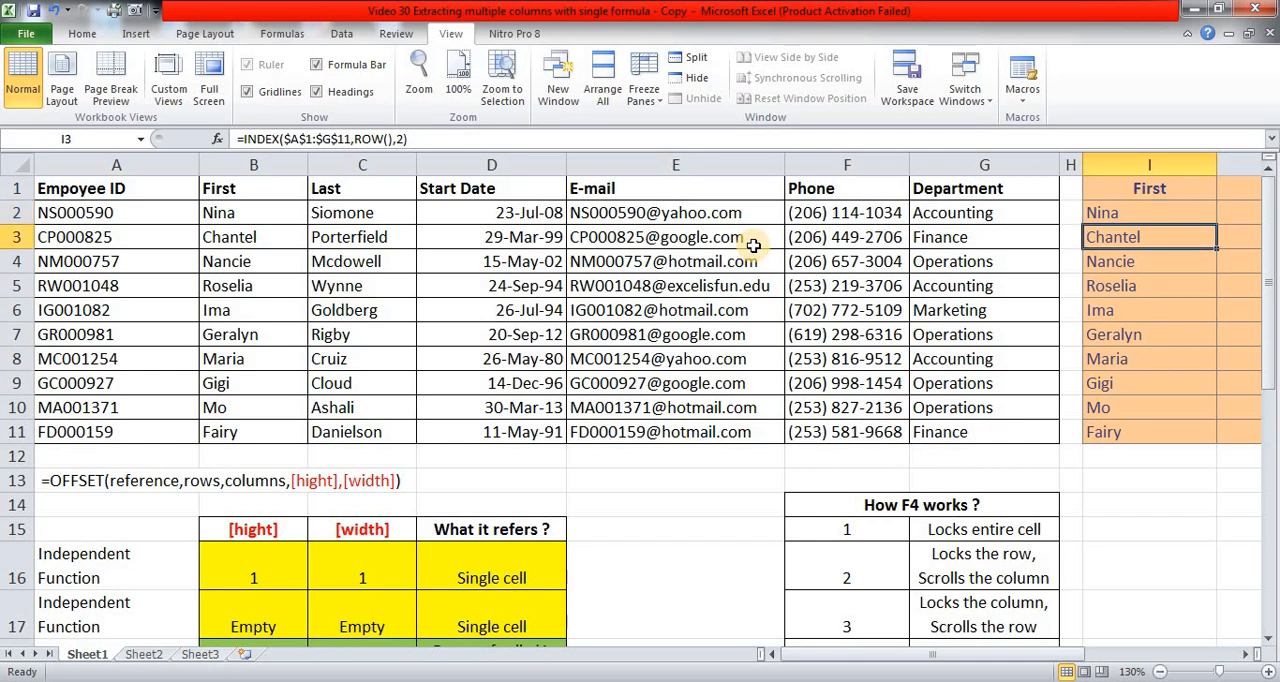
key(ctrl+shift+Down)
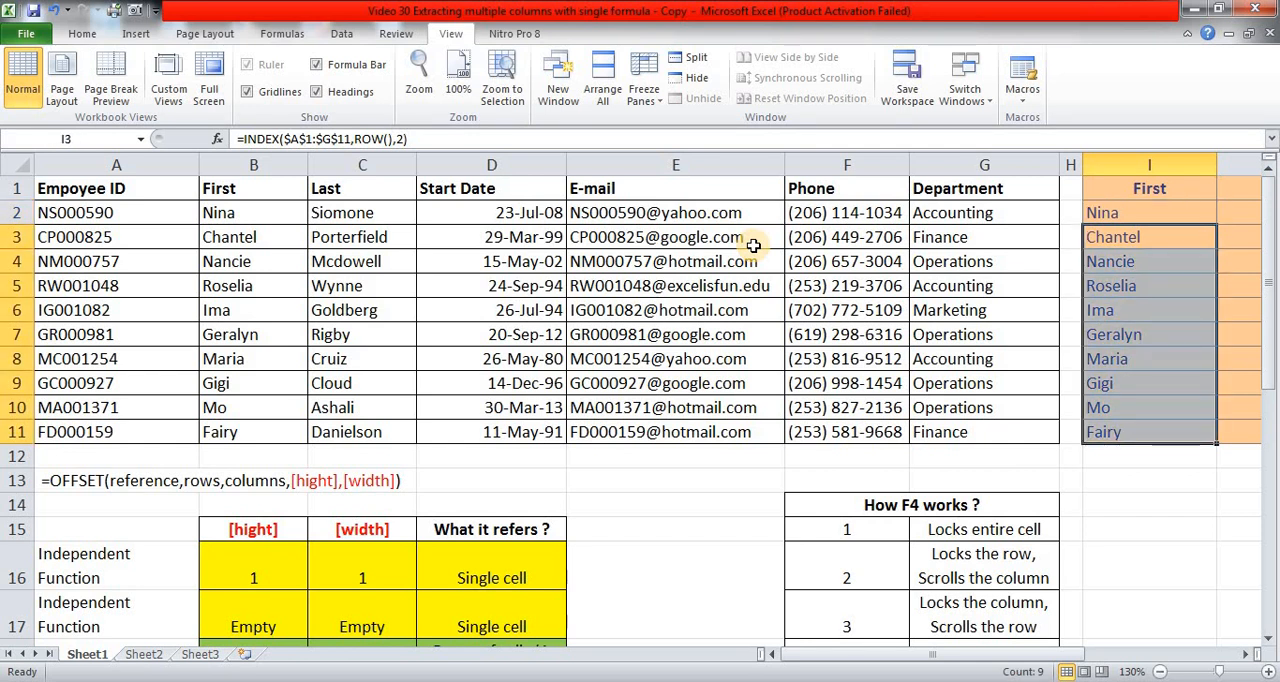
key(Delete)
key(Up)
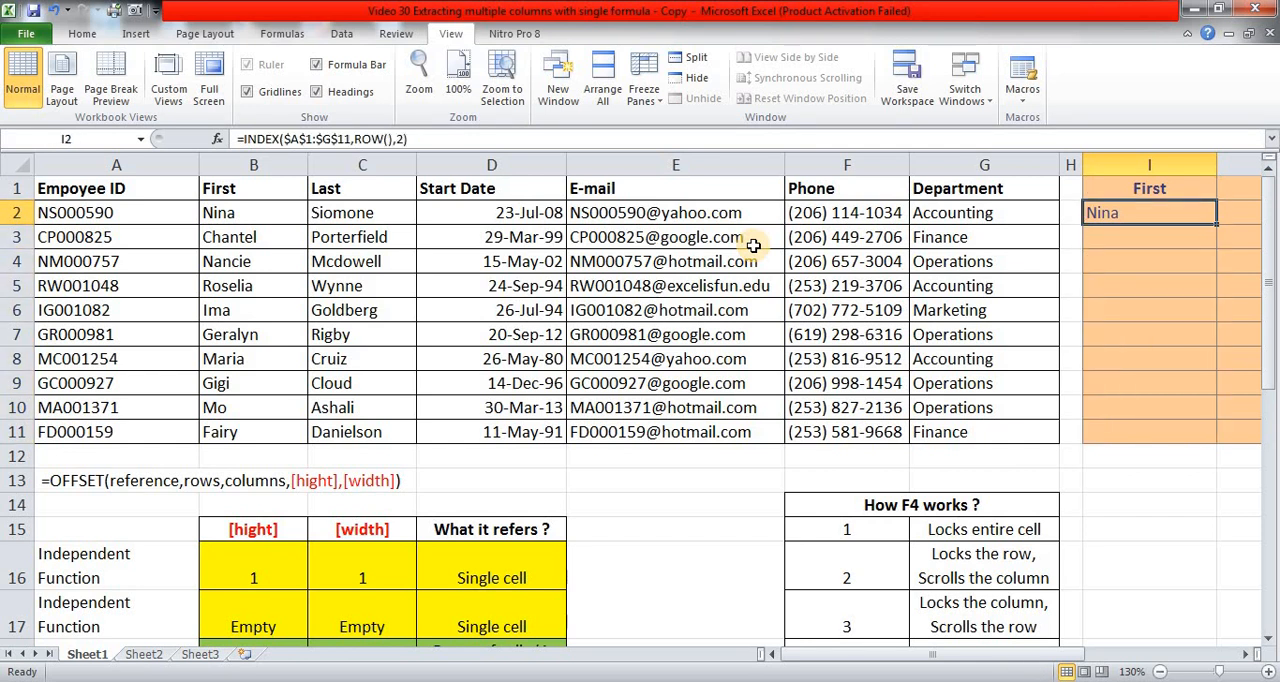
Look across the Phone, E-mail and Start Date columns of the extraction table to see where the I2 formula must work.
key(Right)
key(Right)
key(Right)
key(Left)
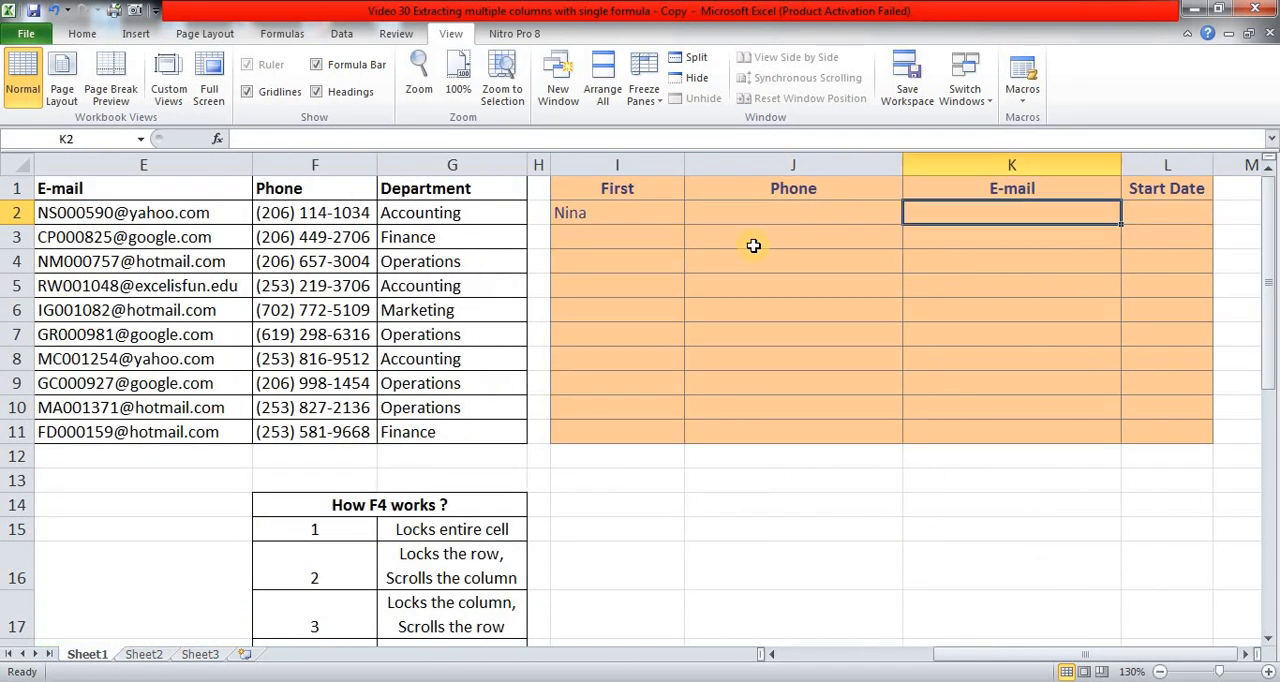
key(Left)
key(Left)
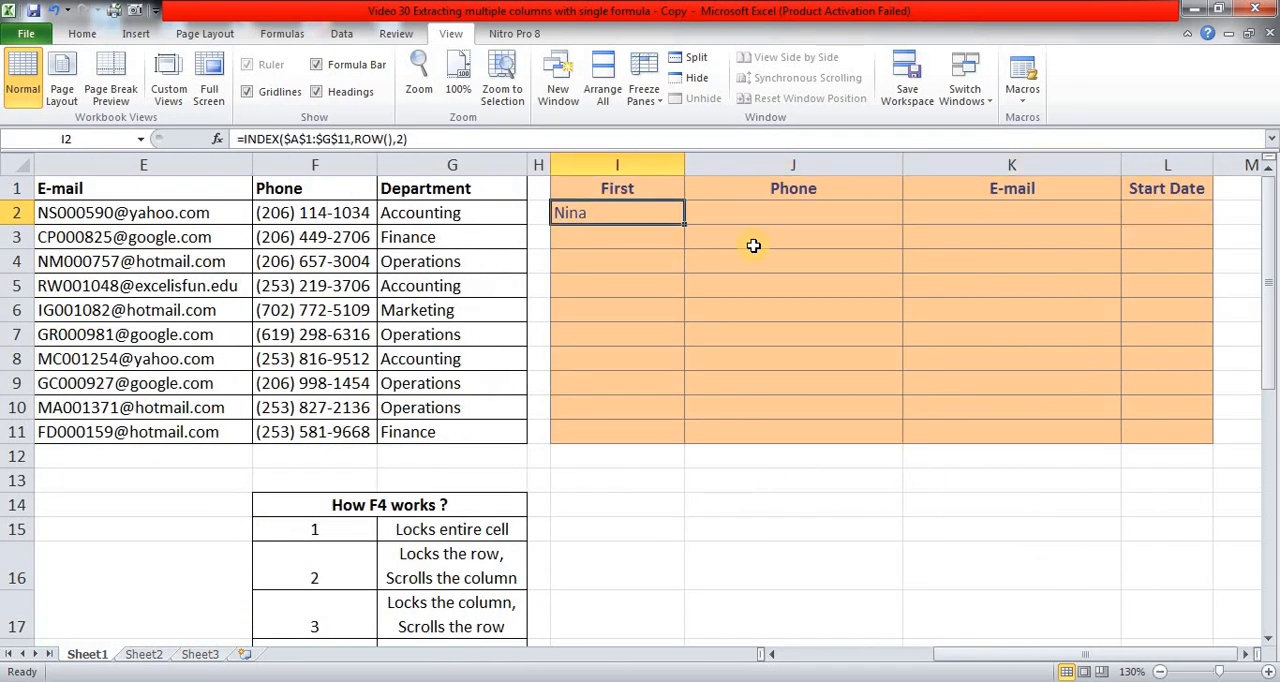
key(Right)
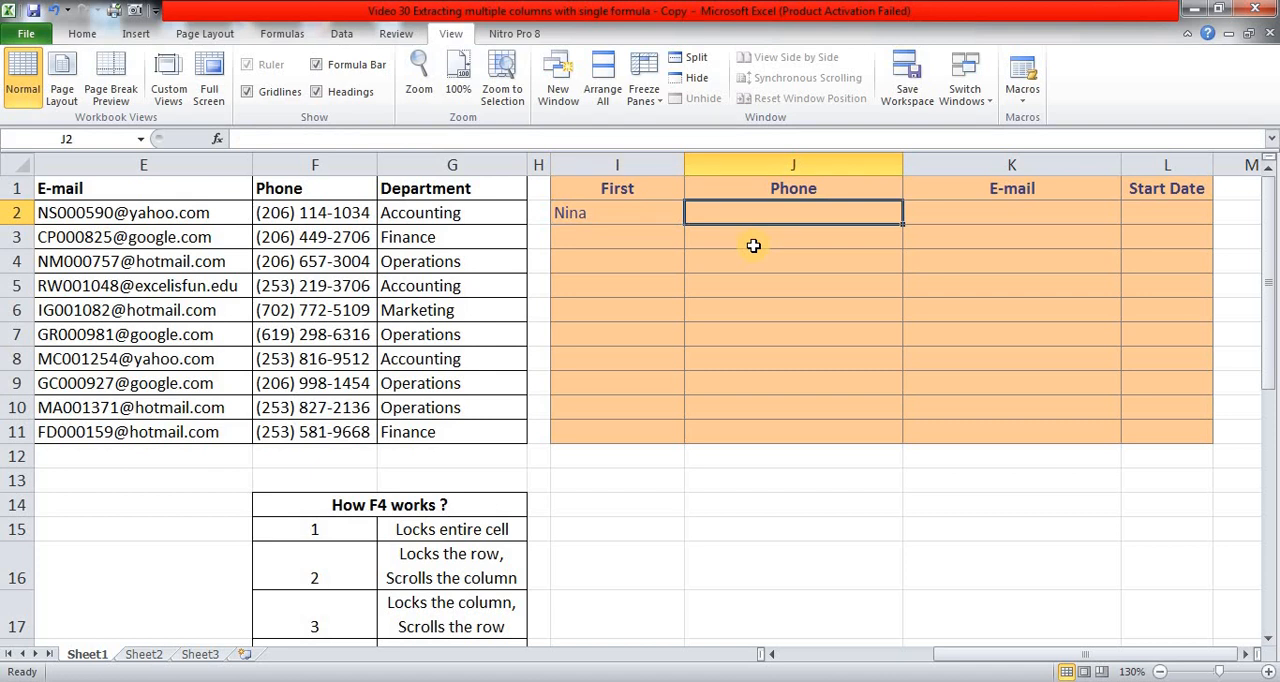
key(Left)
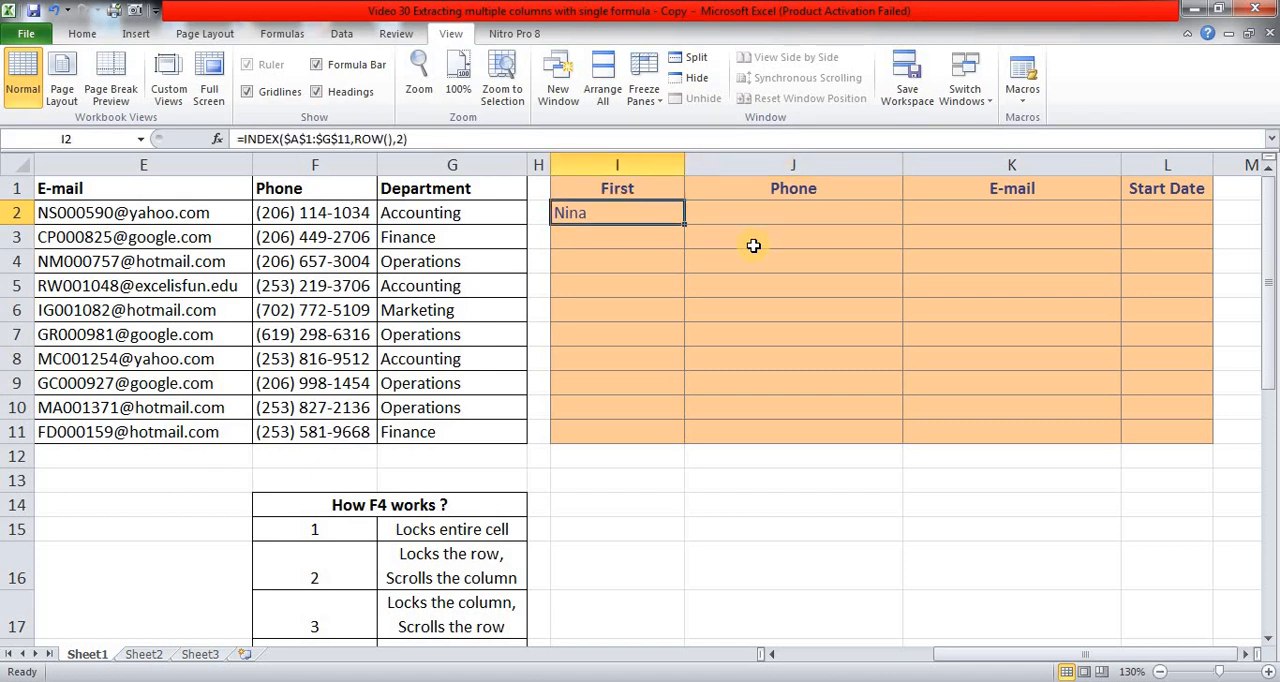
key(Right)
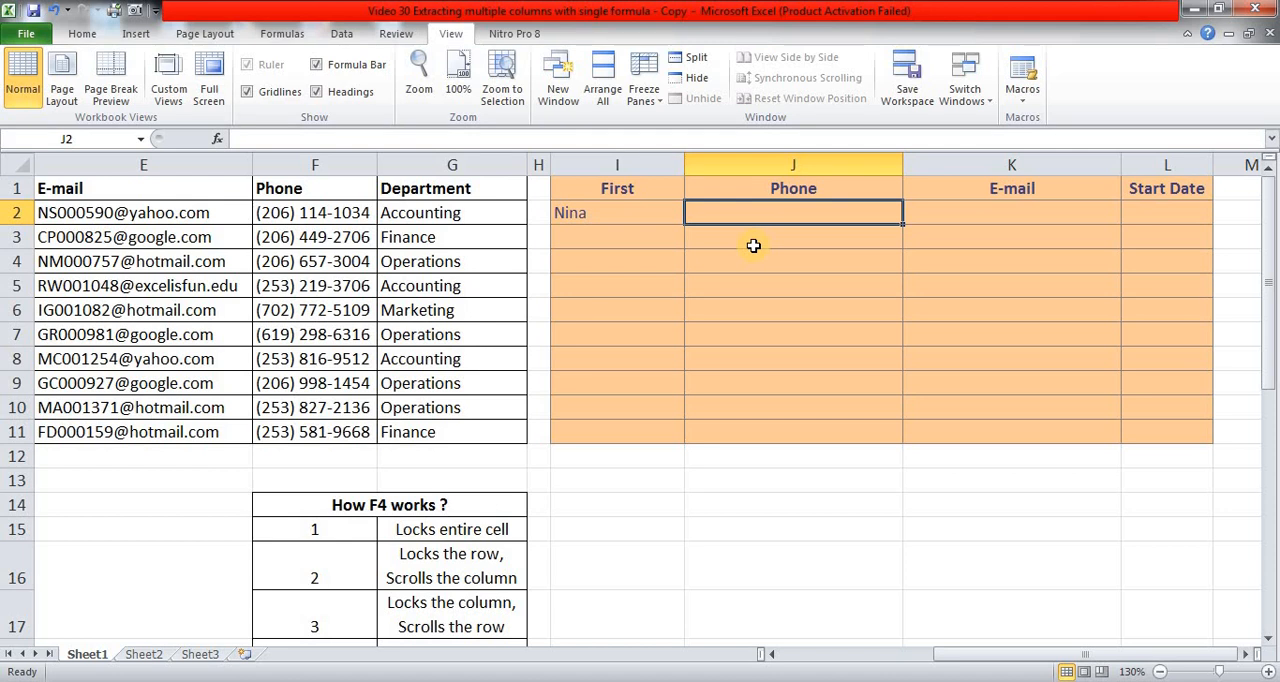
key(Right)
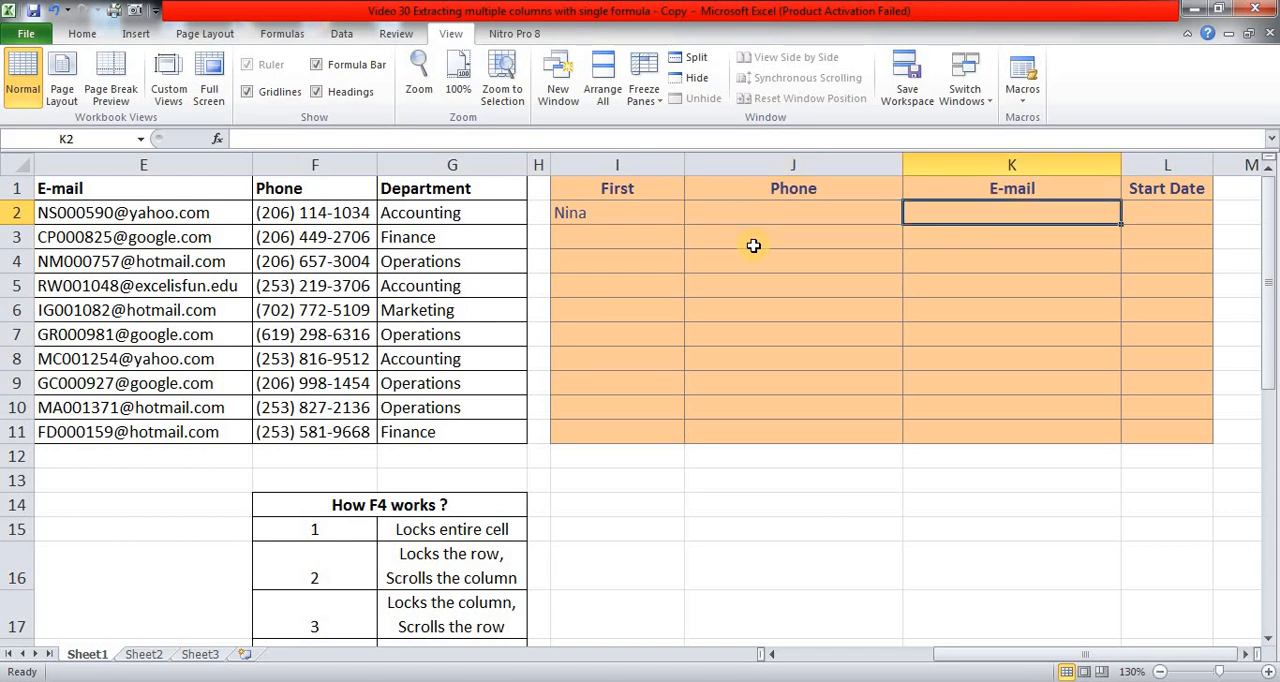
key(Right)
key(Left)
Replace the column number 2 in the I2 formula with a MATCH function whose lookup value is the row-locked header I$1.
key(Left)
key(Left)
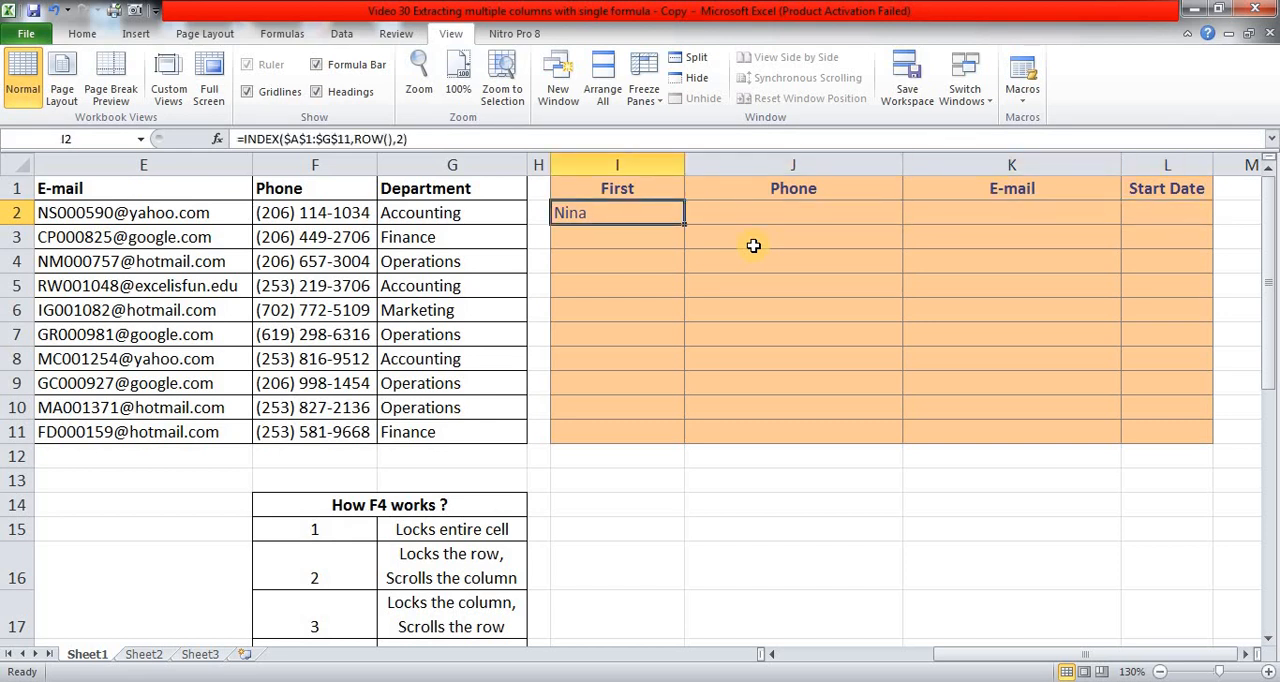
key(F2)
key(Left)
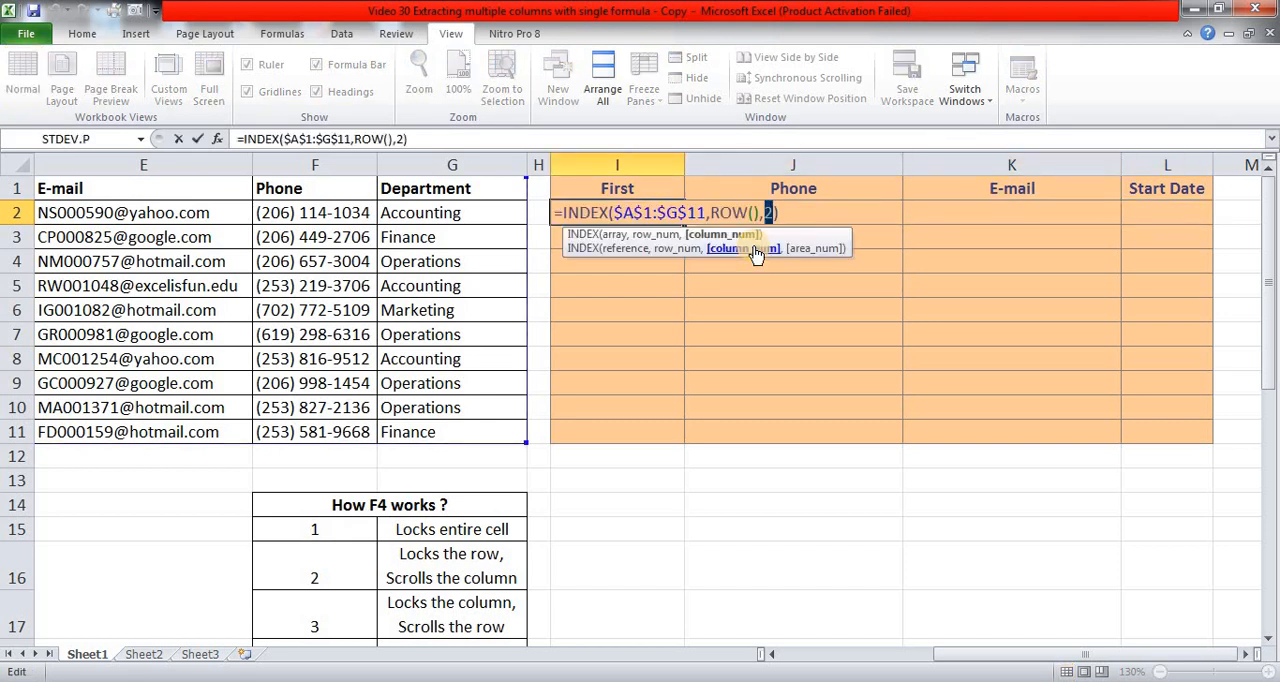
key(shift+Left)
text(mat)
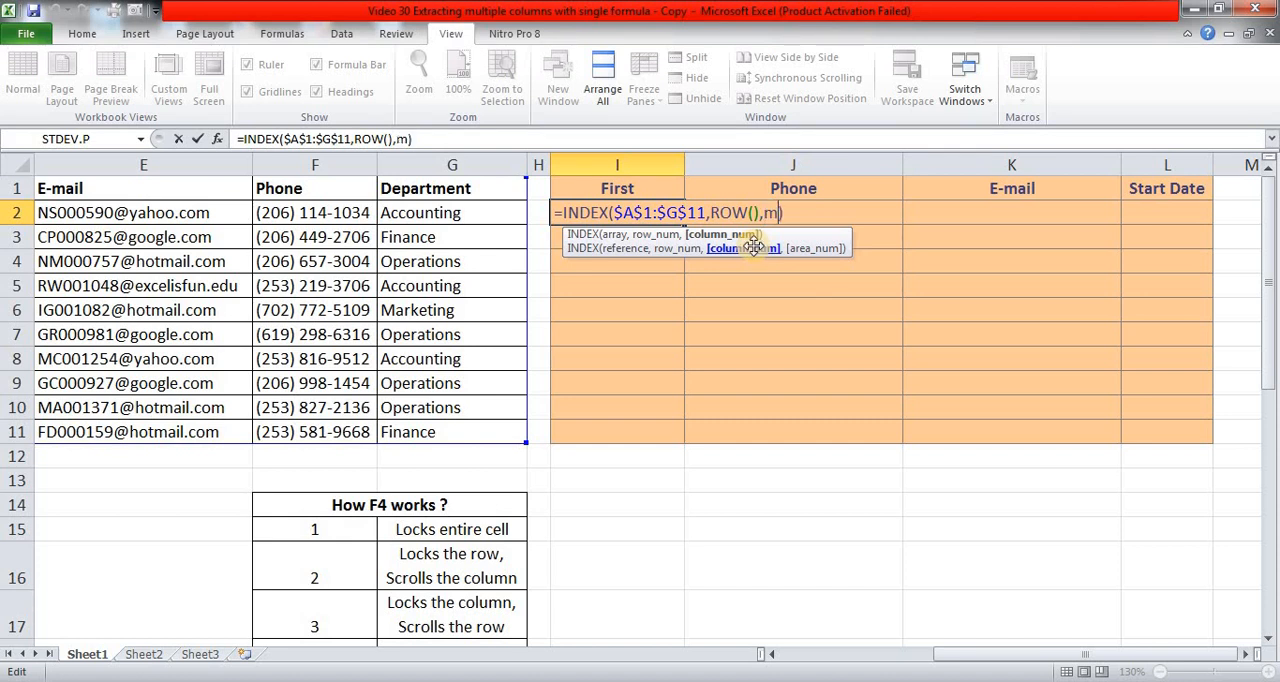
text(ch()
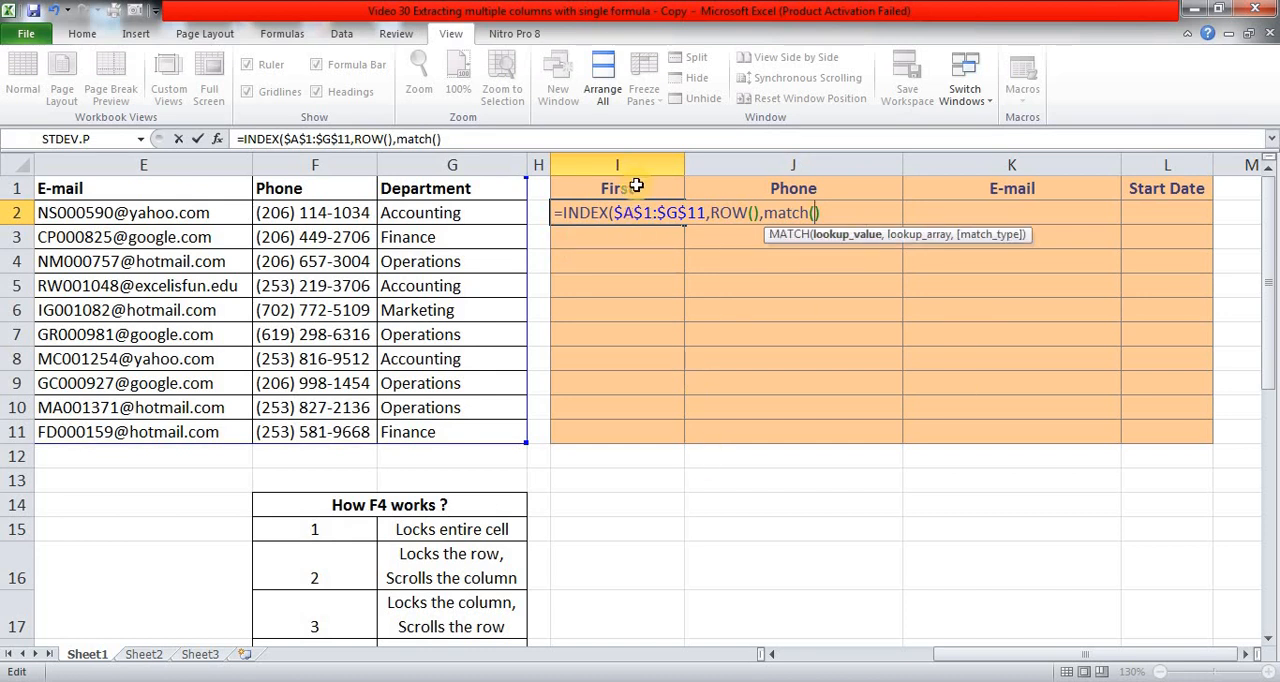
click(636, 186)
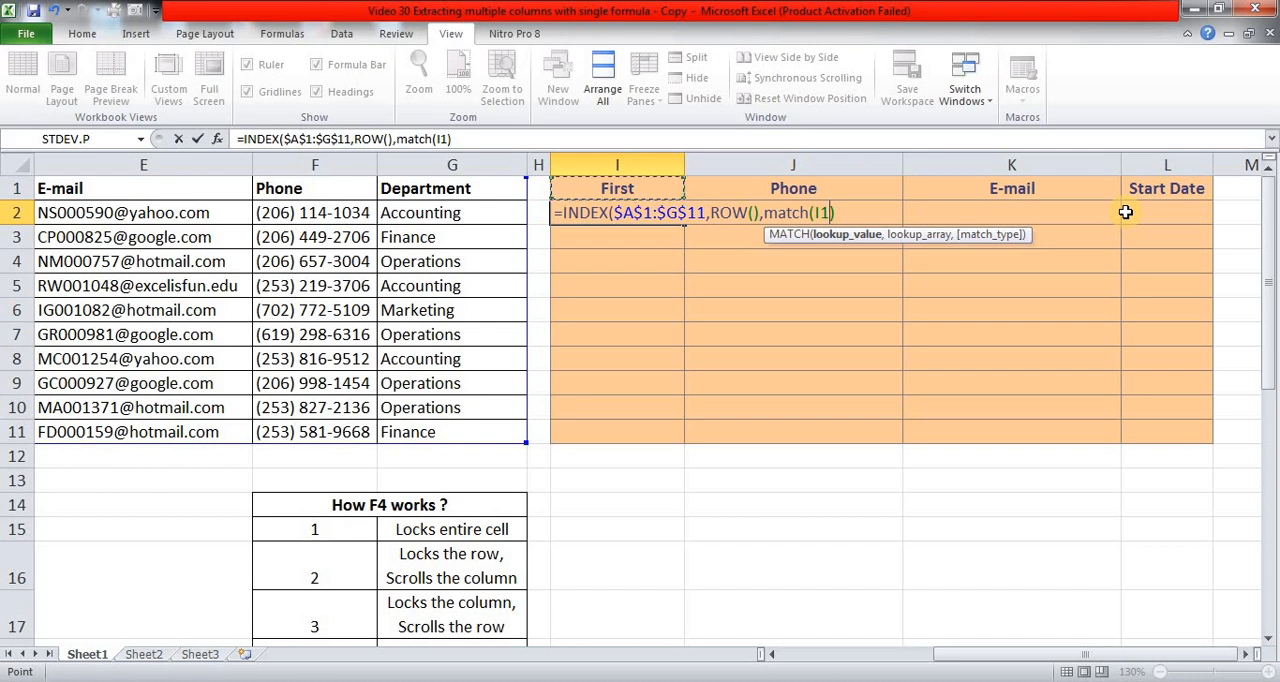
key(F4)
key(F4)
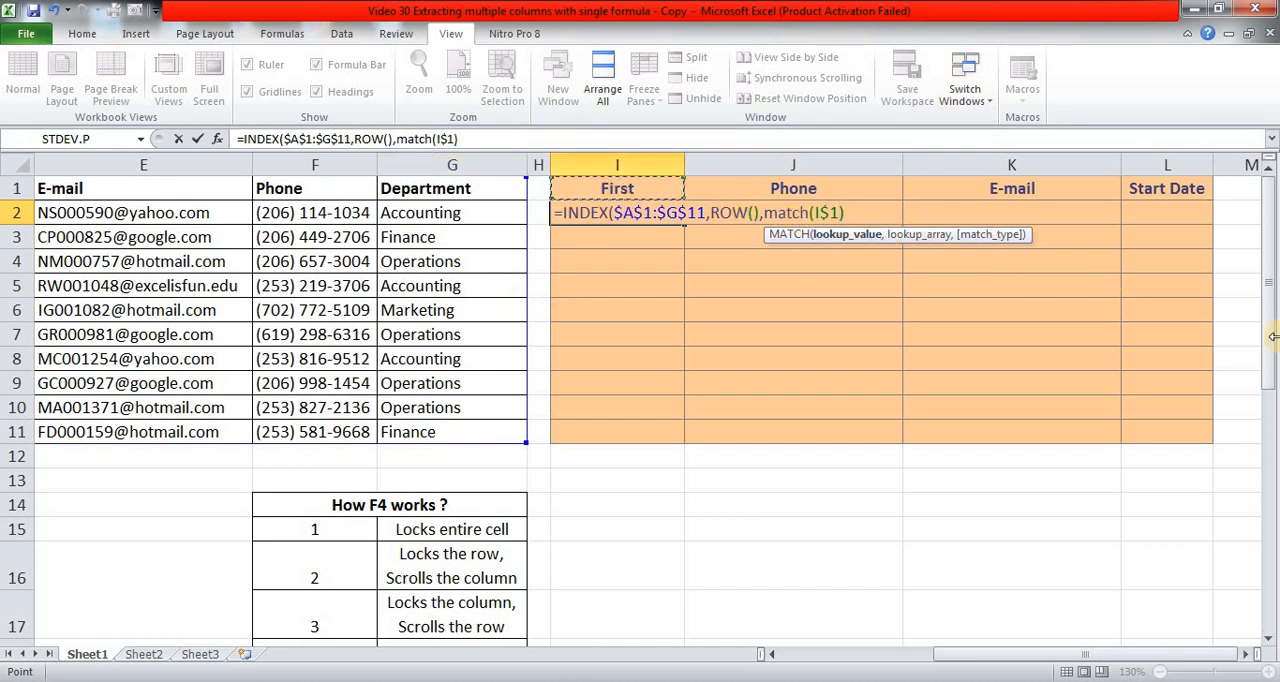
text(,)
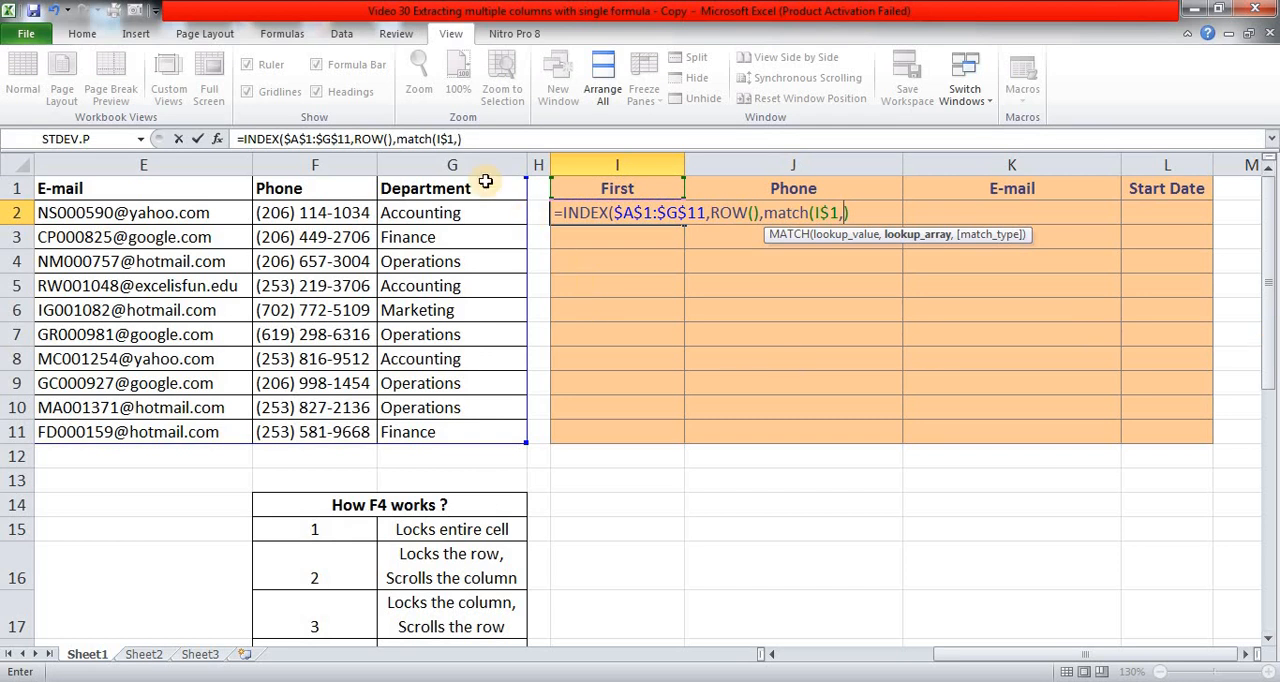
Complete the MATCH with the source header row $A$1:$G$1 as lookup array and match type 0, and enter the I2 formula.
click(485, 180)
key(ctrl+shift+Left)
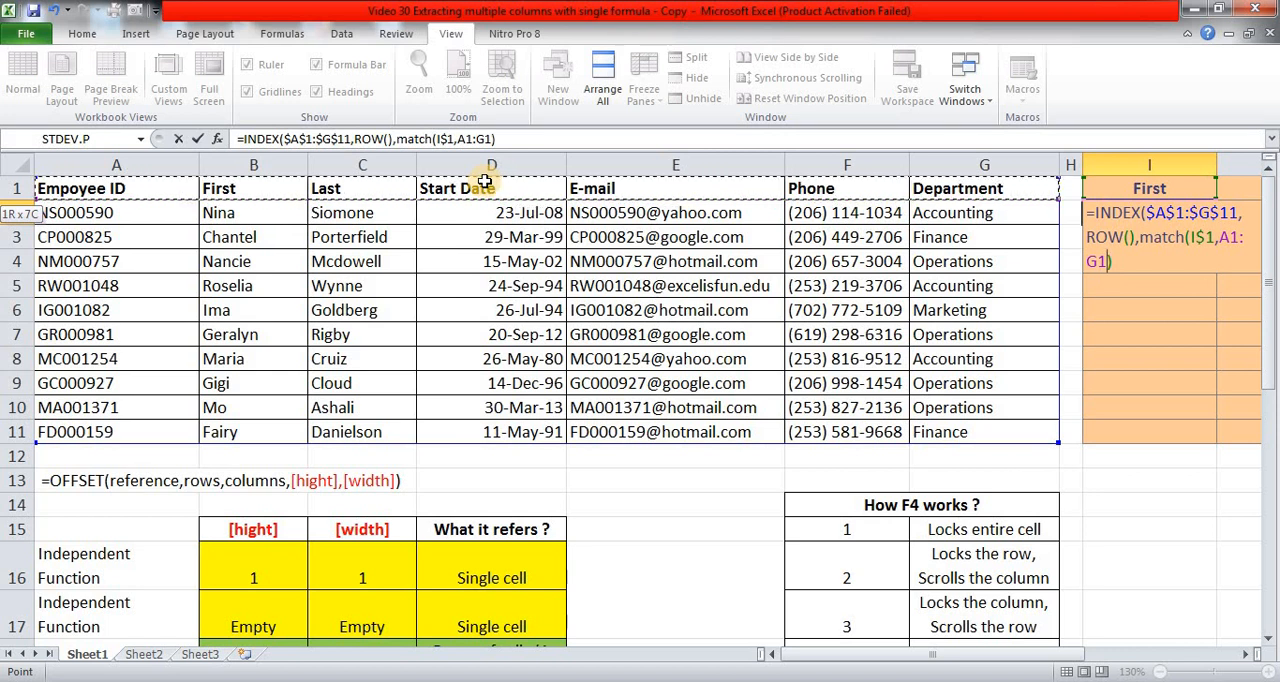
key(F4)
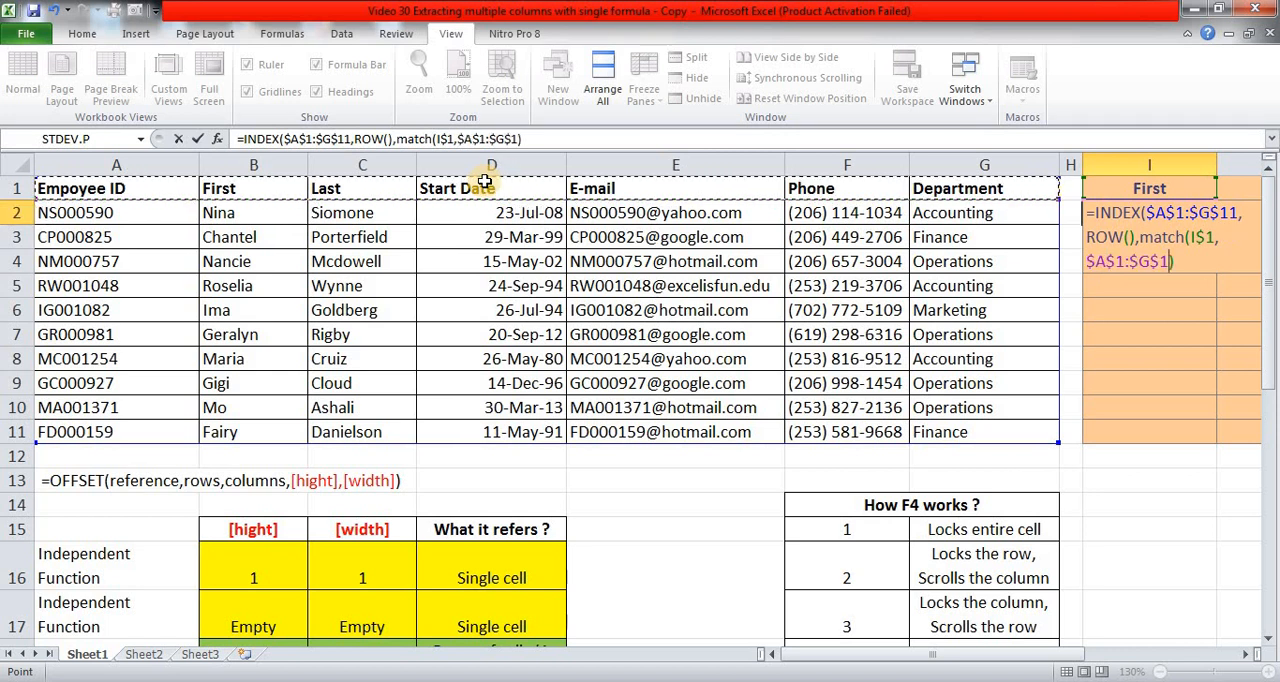
text(,)
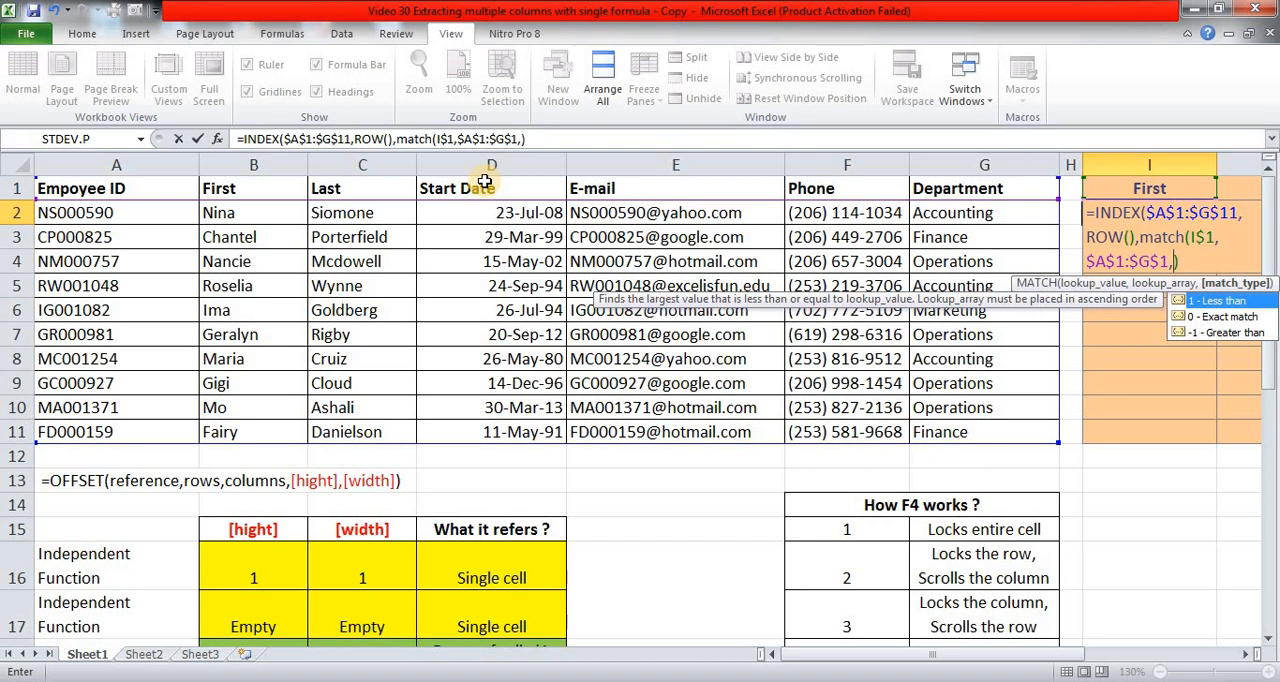
text(0))
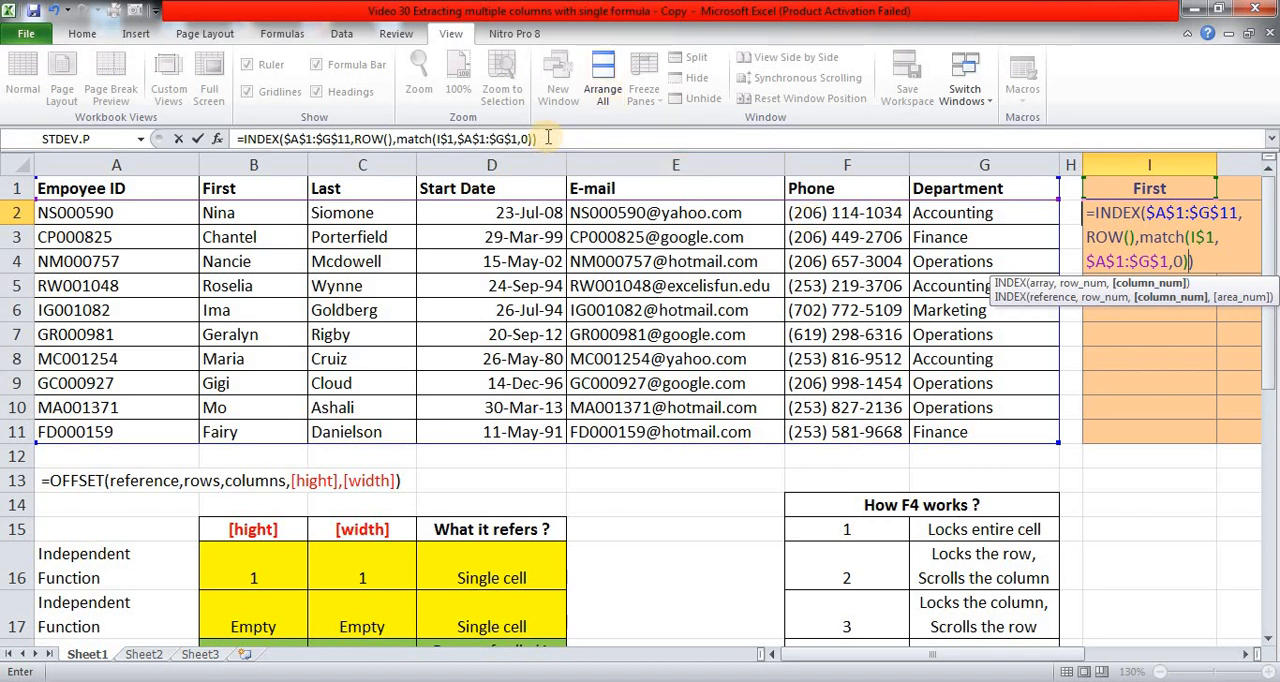
key(Return)
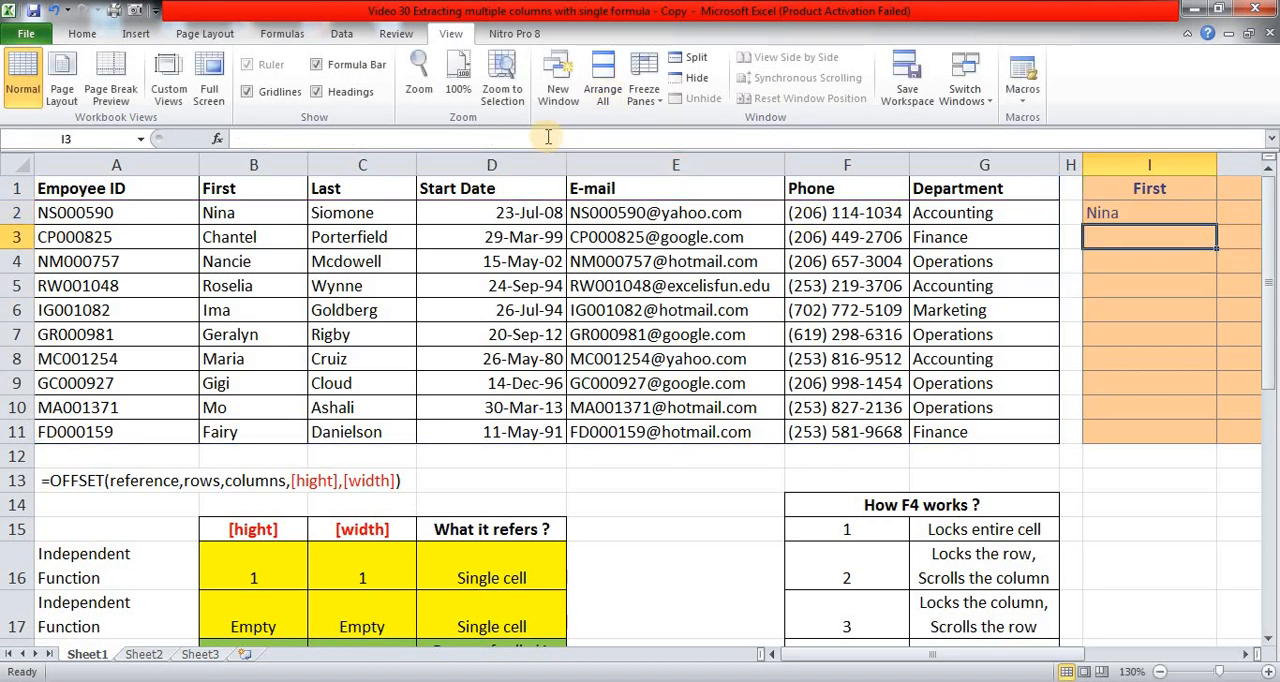
Copy the INDEX-MATCH formula from I2 into J2, K2 and L2 under Phone, E-mail and Start Date.
key(Up)
key(Right)
key(Right)
key(Left)
key(Left)
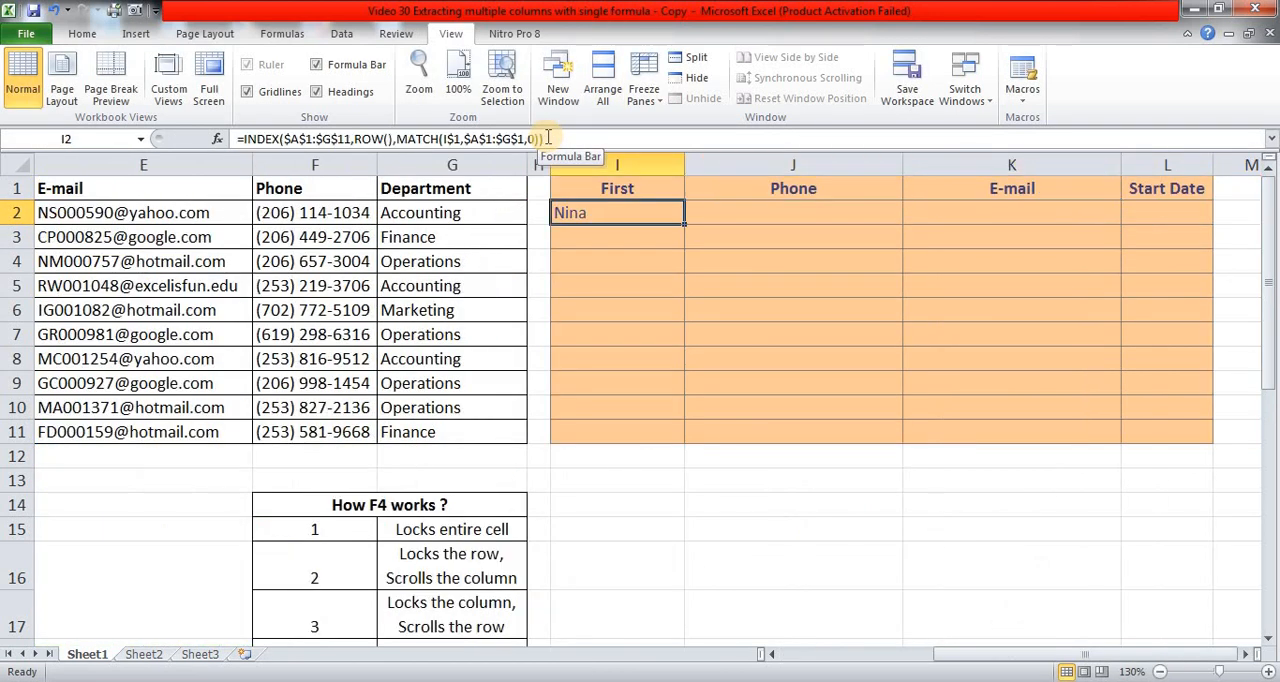
key(Right)
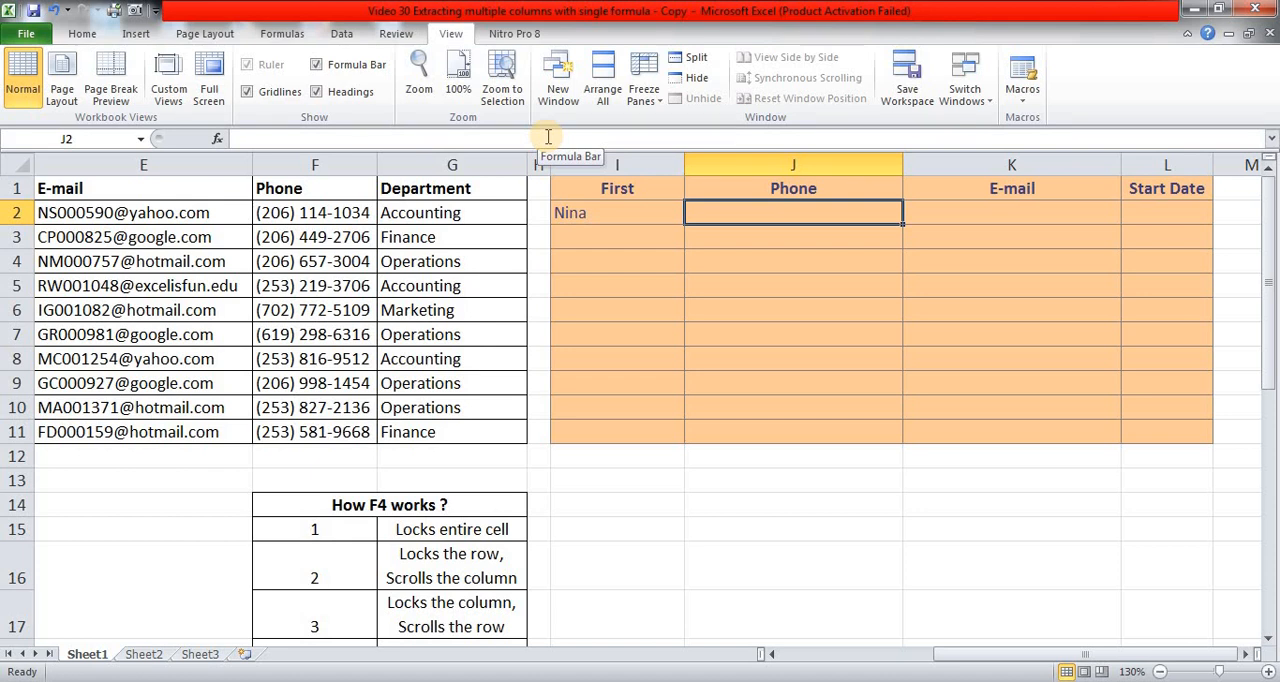
key(ctrl+v)
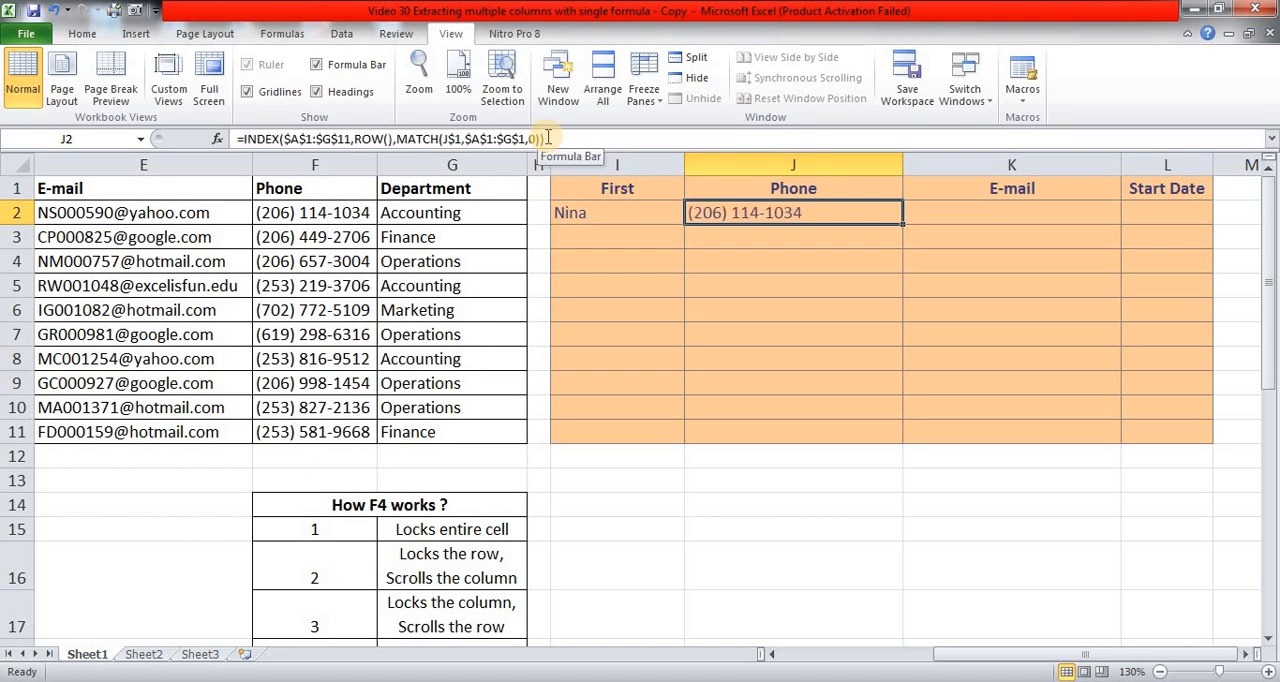
key(Right)
key(ctrl+v)
key(Right)
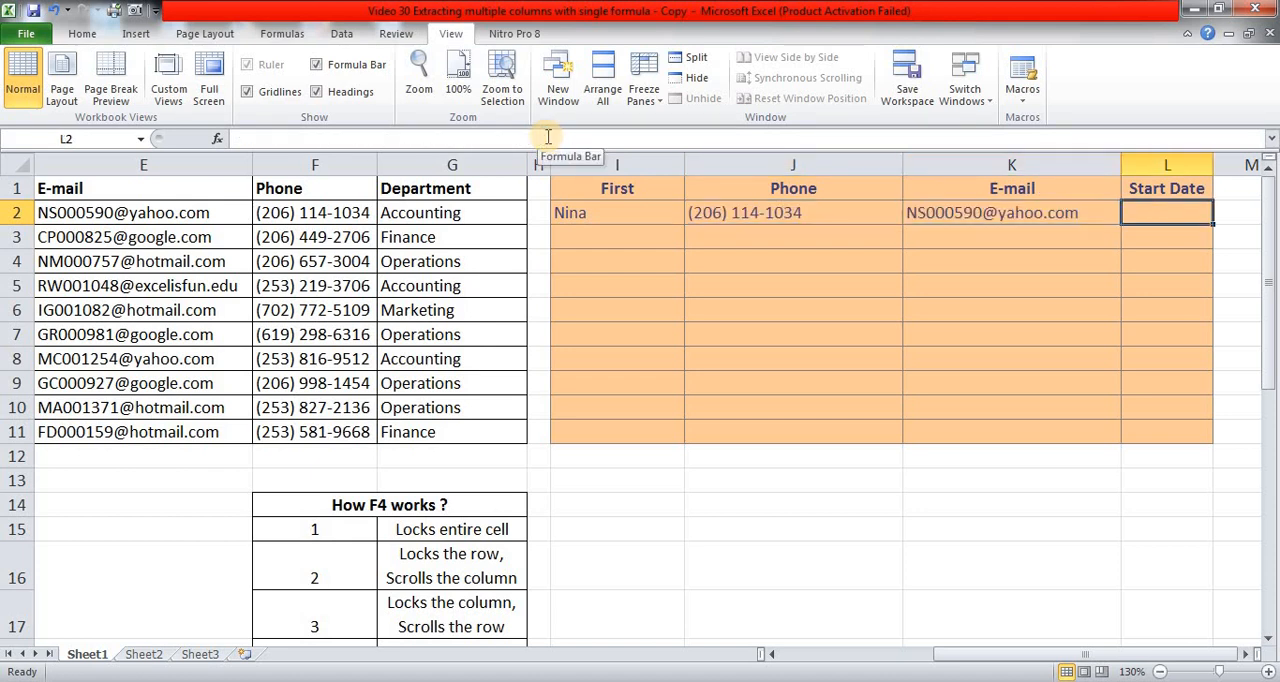
key(ctrl+v)
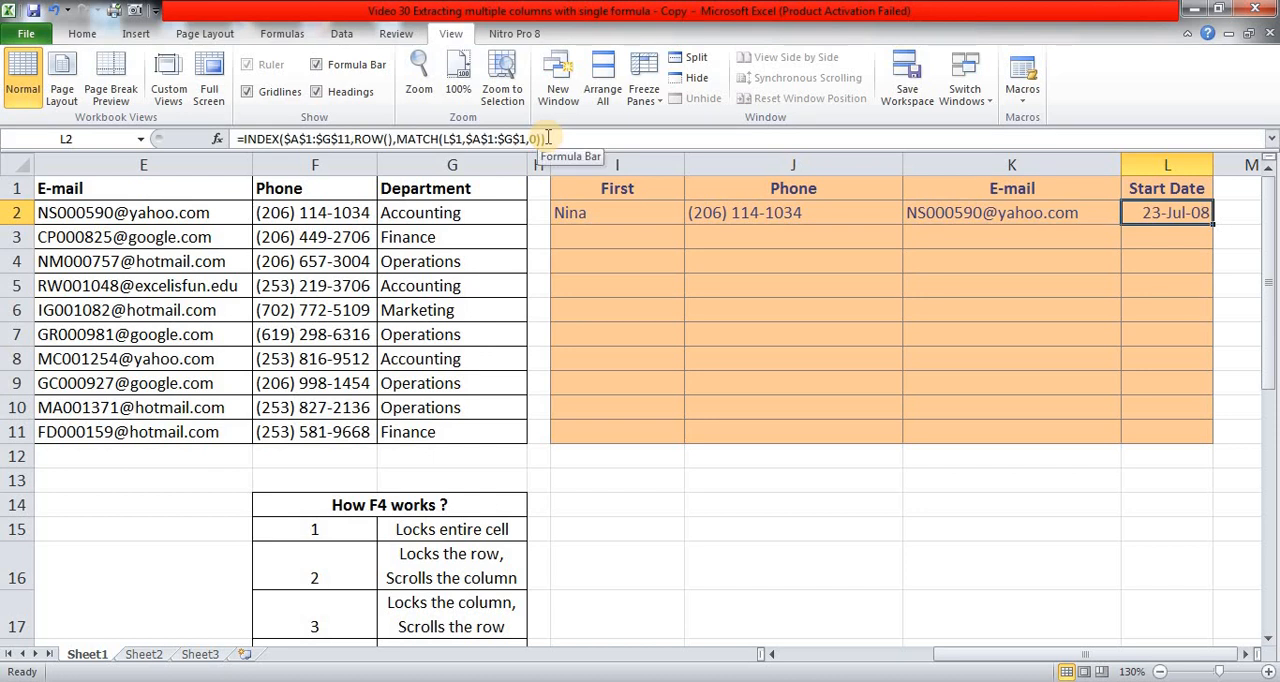
Fill the INDEX-MATCH formulas from I2:L2 down through row 11 of the extraction table.
key(Left)
key(Left)
key(Left)
key(shift+Right)
key(shift+Right)
key(shift+Right)
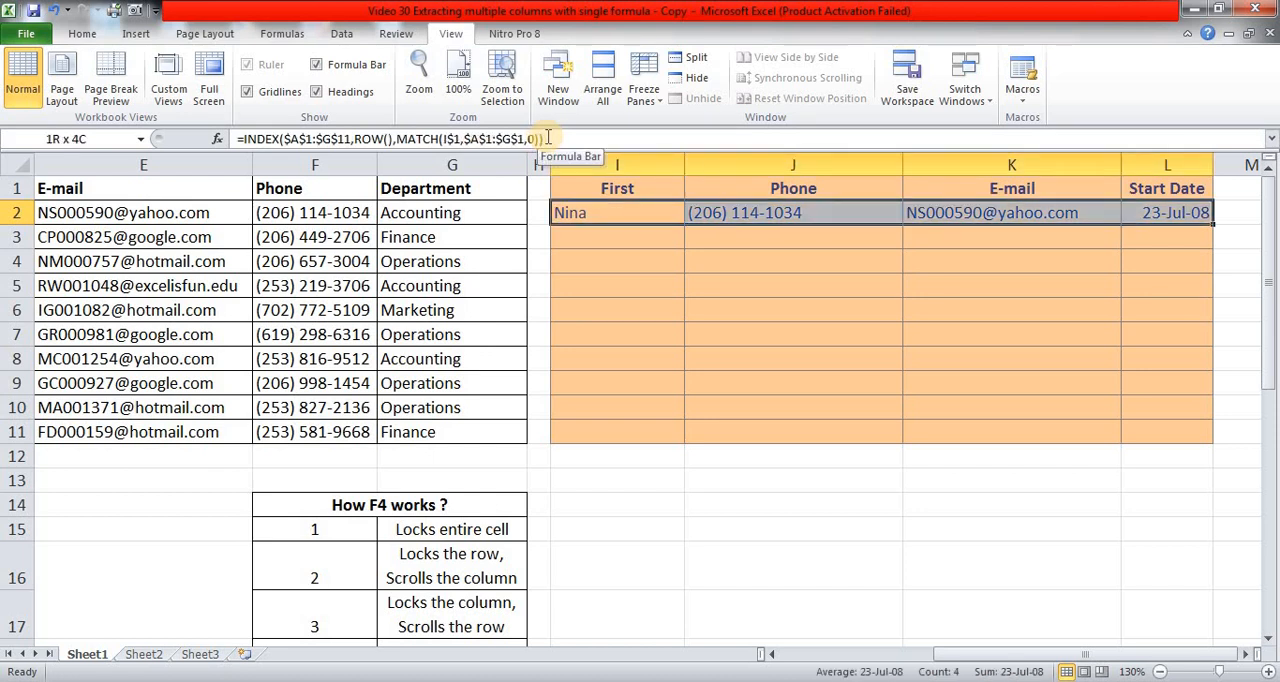
key(shift+Down)
key(shift+Down)
key(shift+Down)
key(shift+Down)
key(shift+Down)
key(shift+Down)
key(shift+Down)
key(shift+Down)
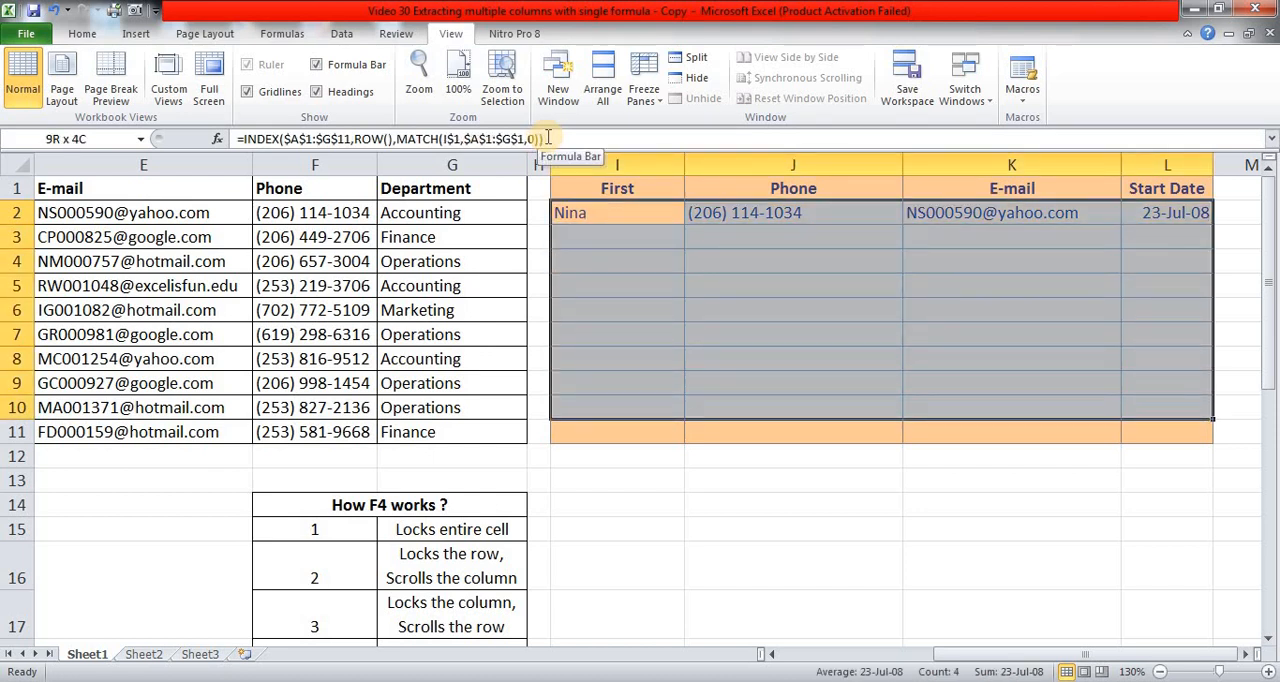
key(shift+Down)
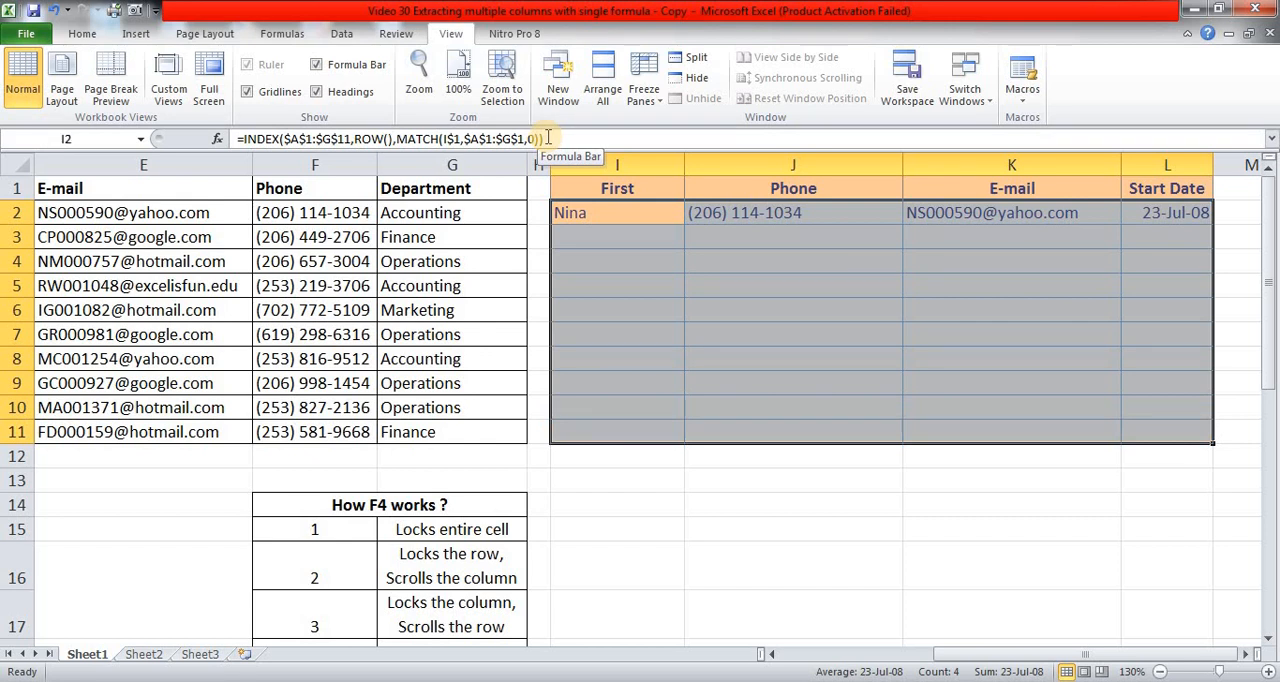
key(ctrl+d)
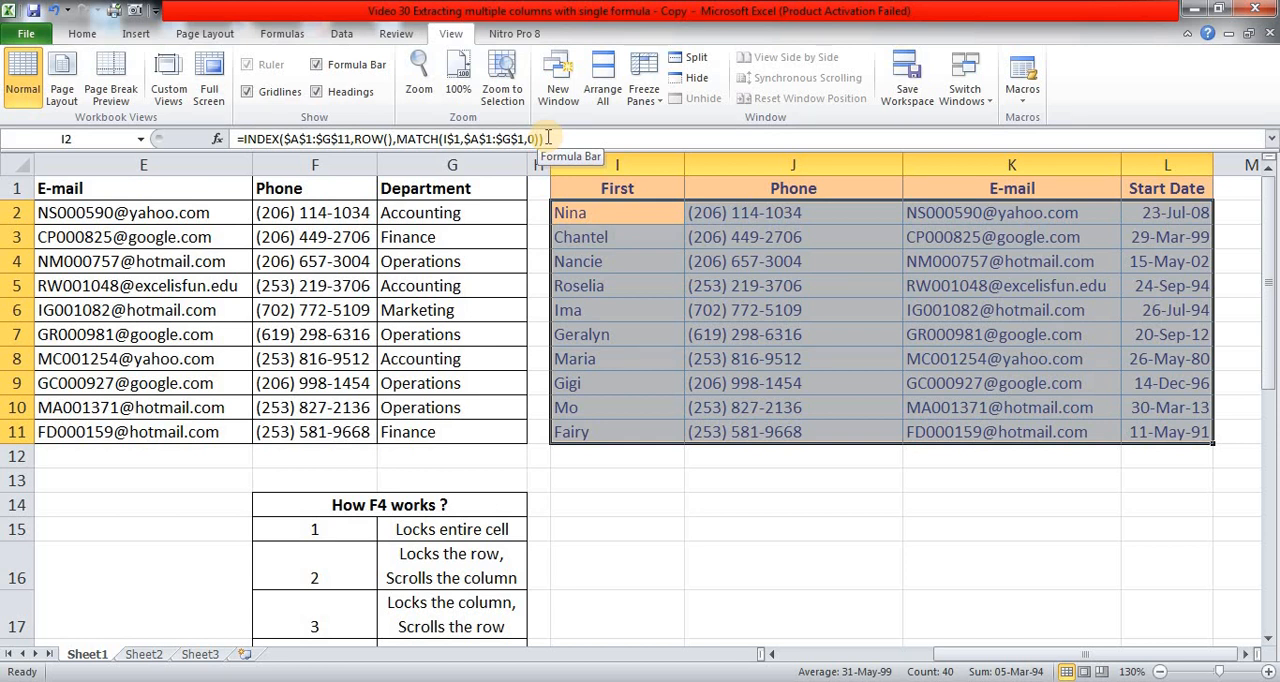
key(Up)
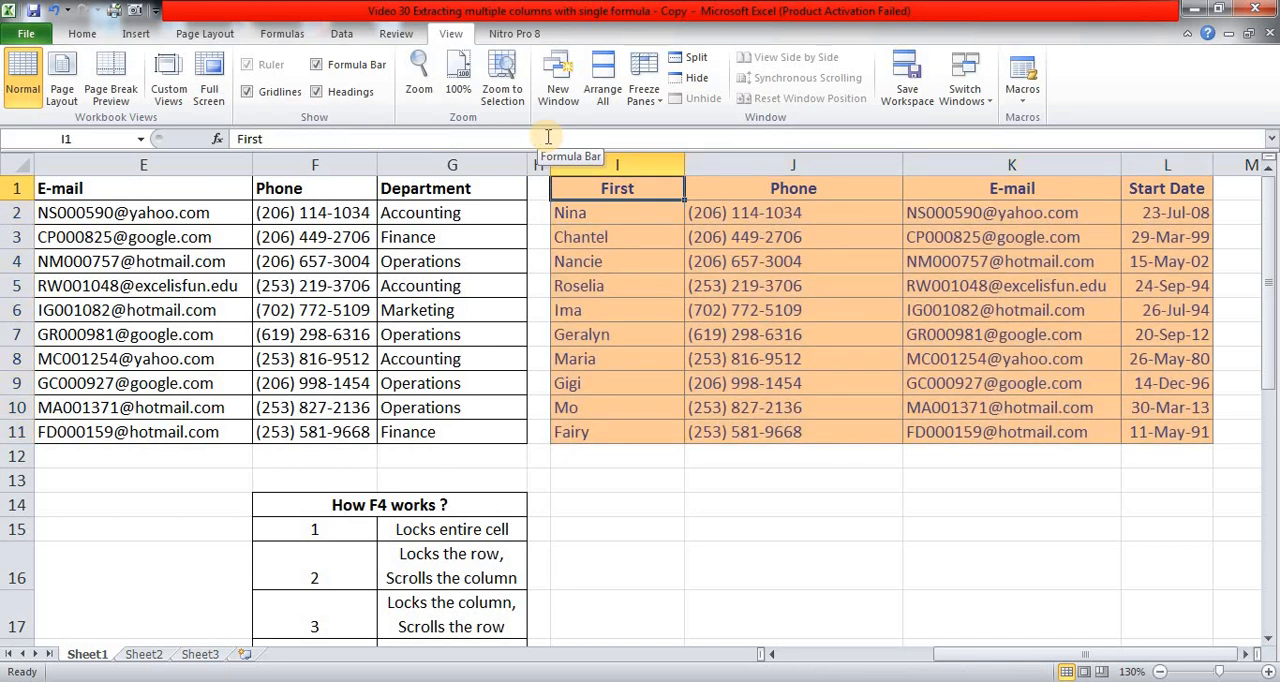
key(Left)
key(Left)
key(Right)
key(Right)
key(Right)
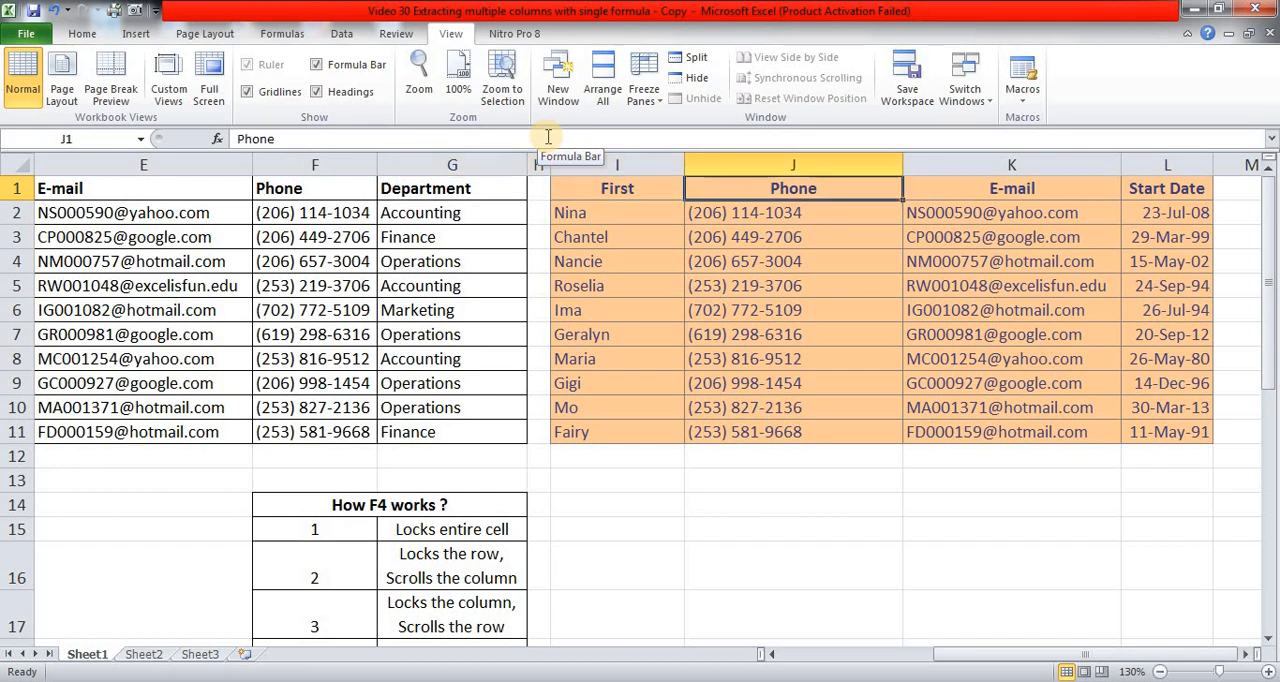
Copy the Department header from G1 and paste it as values only over the Phone header in J1.
key(Left)
key(Left)
key(Left)
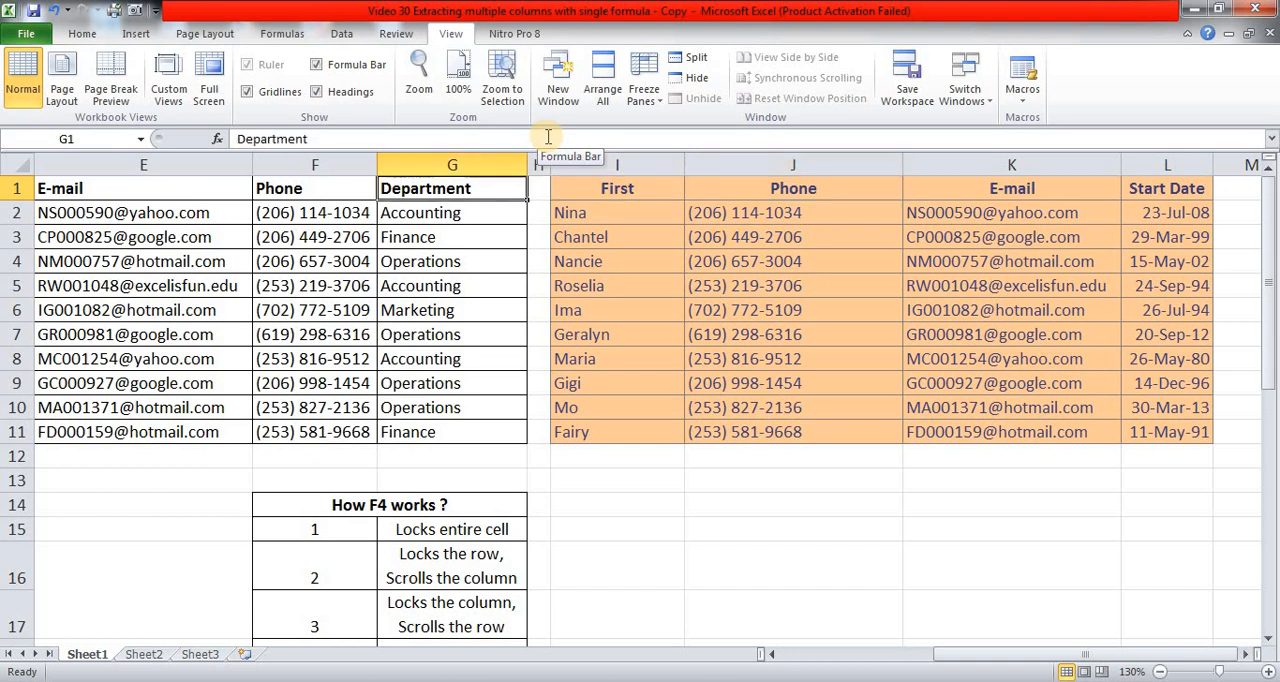
key(ctrl+c)
key(Right)
key(Right)
key(Right)
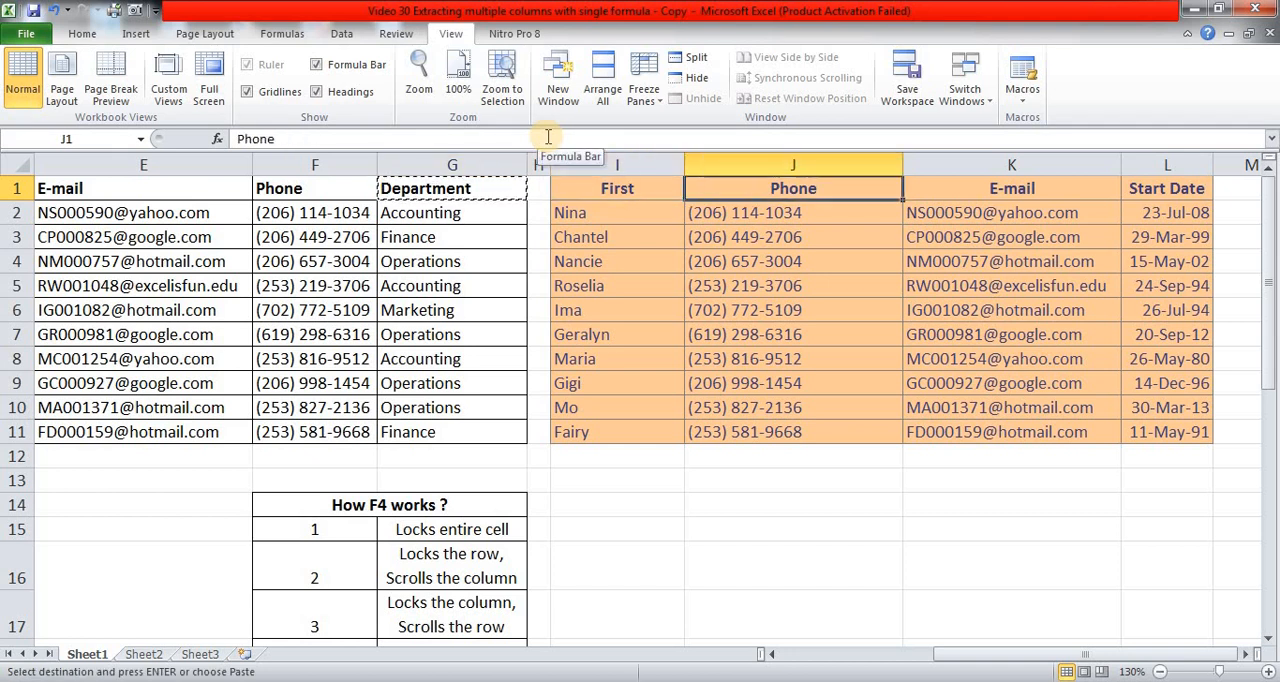
key(shift+F10)
key(s)
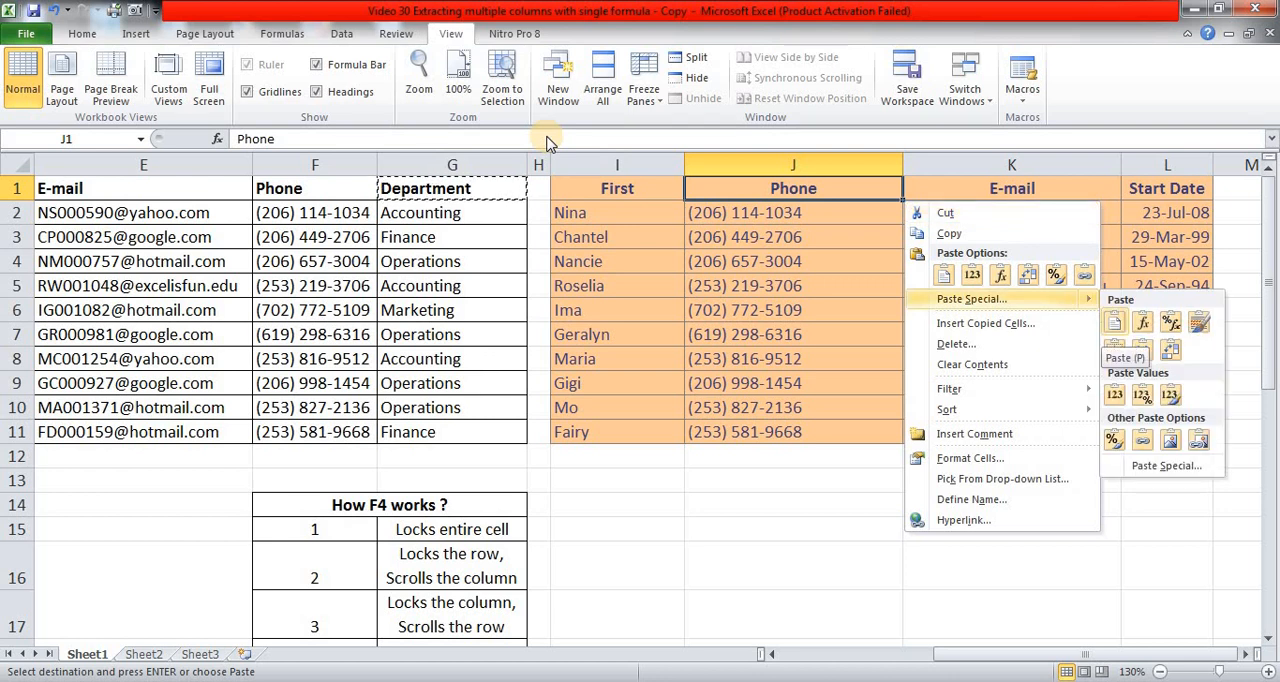
key(Return)
key(v)
key(Return)
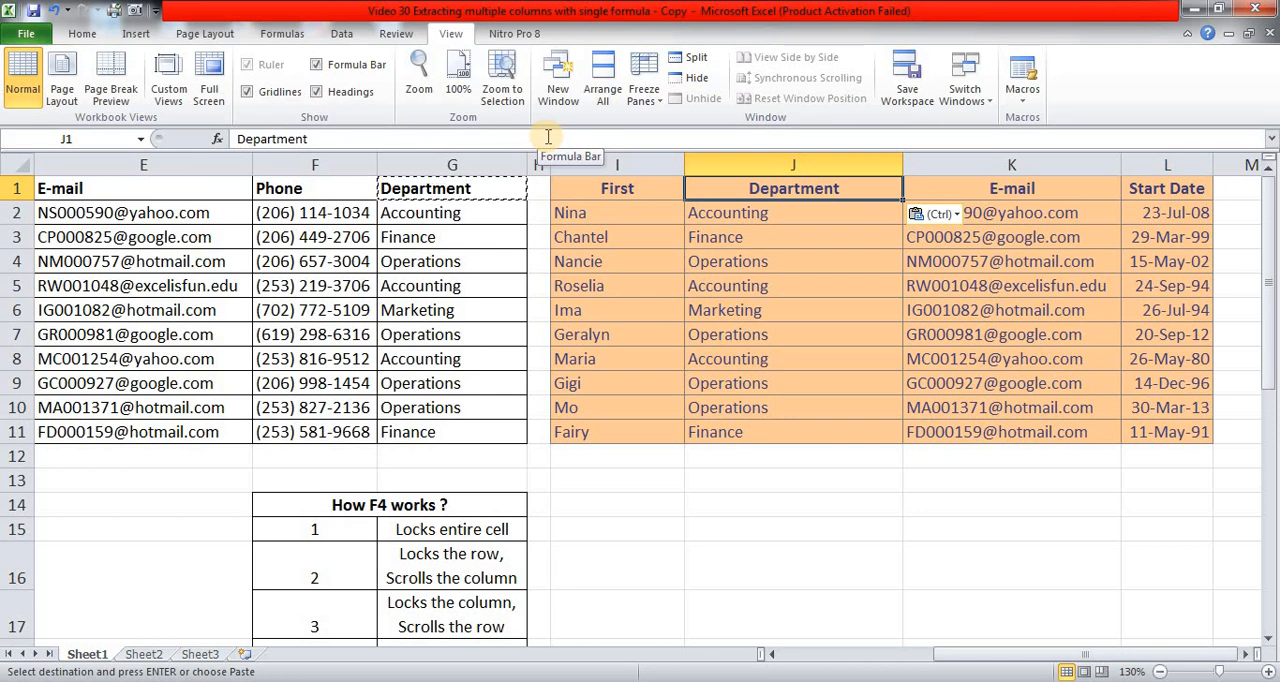
Look across the row 2 formulas from I2 to L2 to compare how each MATCH refers to its own column header.
key(Left)
key(Down)
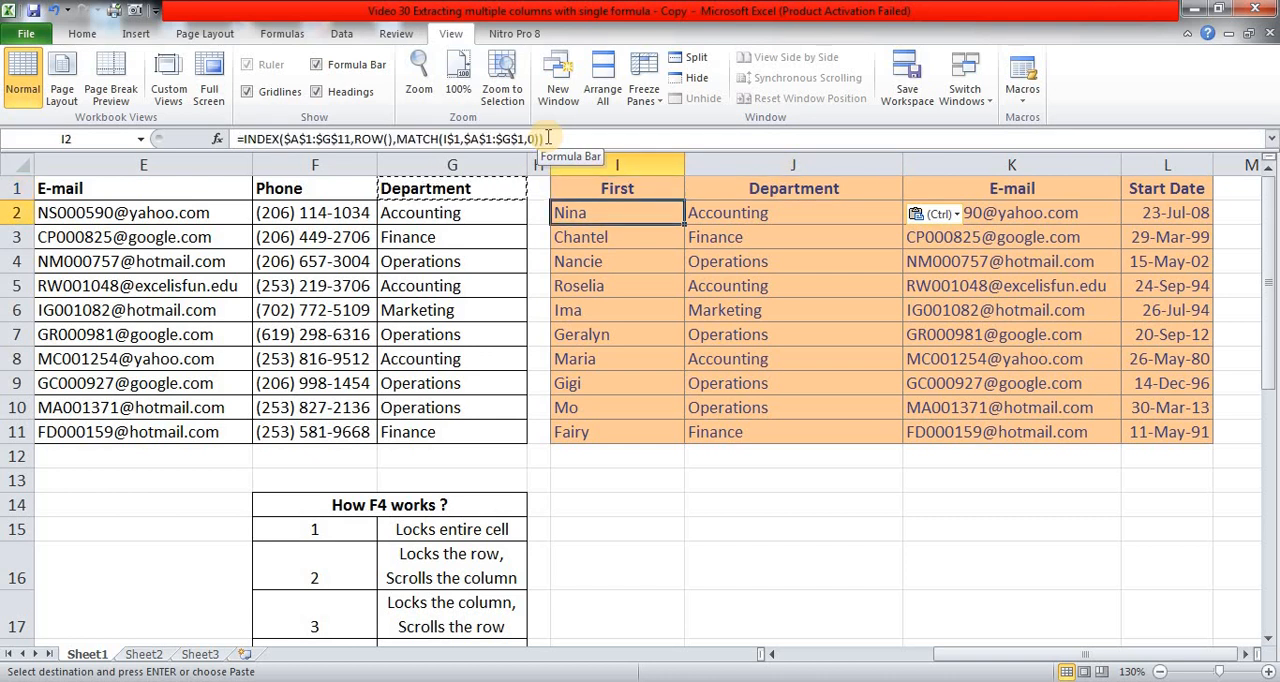
key(Right)
key(Right)
key(Right)
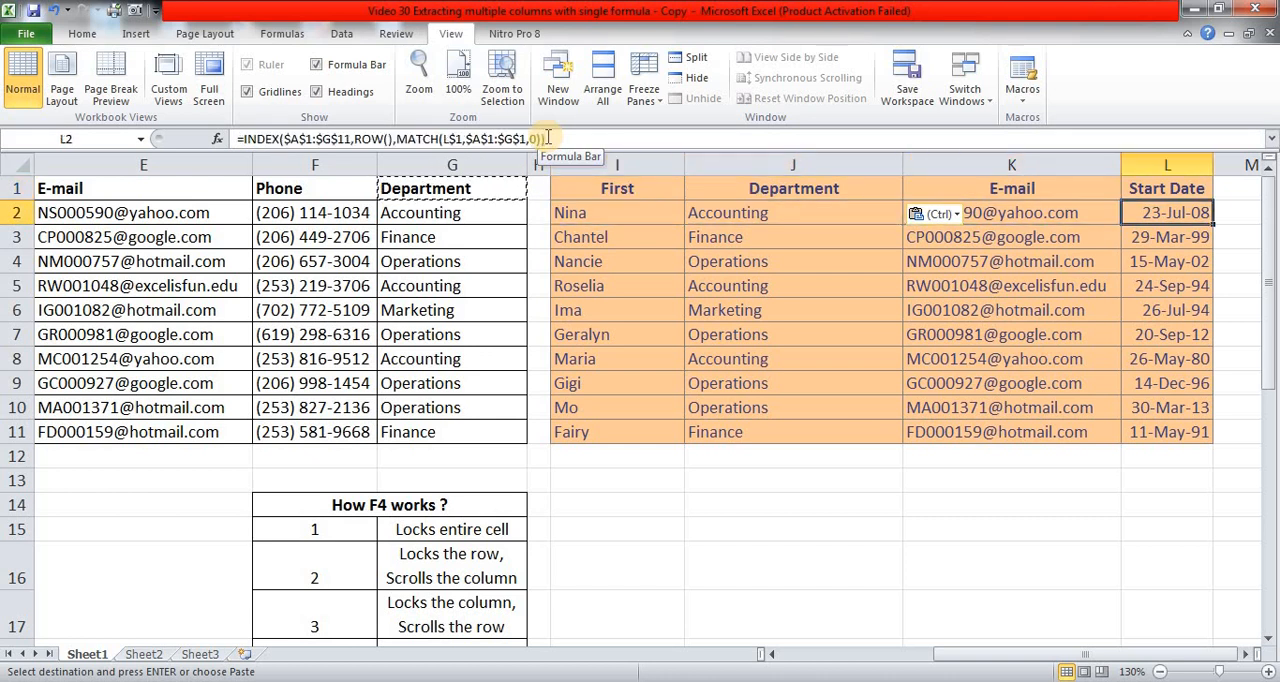
key(Left)
key(Left)
key(Left)
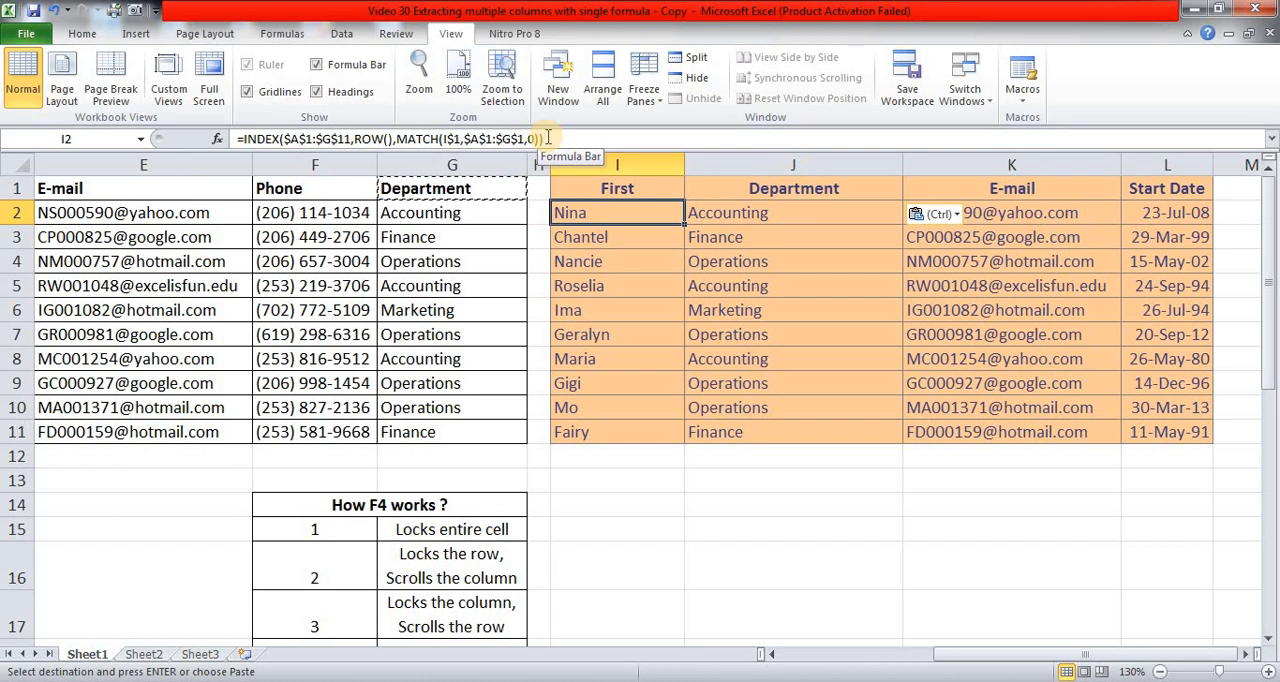
Replace the E-mail header in K1 of the extraction table with Last.
key(Right)
key(Up)
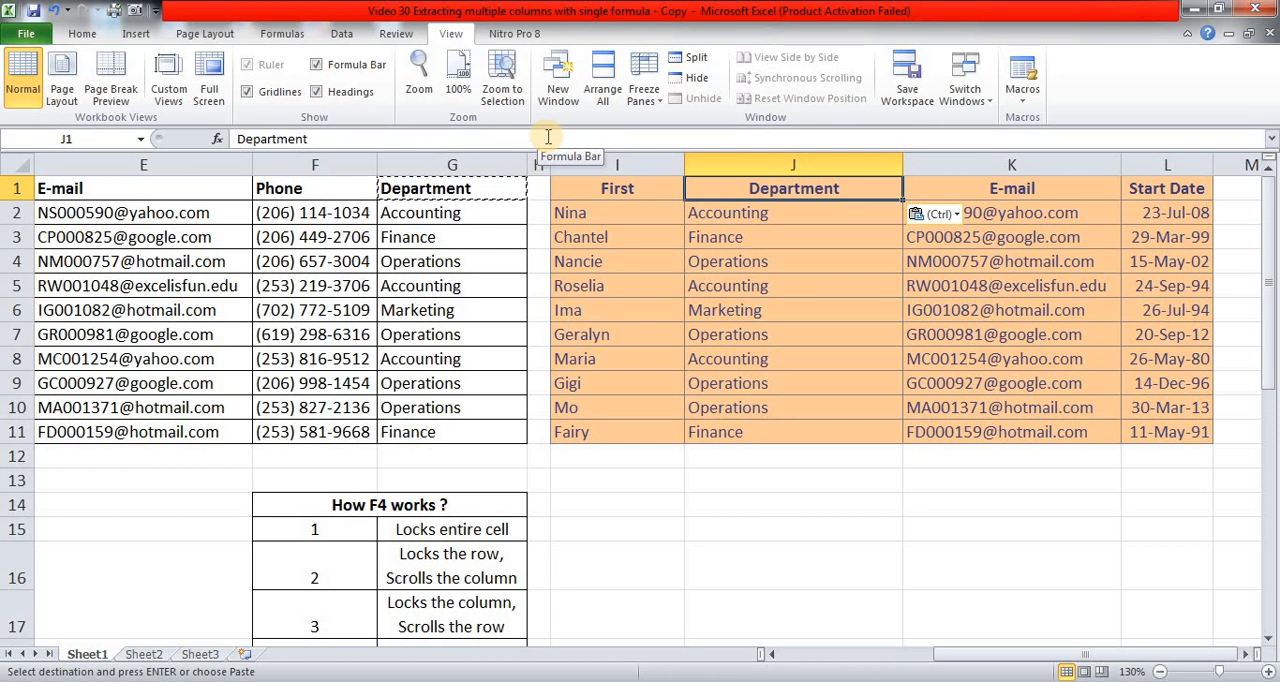
key(Right)
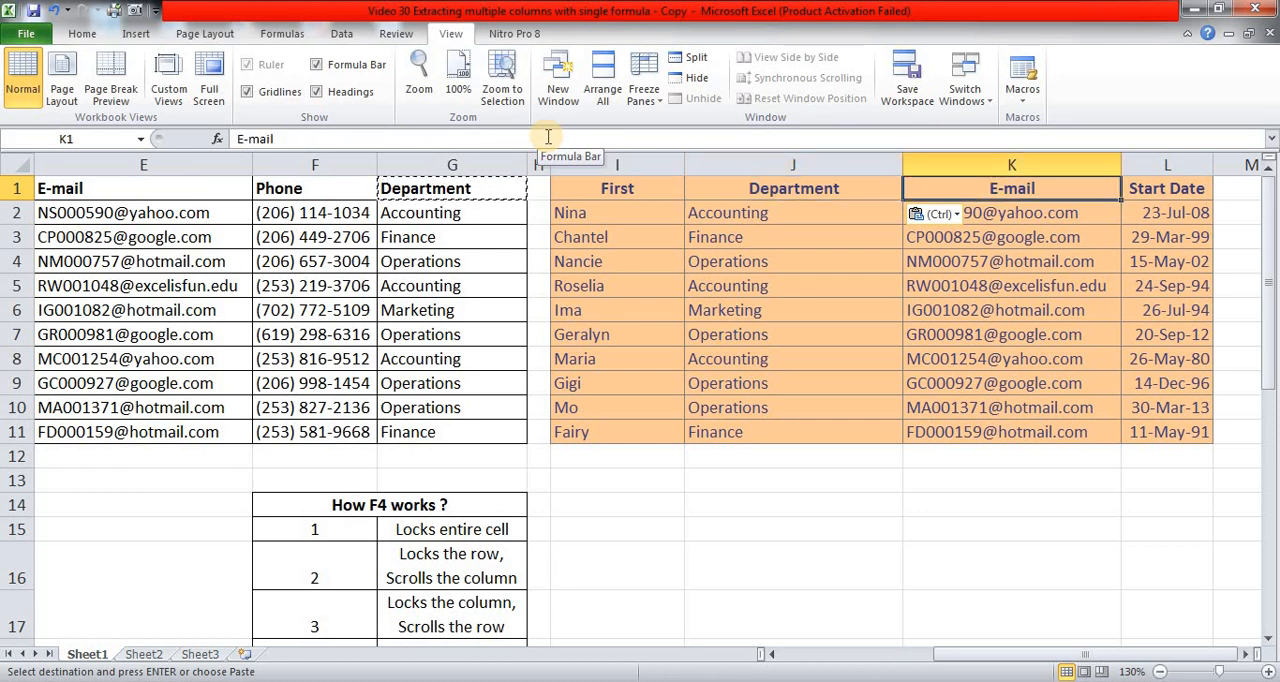
text(Last)
key(Return)
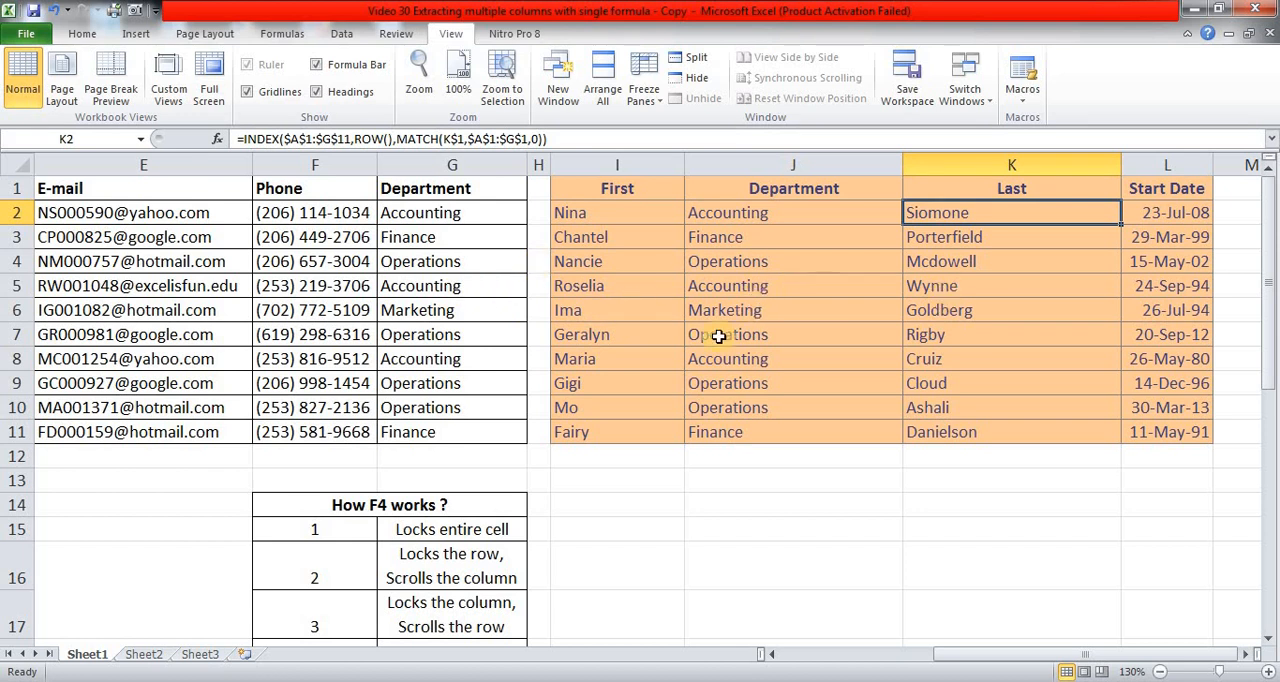
Review the four cell-locking modes listed in the "How F4 works ?" table, from row 15 to row 18.
scroll(718, 336, down, 1)
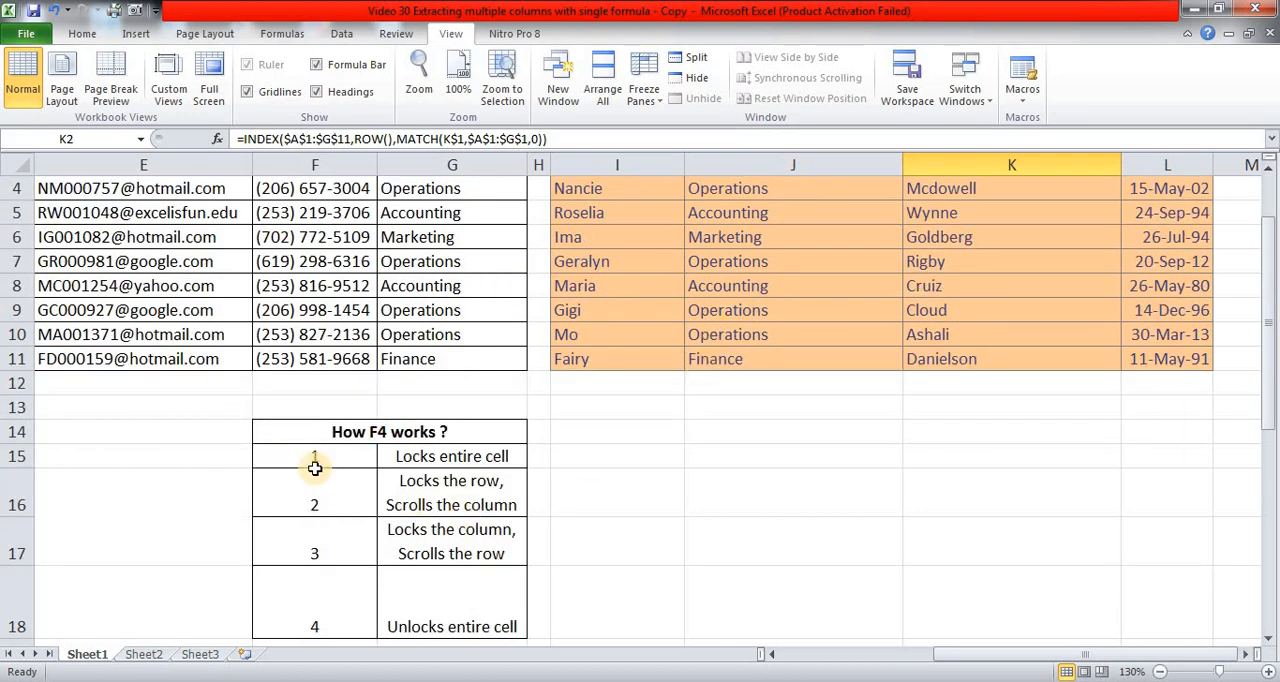
click(318, 460)
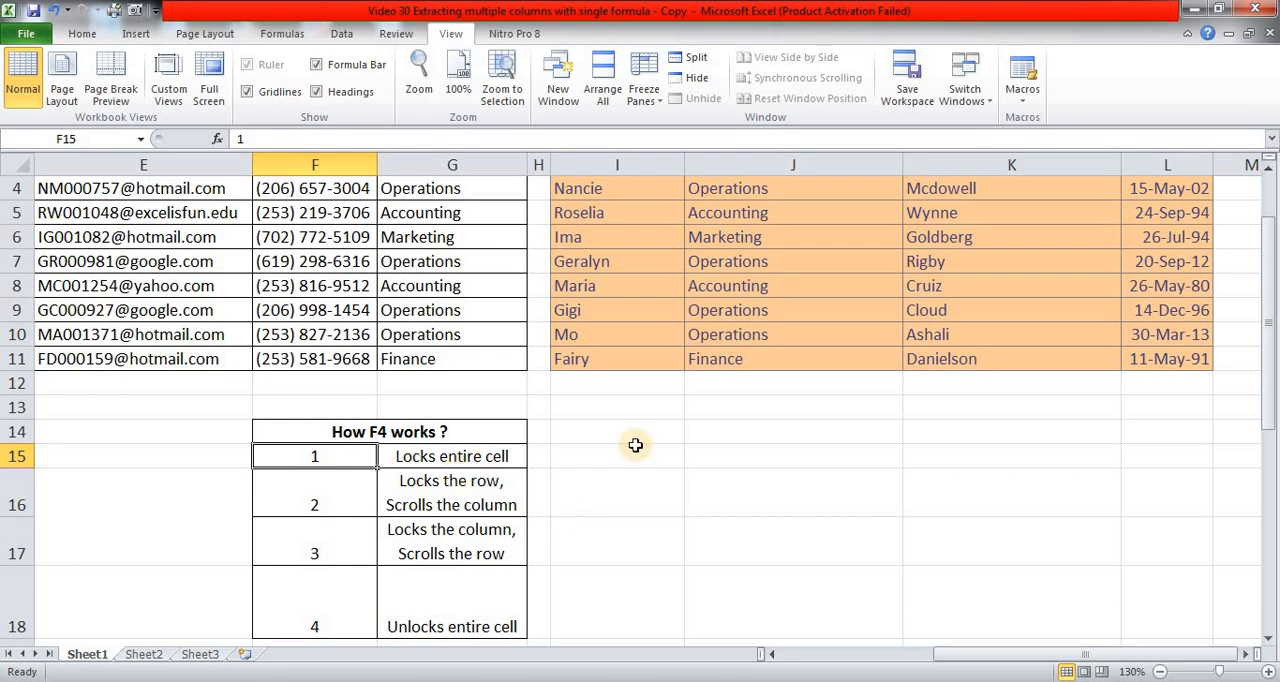
click(357, 496)
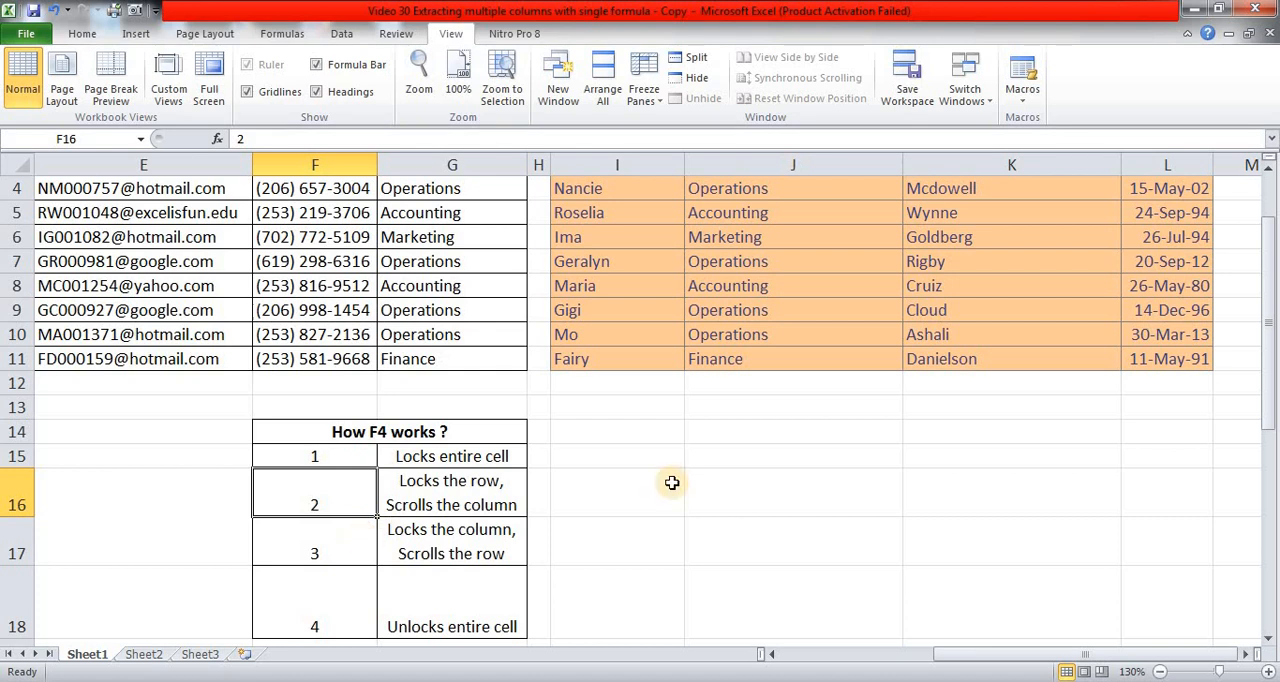
click(337, 546)
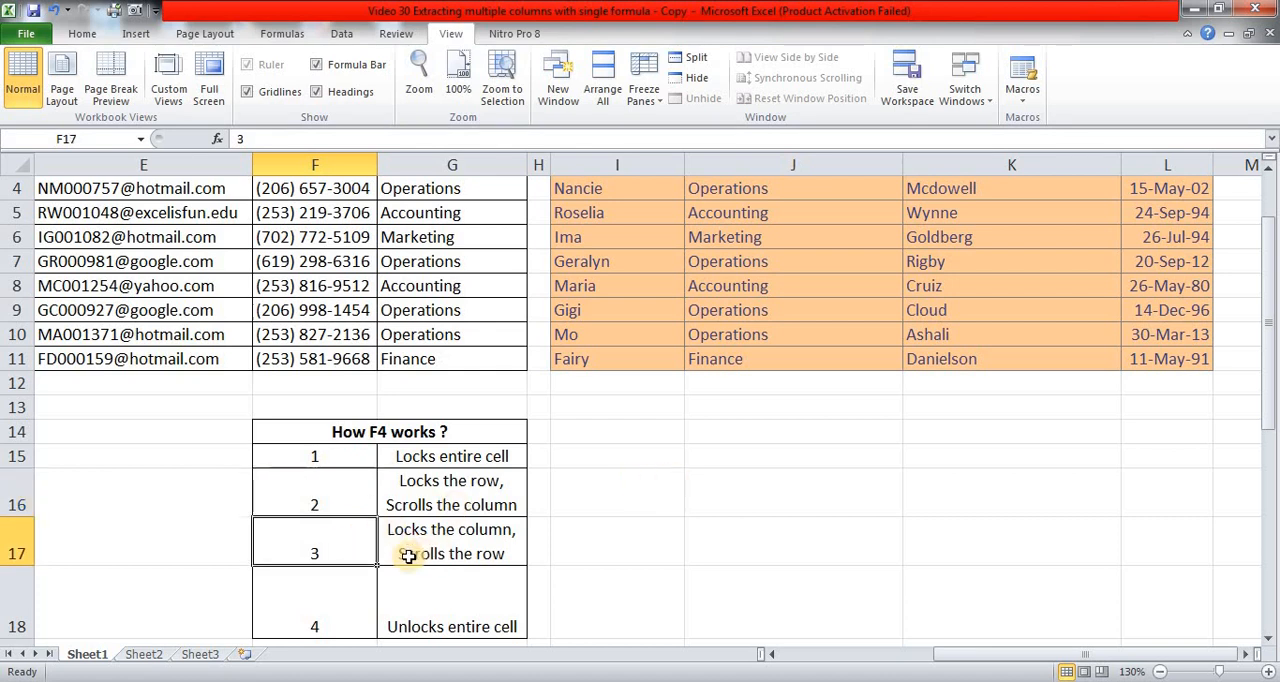
click(359, 602)
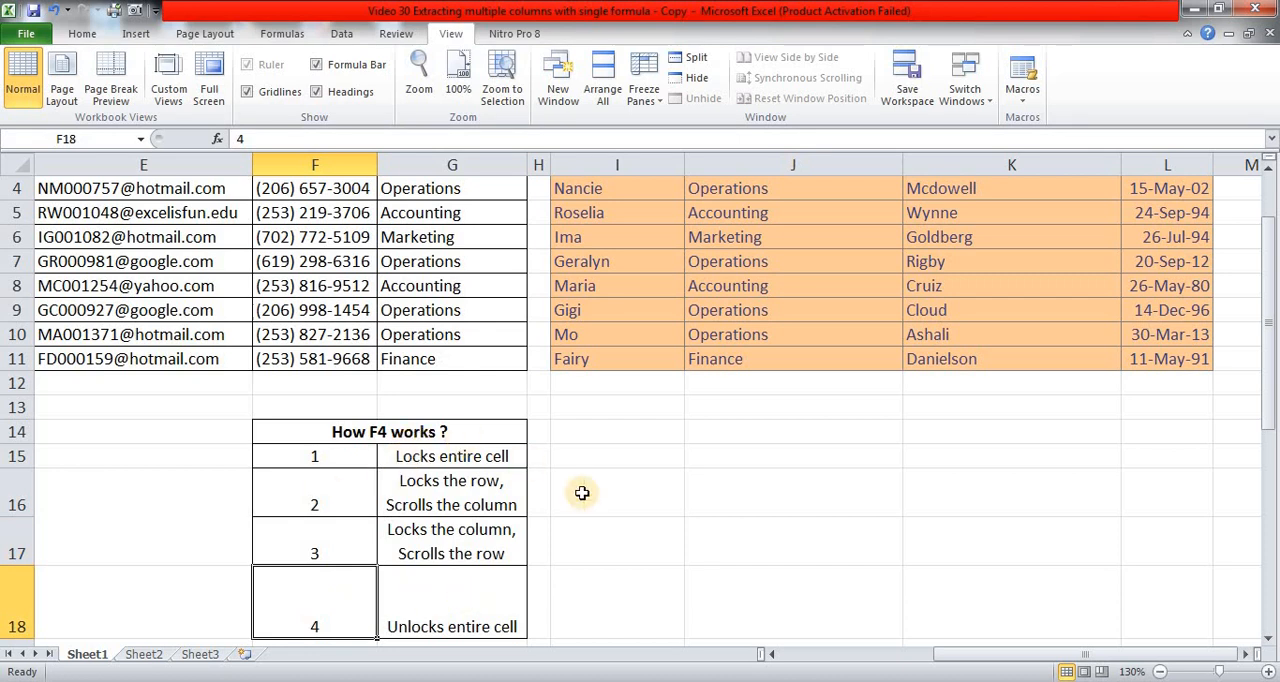
Clear the formulas from I2:L11 of the extraction table, keeping its header row.
scroll(582, 493, up, 1)
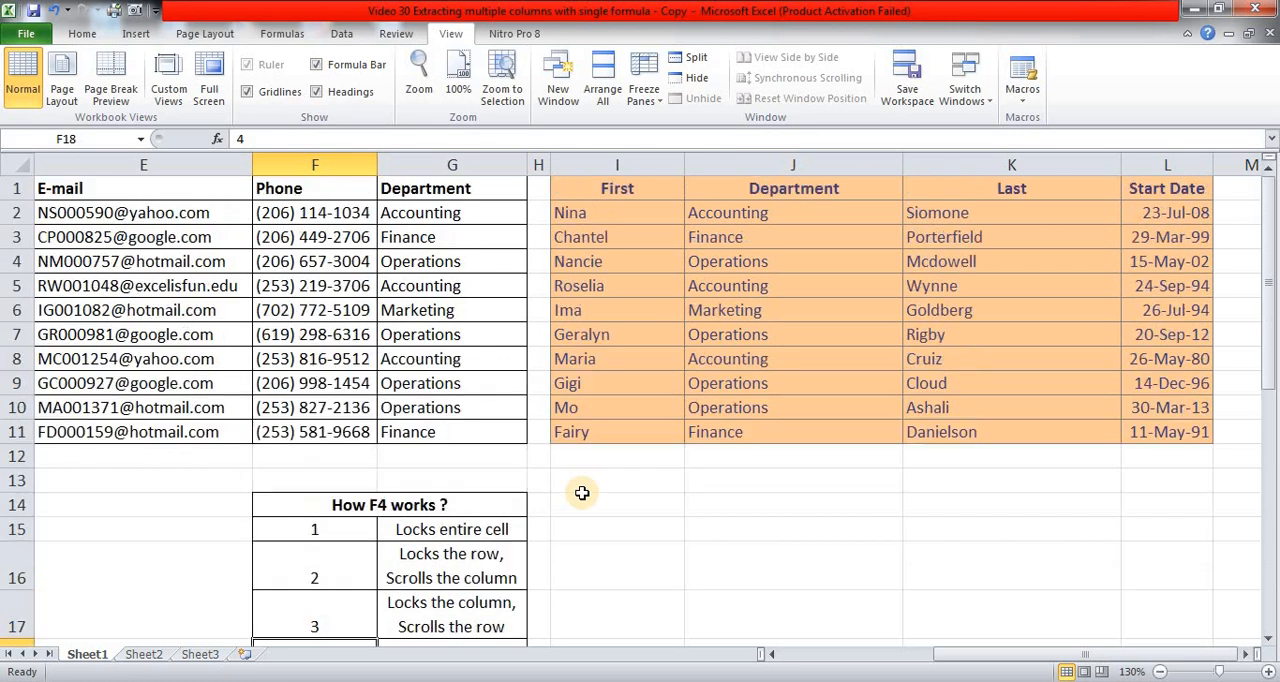
click(657, 213)
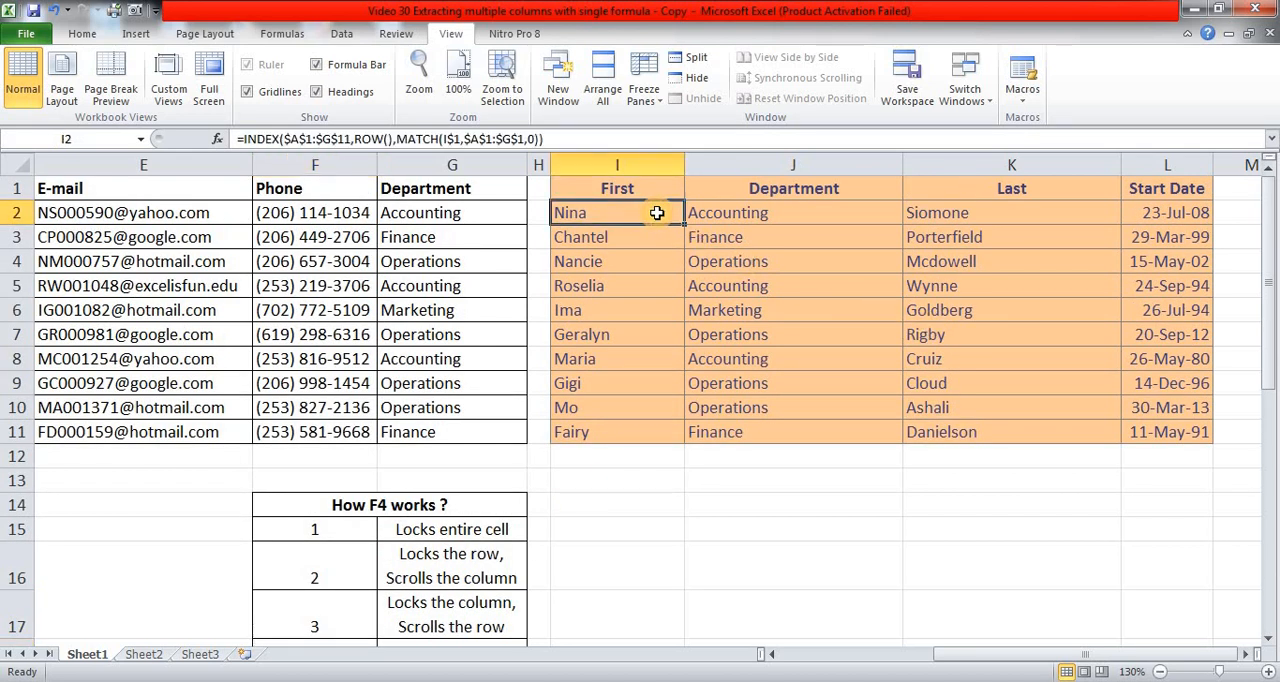
key(shift+Right)
key(shift+Right)
key(shift+Right)
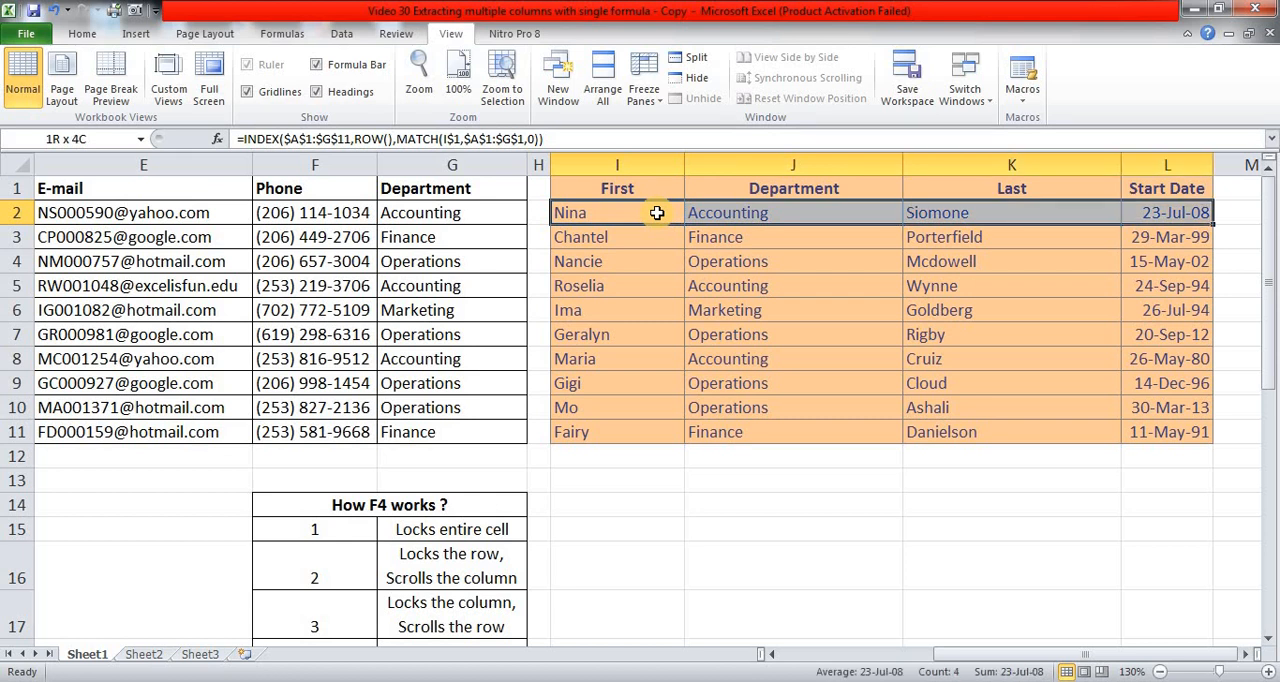
key(ctrl+shift+Down)
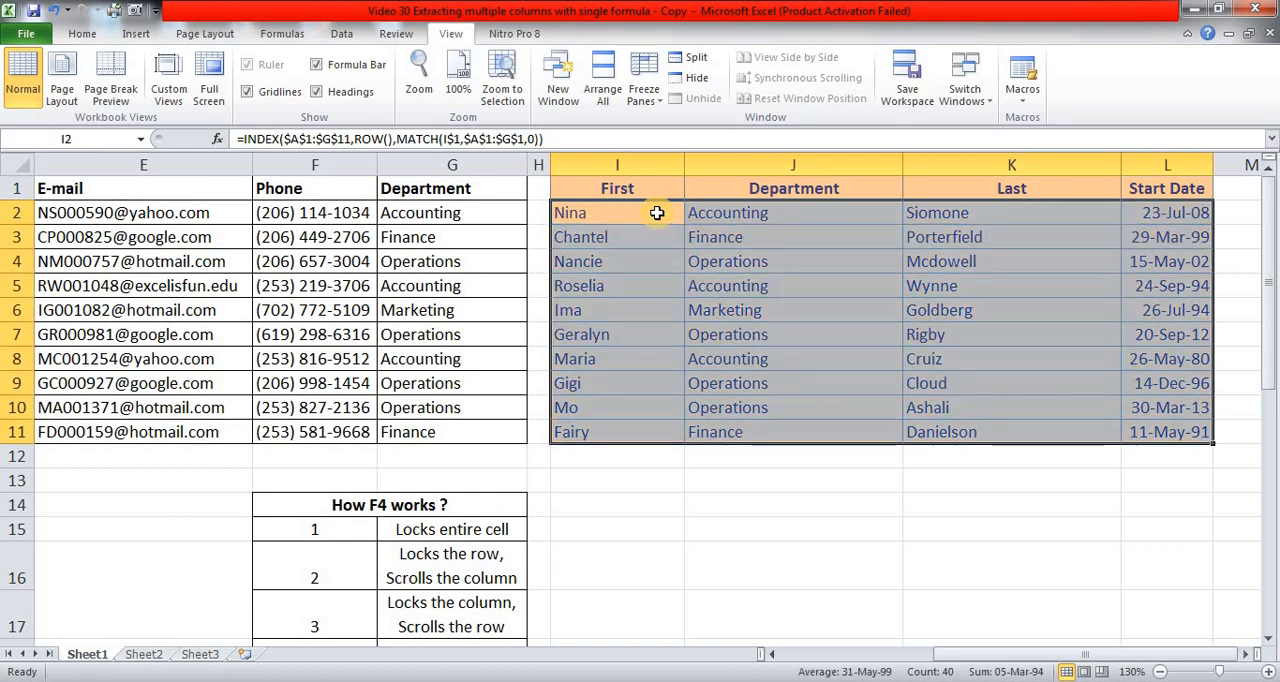
key(Delete)
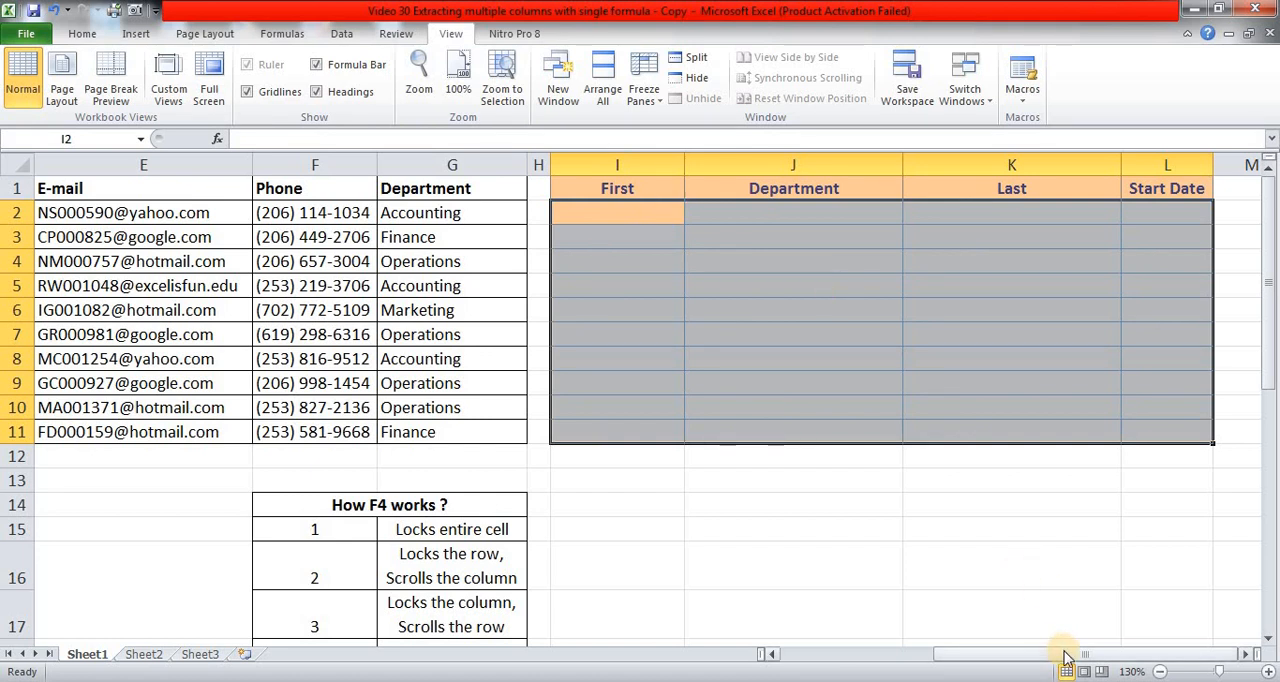
Review the two Independent Function cases of the OFFSET height and width table, in rows 16 and 17.
drag(1063, 655, 884, 675)
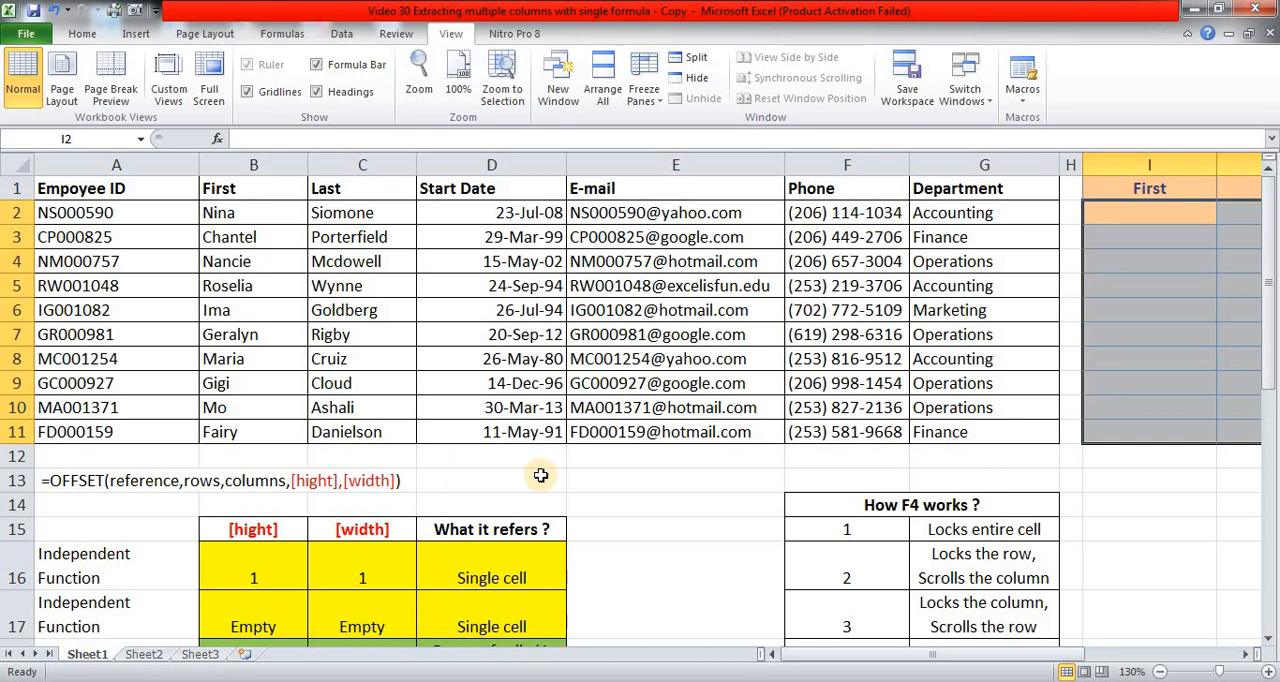
scroll(540, 475, down, 1)
scroll(648, 497, down, 1)
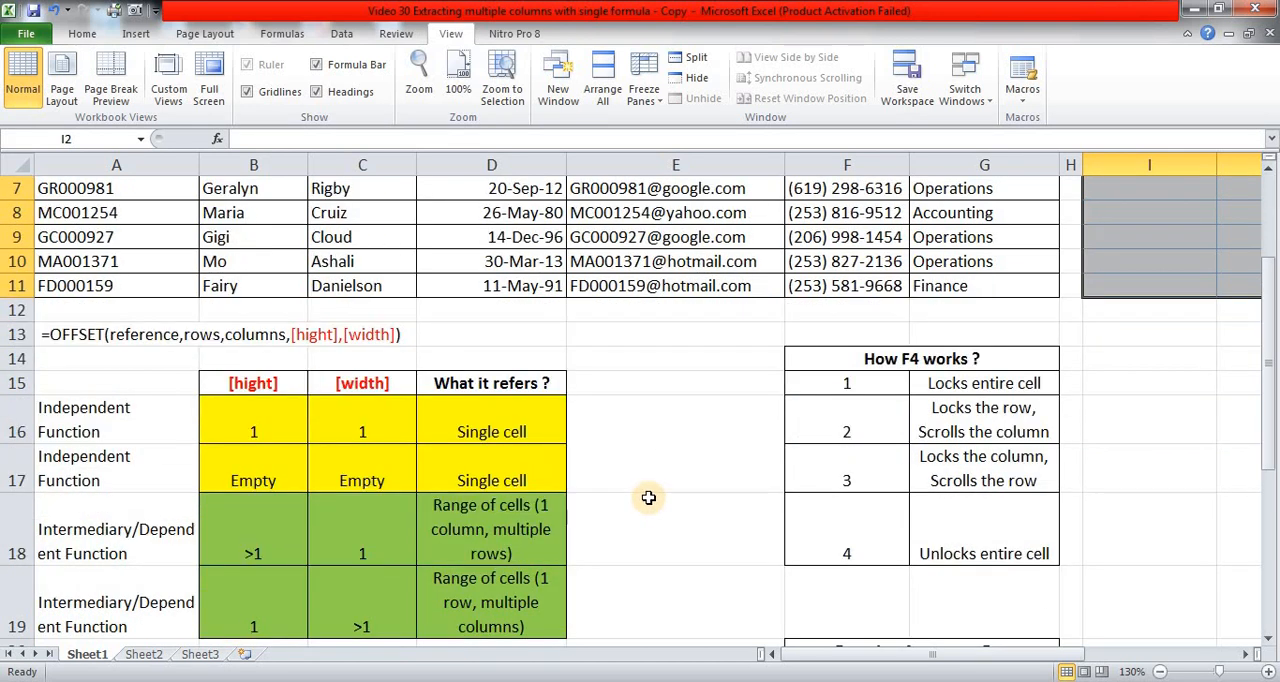
click(237, 408)
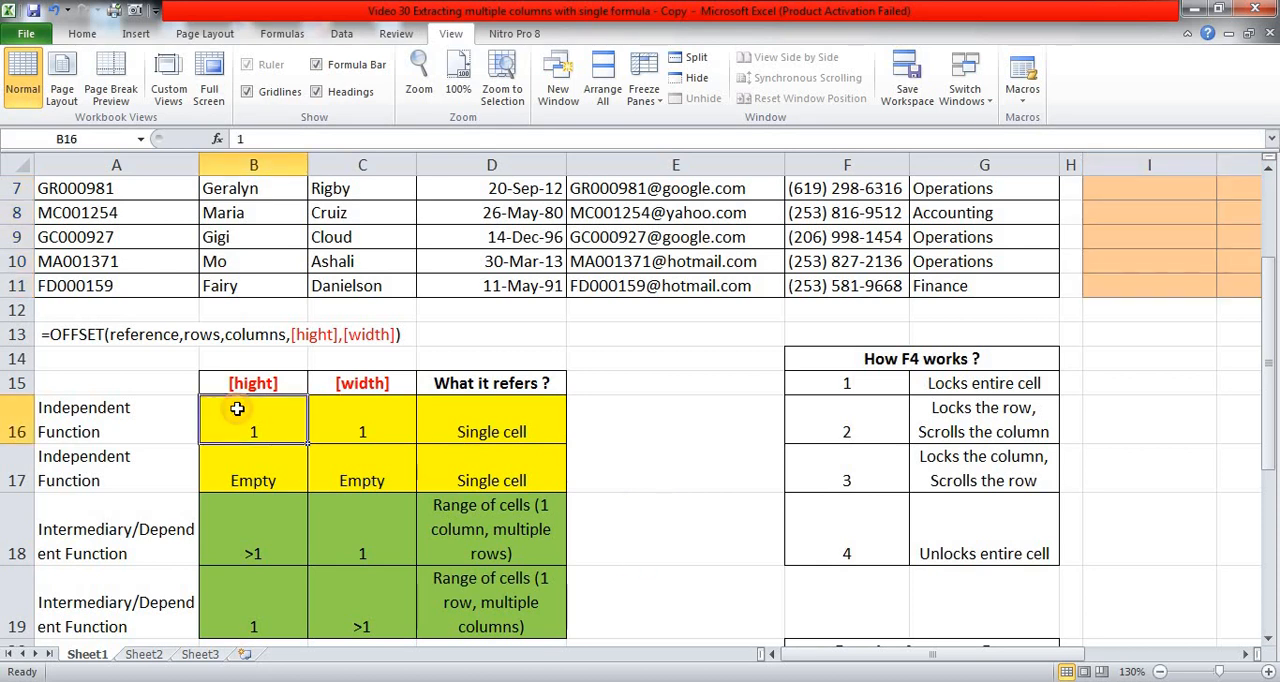
click(350, 410)
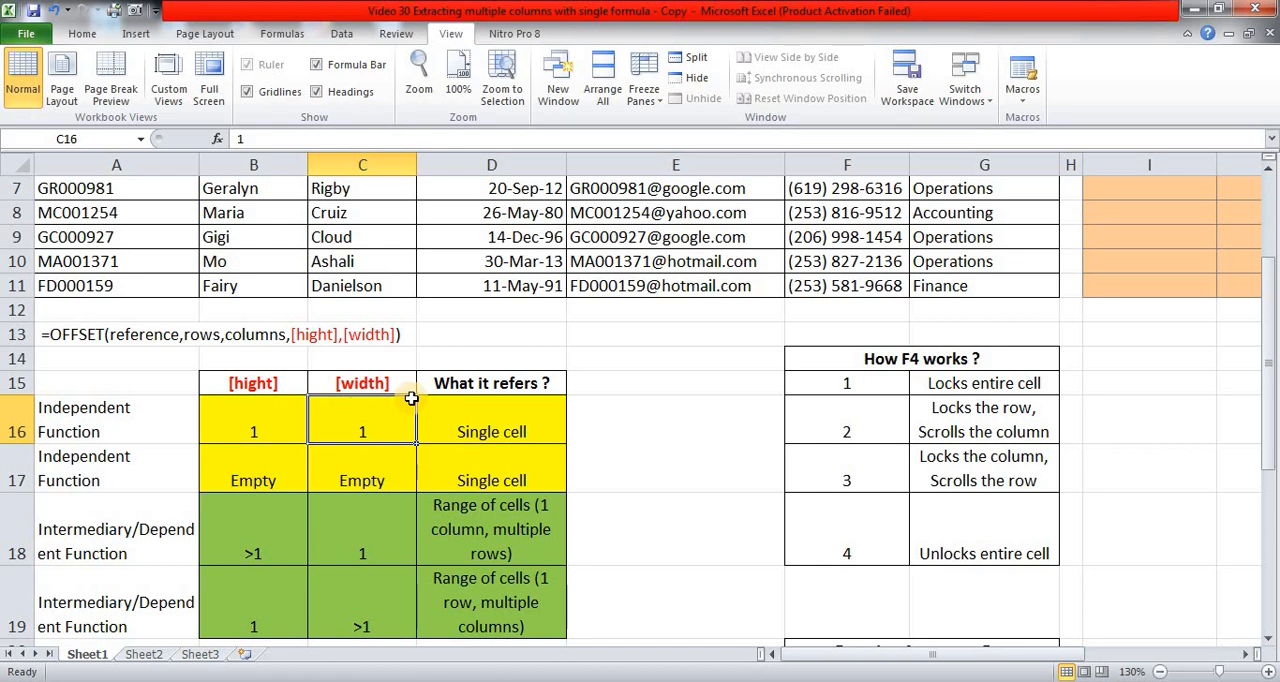
click(461, 427)
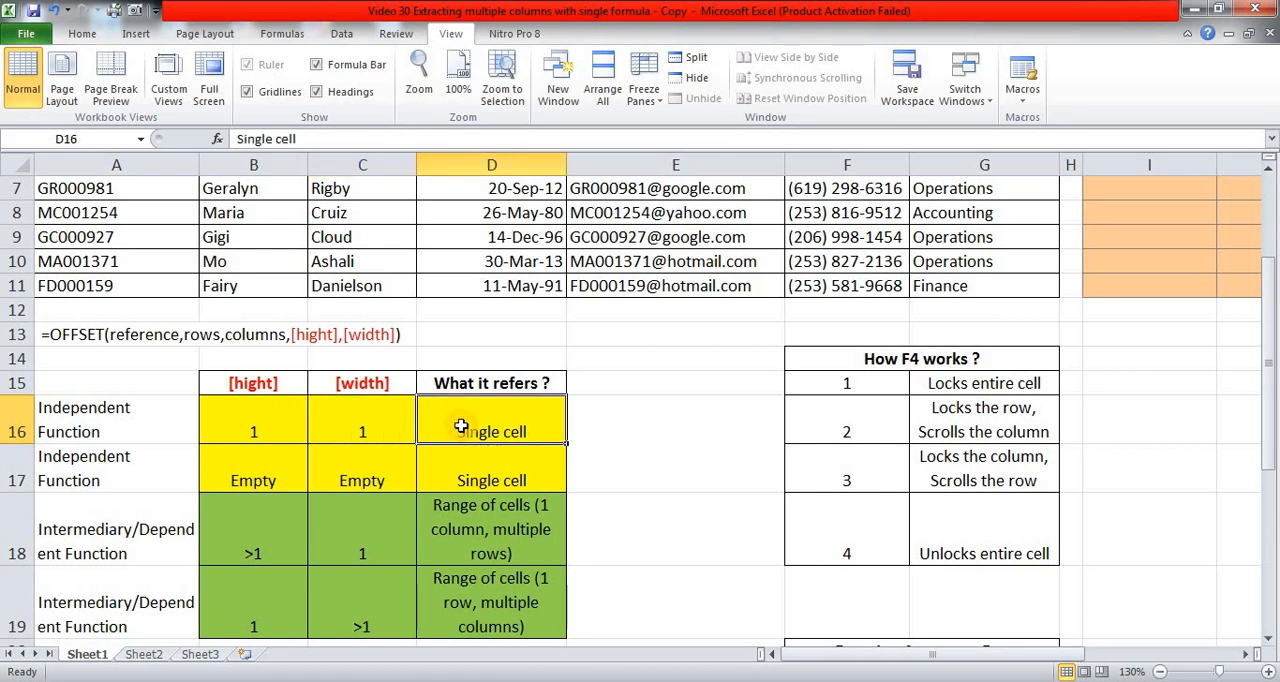
click(237, 465)
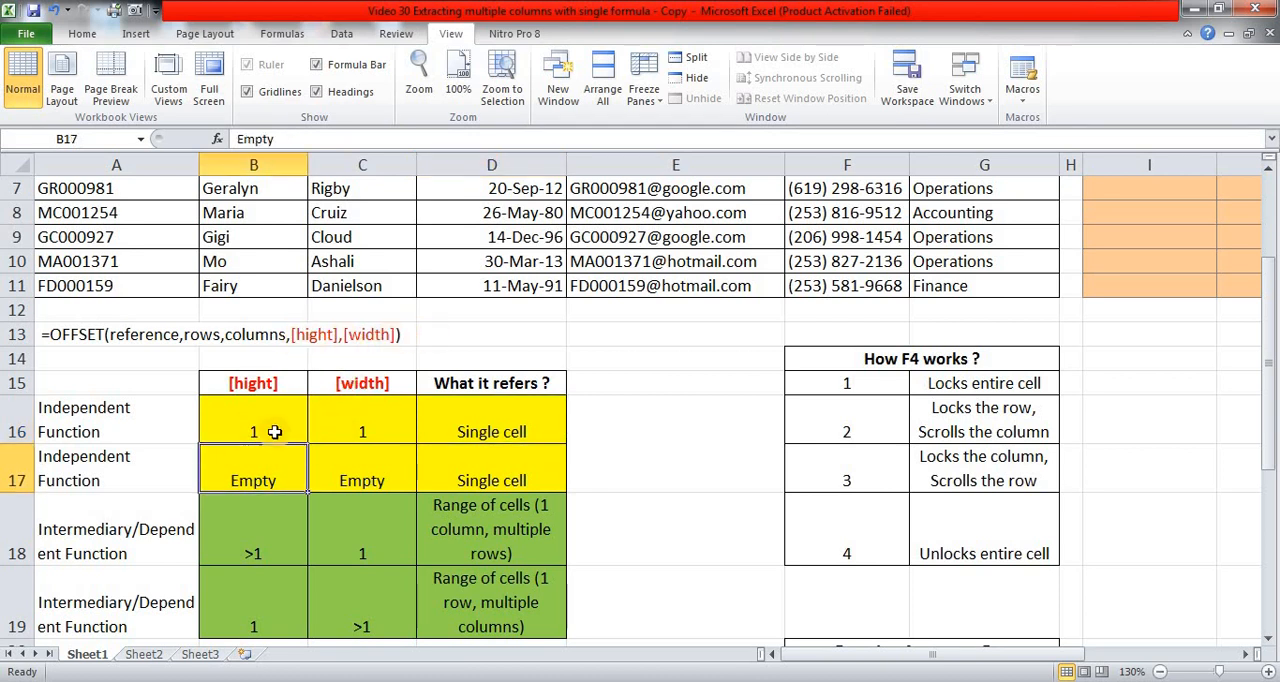
click(534, 465)
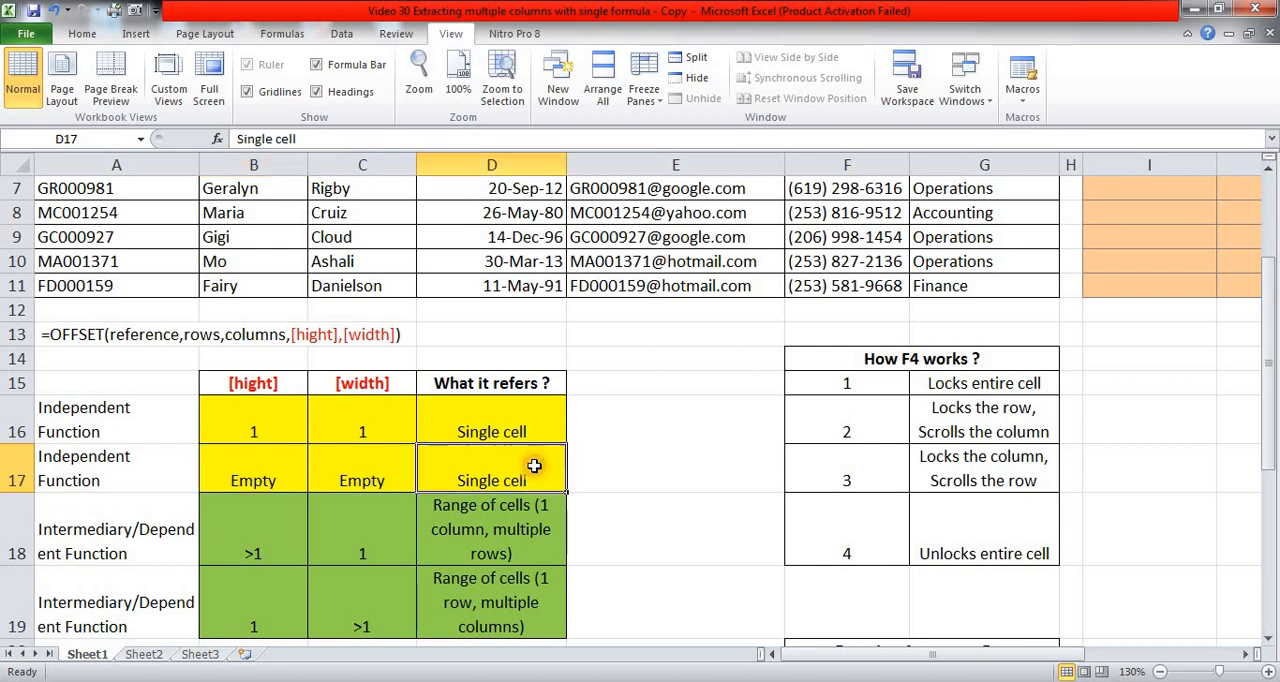
drag(252, 422, 499, 459)
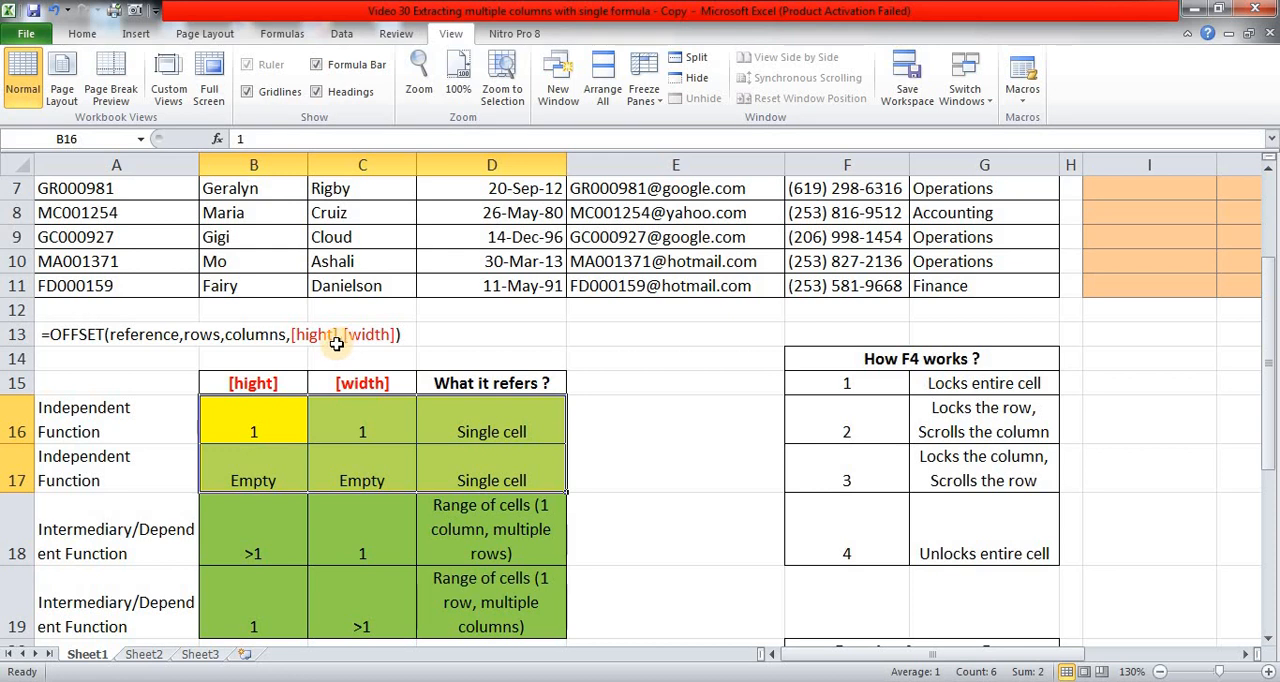
Examine the Intermediary/Dependent Function cases in rows 18 and 19 of the OFFSET table and compare them with the Independent Function cases.
scroll(336, 343, down, 1)
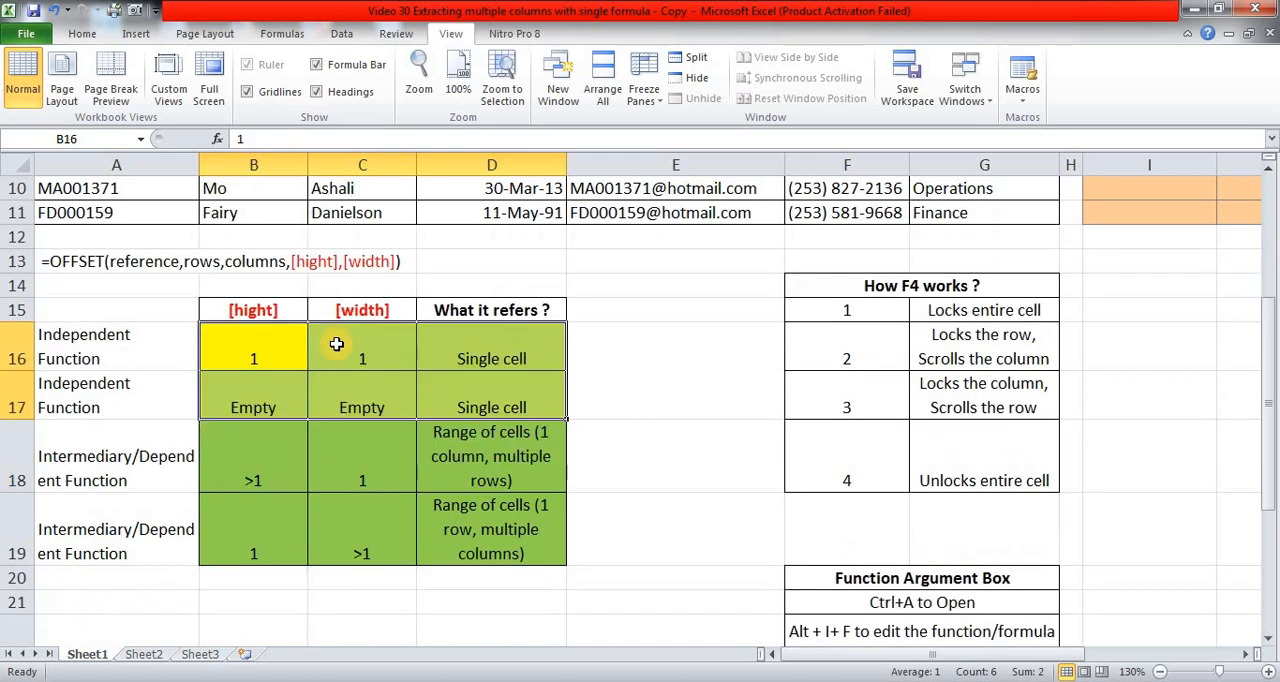
click(253, 462)
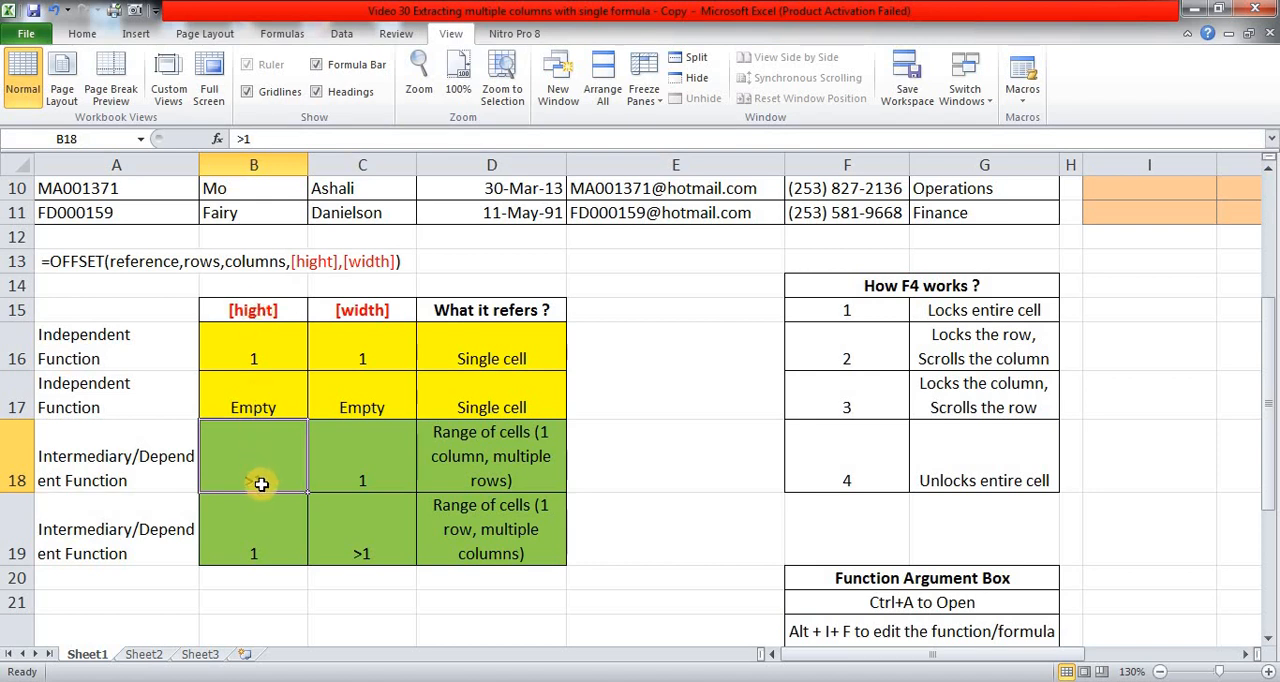
click(376, 470)
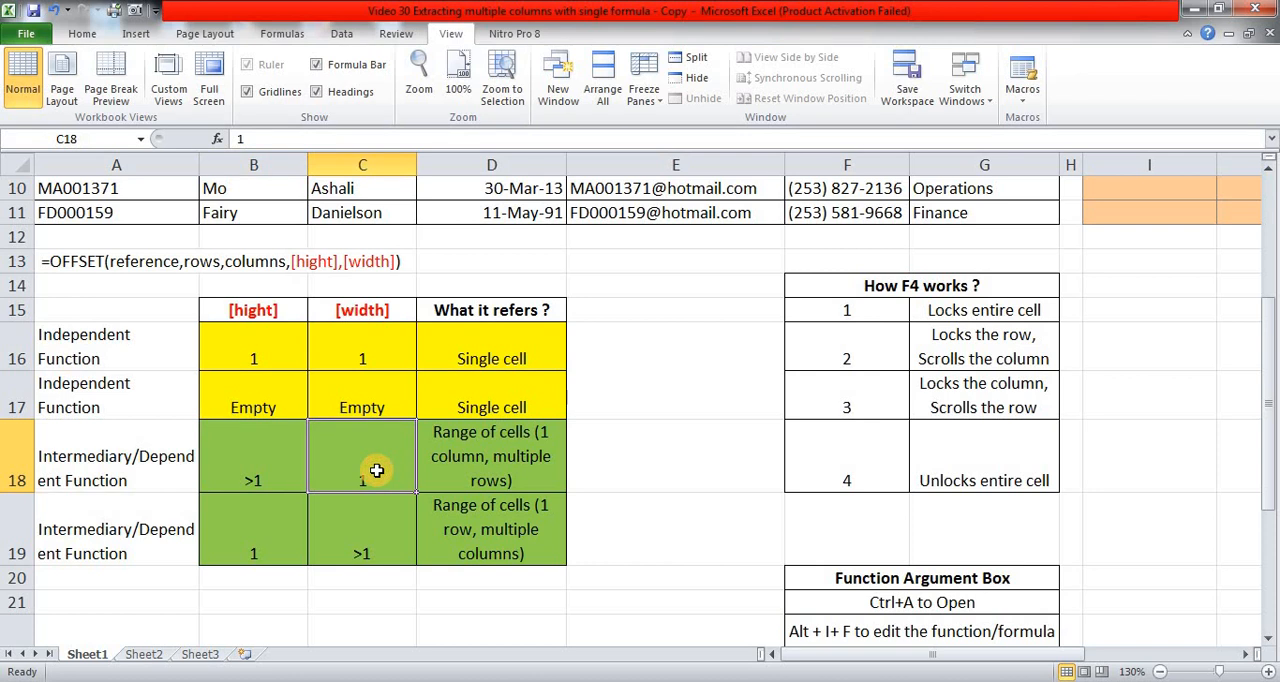
click(493, 455)
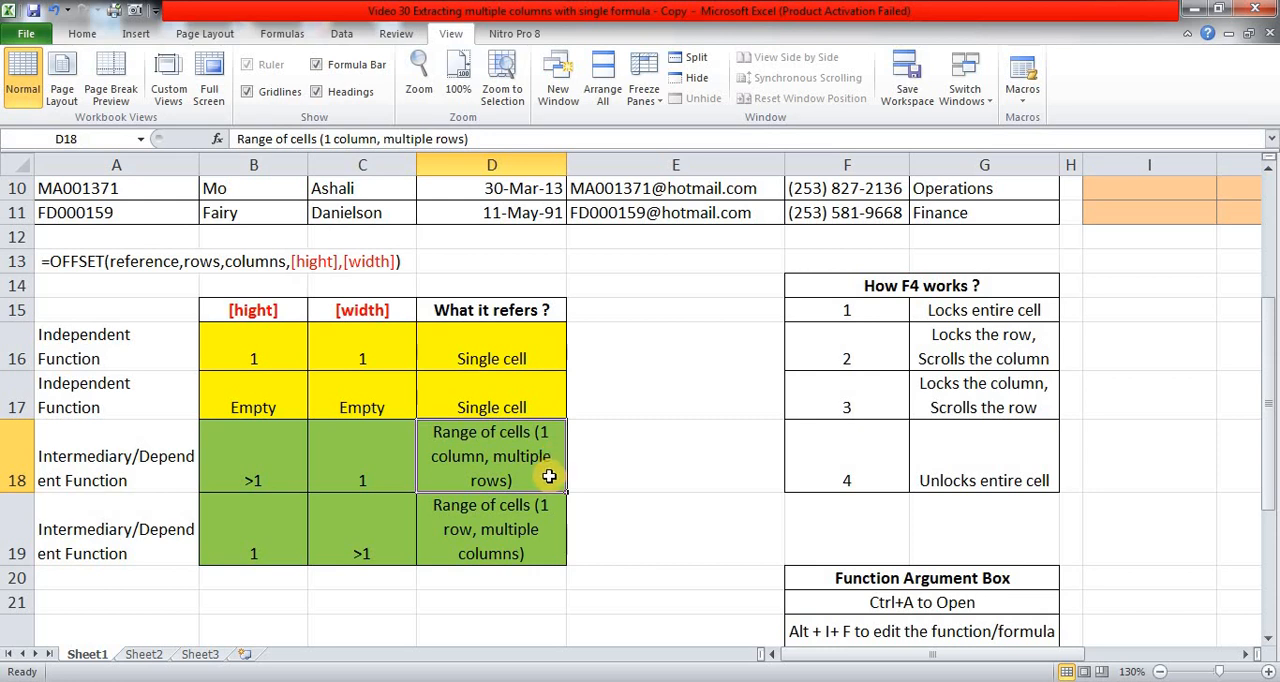
click(274, 530)
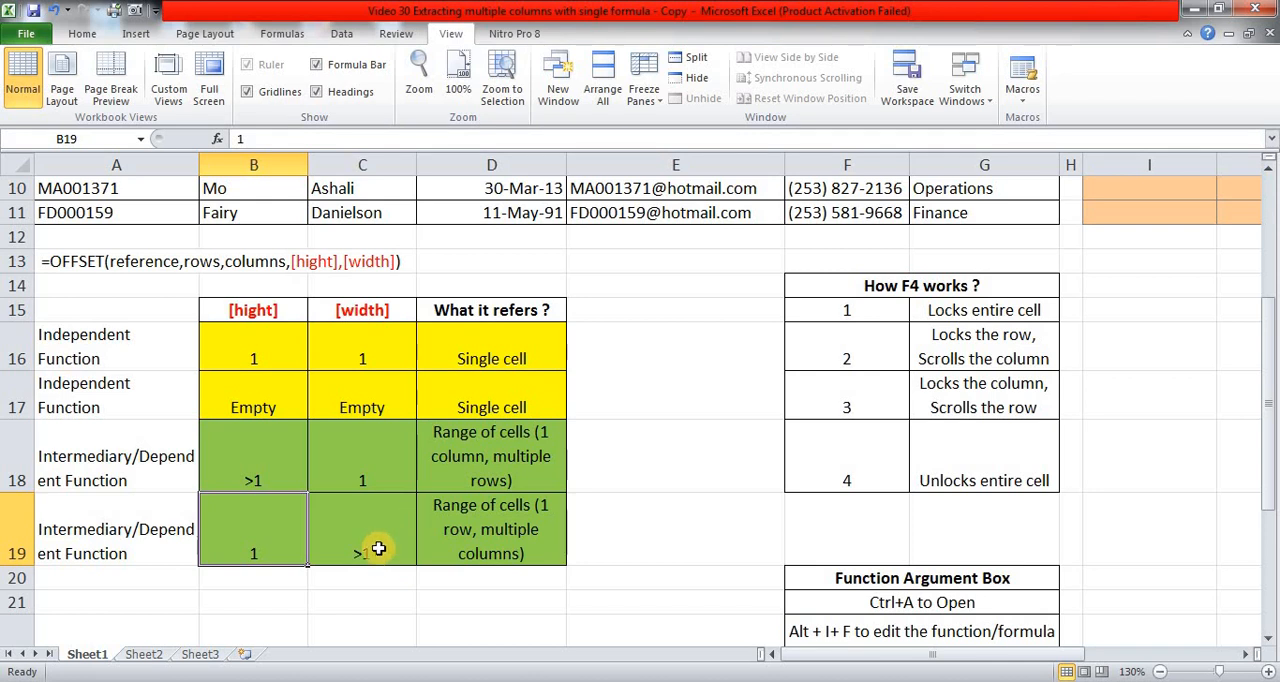
click(377, 547)
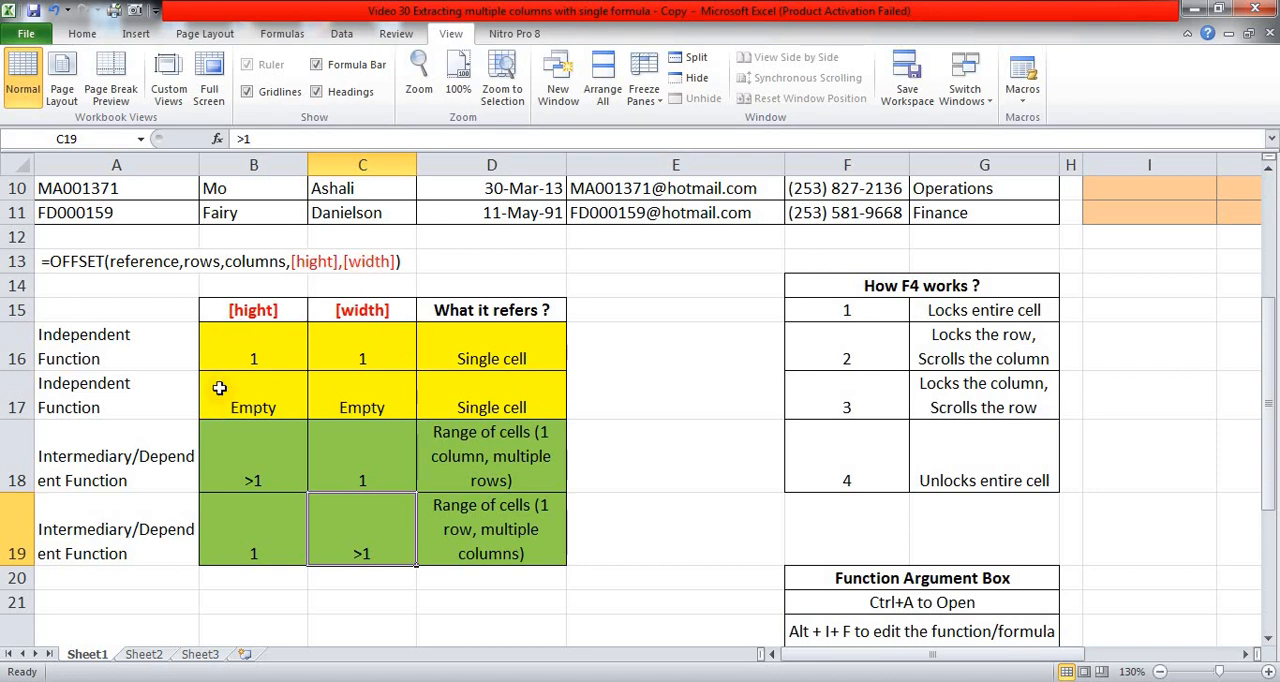
drag(240, 345, 466, 364)
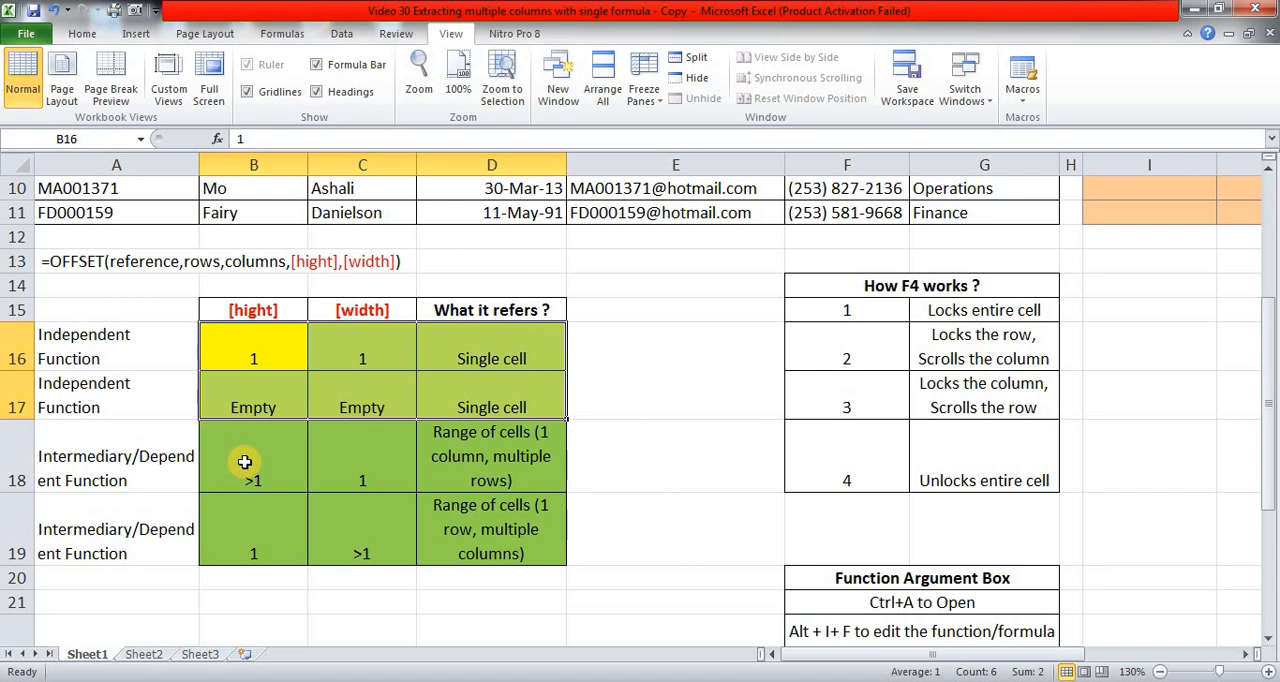
drag(244, 461, 480, 545)
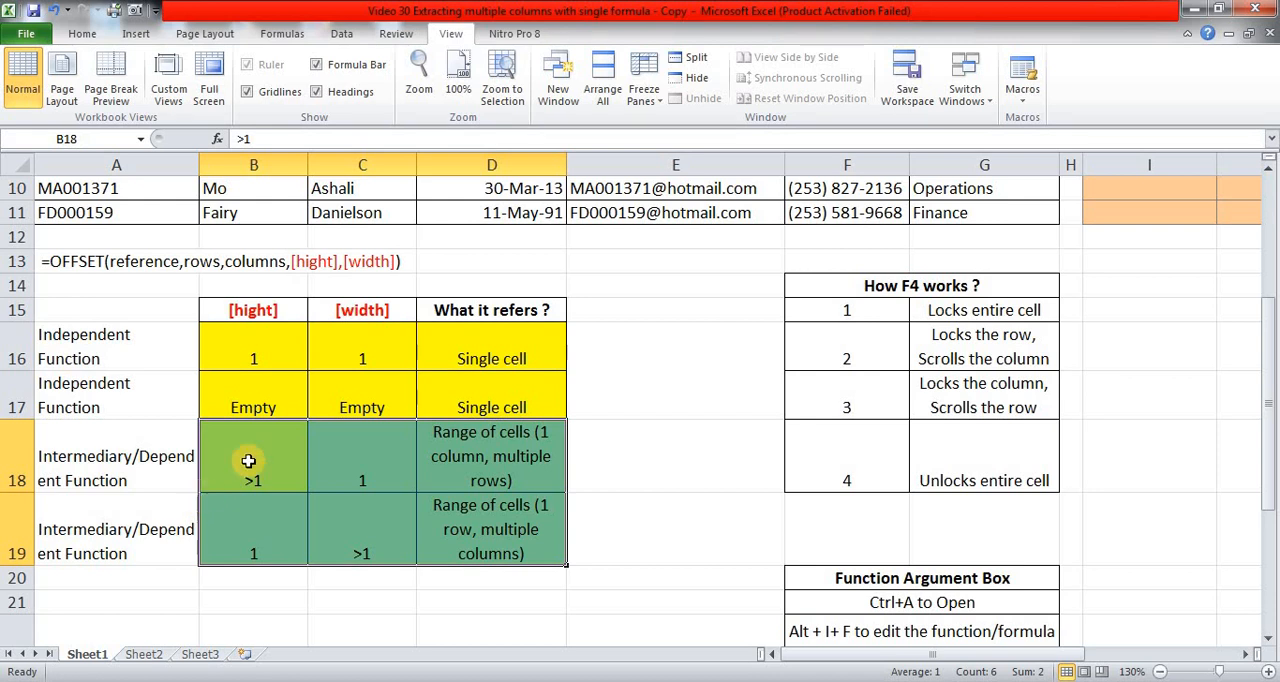
drag(241, 358, 493, 414)
Look across row 2 of the extraction table, from the First column to Start Date and back.
scroll(493, 414, up, 3)
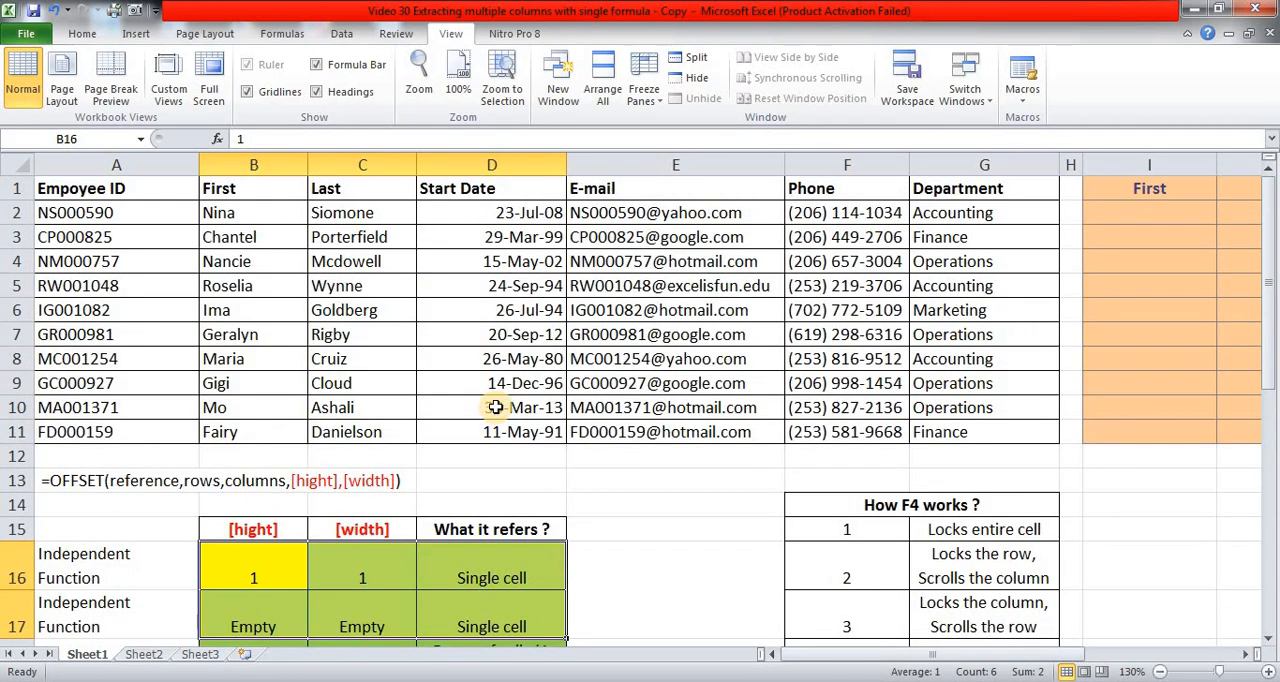
click(1165, 214)
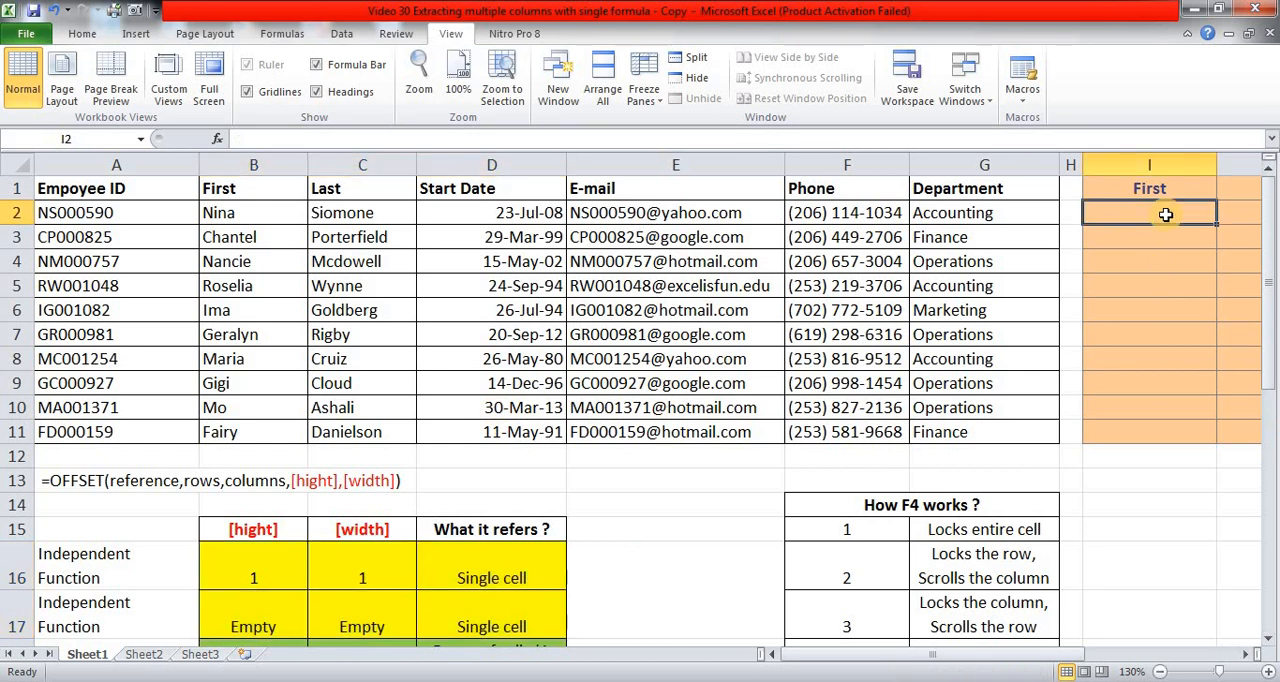
key(Right)
key(Right)
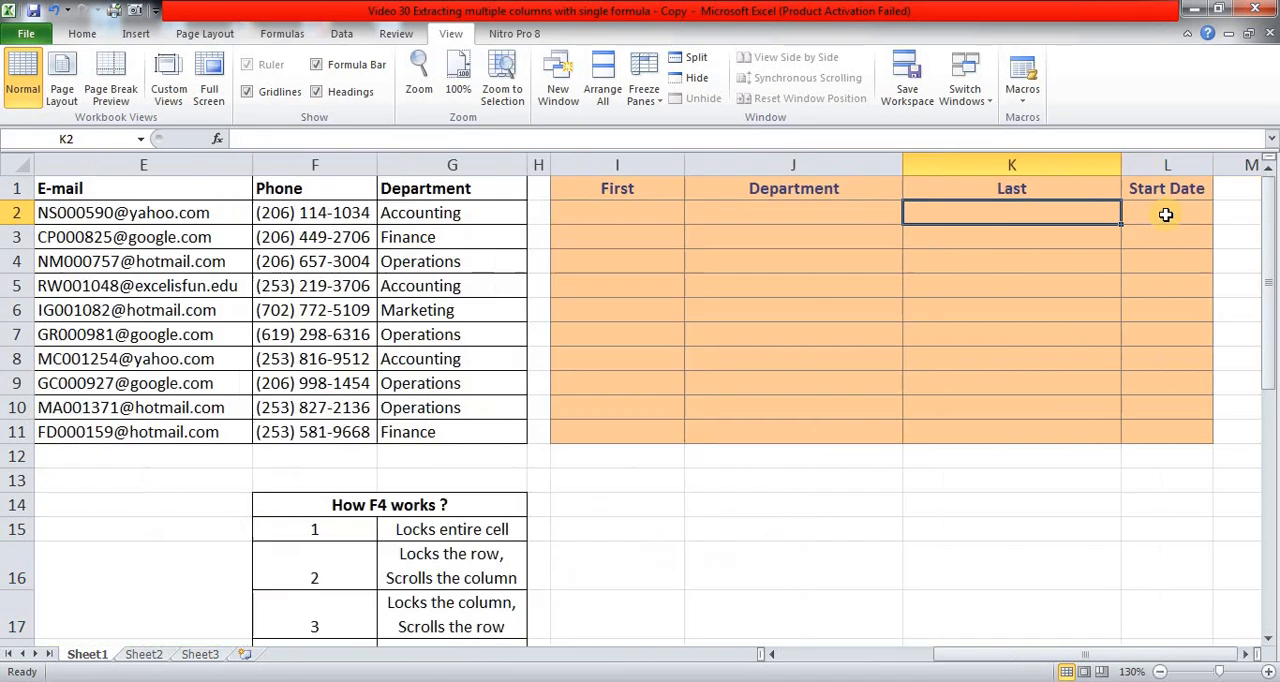
key(Right)
key(Left)
key(Left)
key(Left)
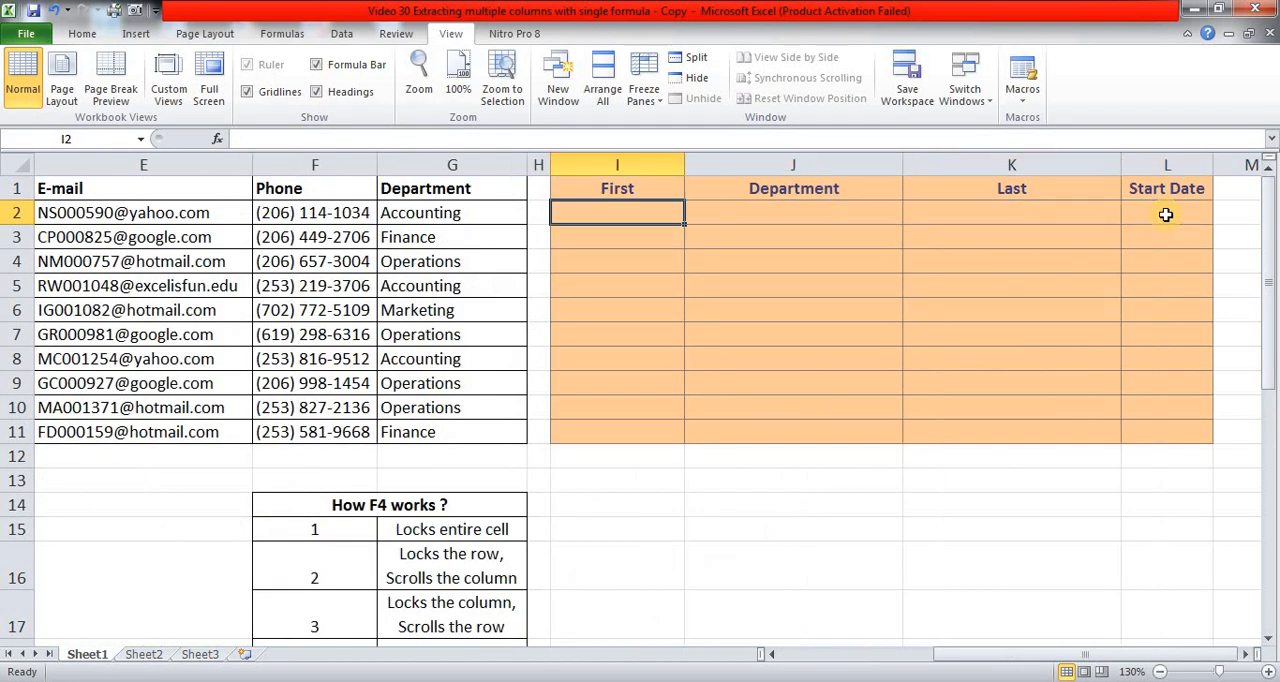
Read the Function Argument Box notes in rows 20 to 22 on opening and editing a function's arguments.
click(713, 486)
scroll(714, 486, down, 2)
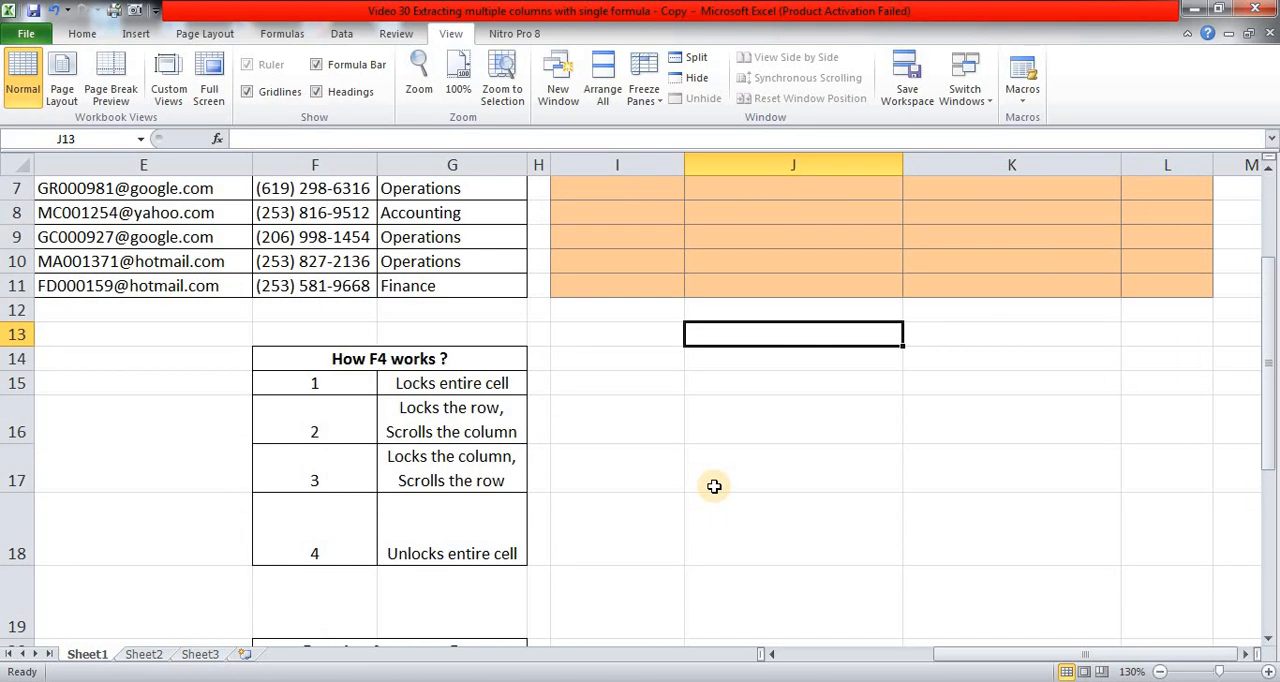
scroll(714, 486, down, 3)
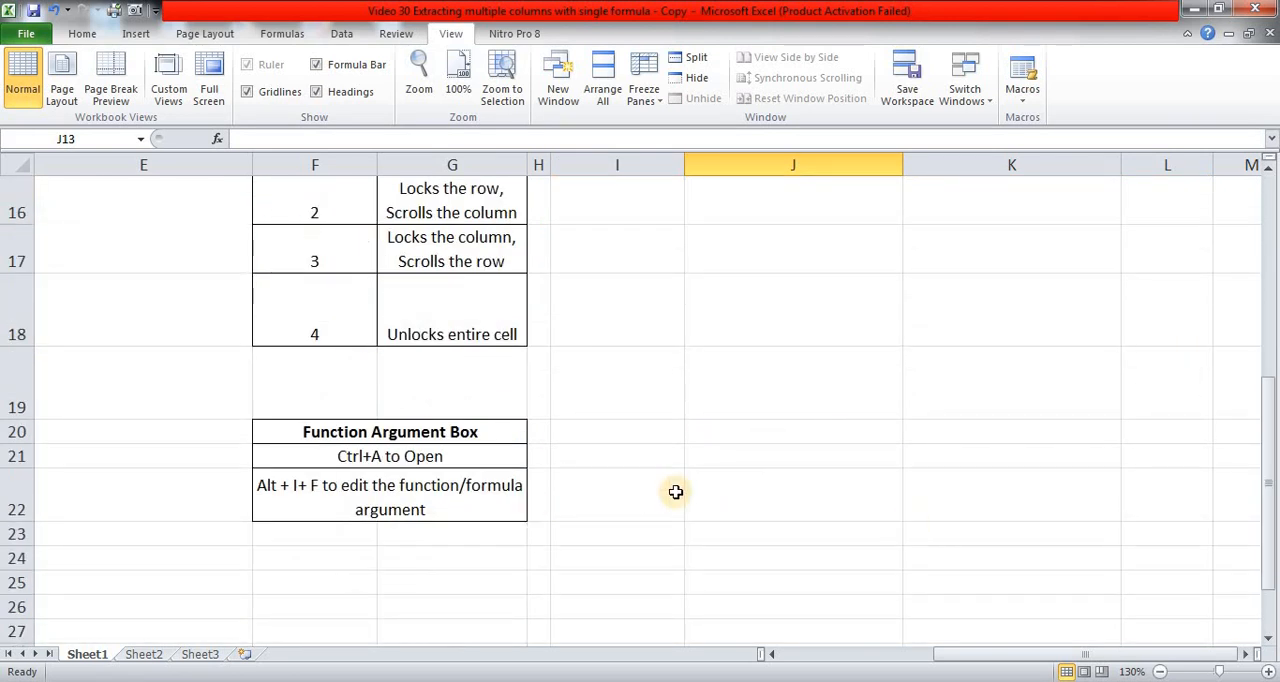
click(396, 434)
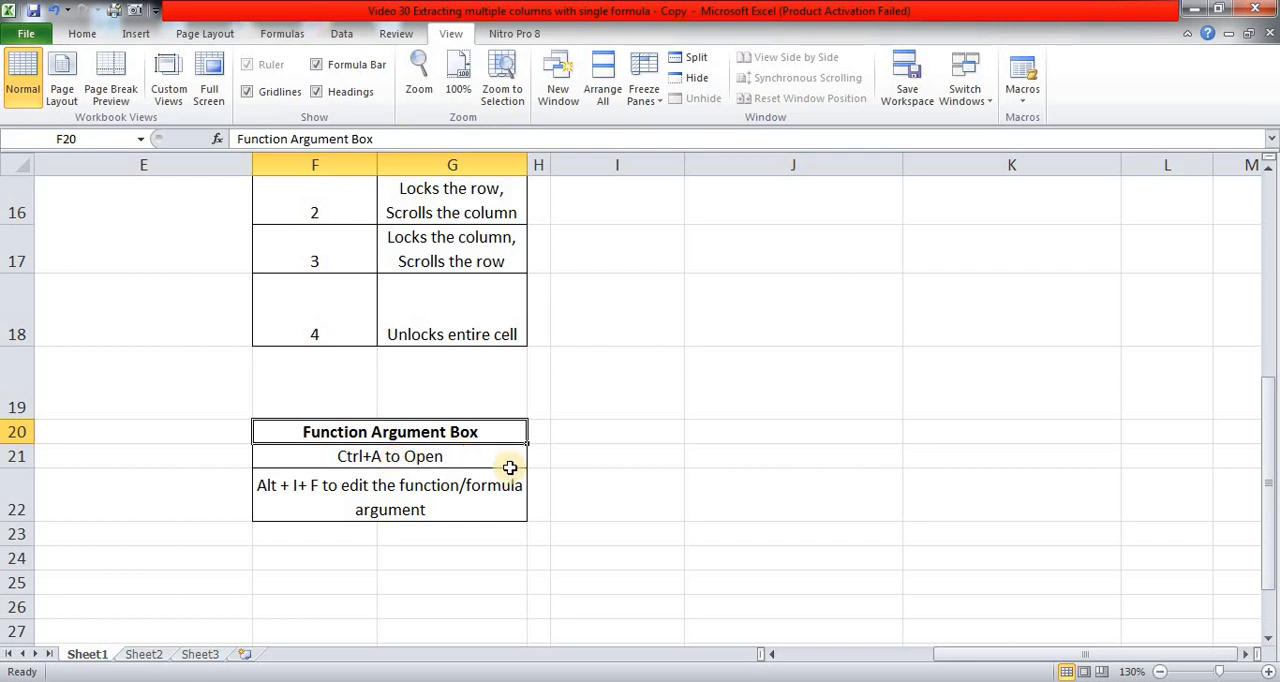
scroll(497, 455, up, 4)
scroll(497, 455, down, 5)
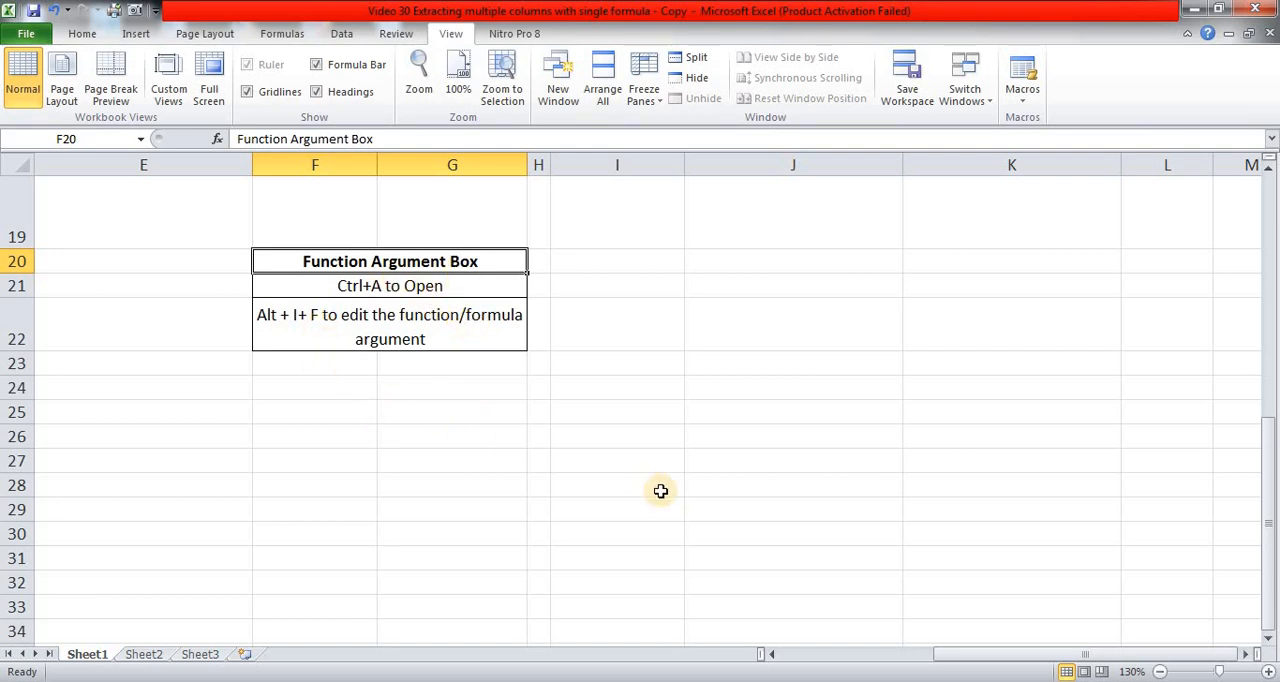
scroll(662, 491, up, 6)
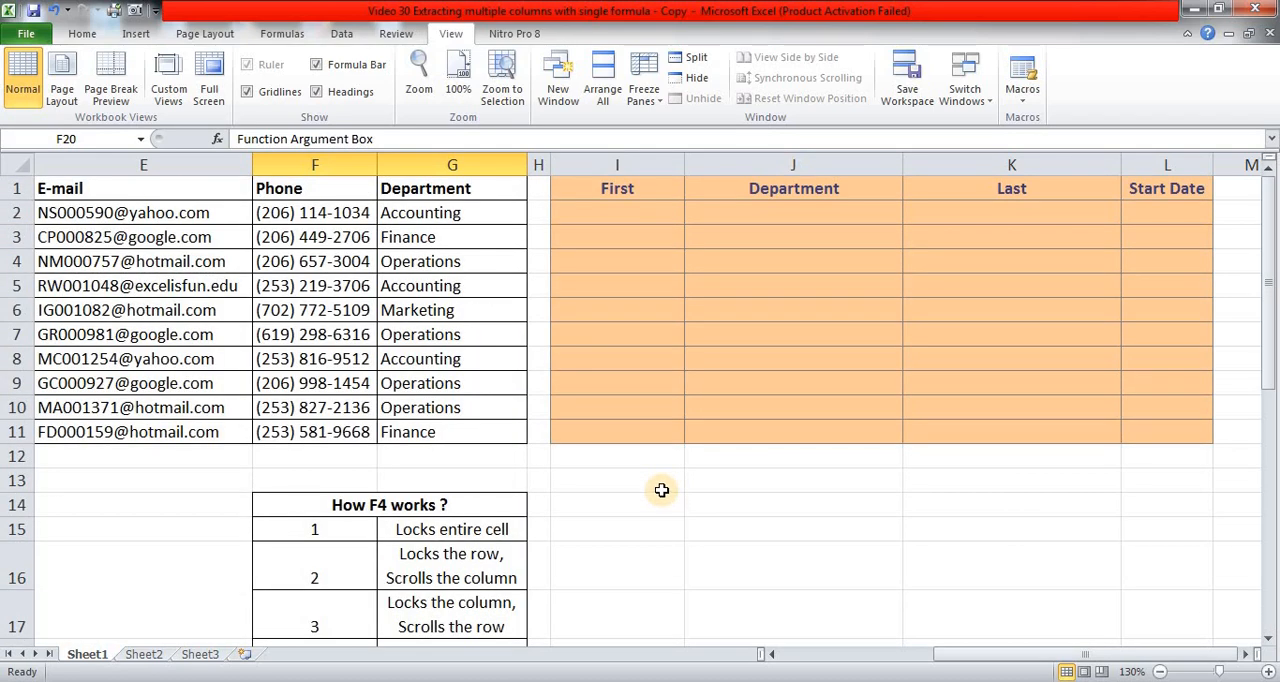
Start an OFFSET formula in I2 through its function arguments dialog, with the absolute cell $A$1 as the reference.
click(649, 208)
text(=of)
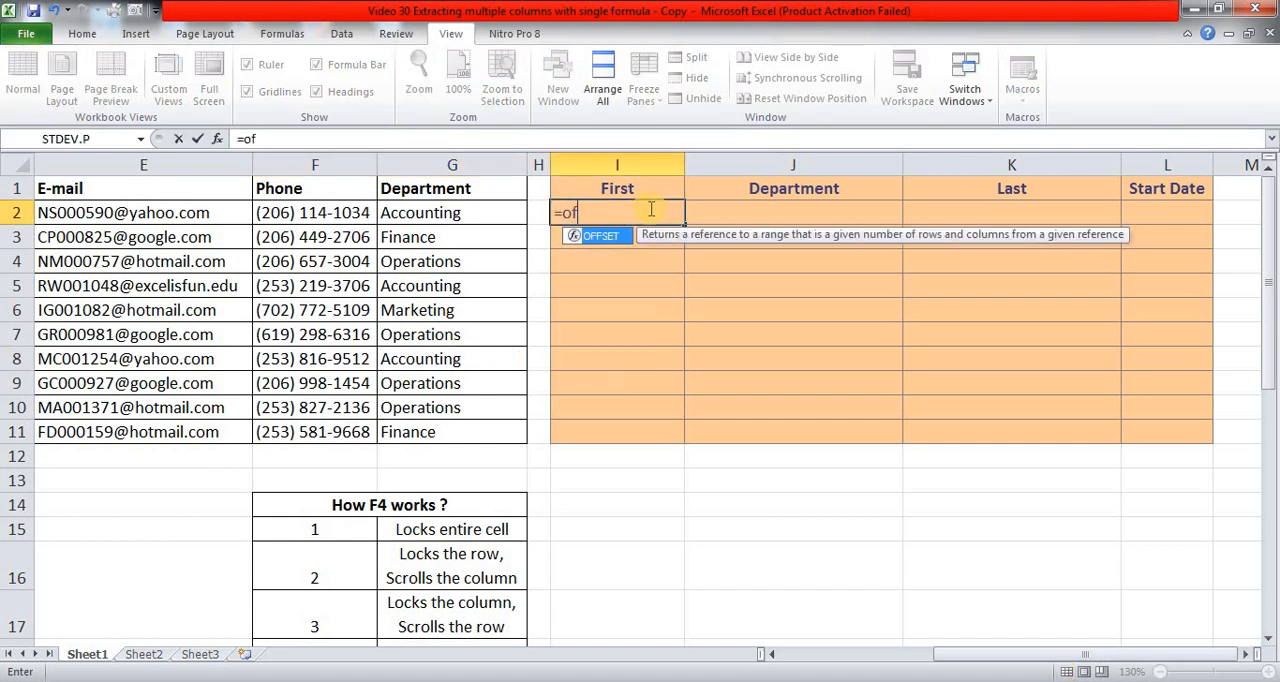
text(f)
key(Tab)
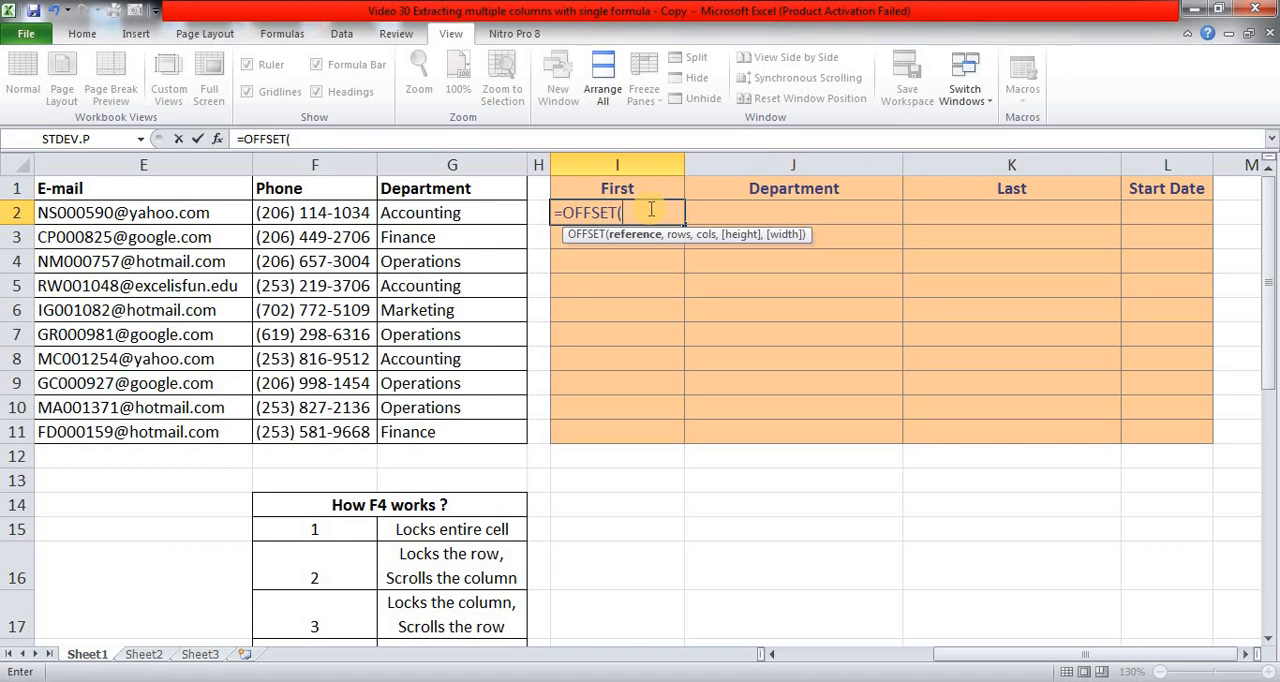
key(ctrl+a)
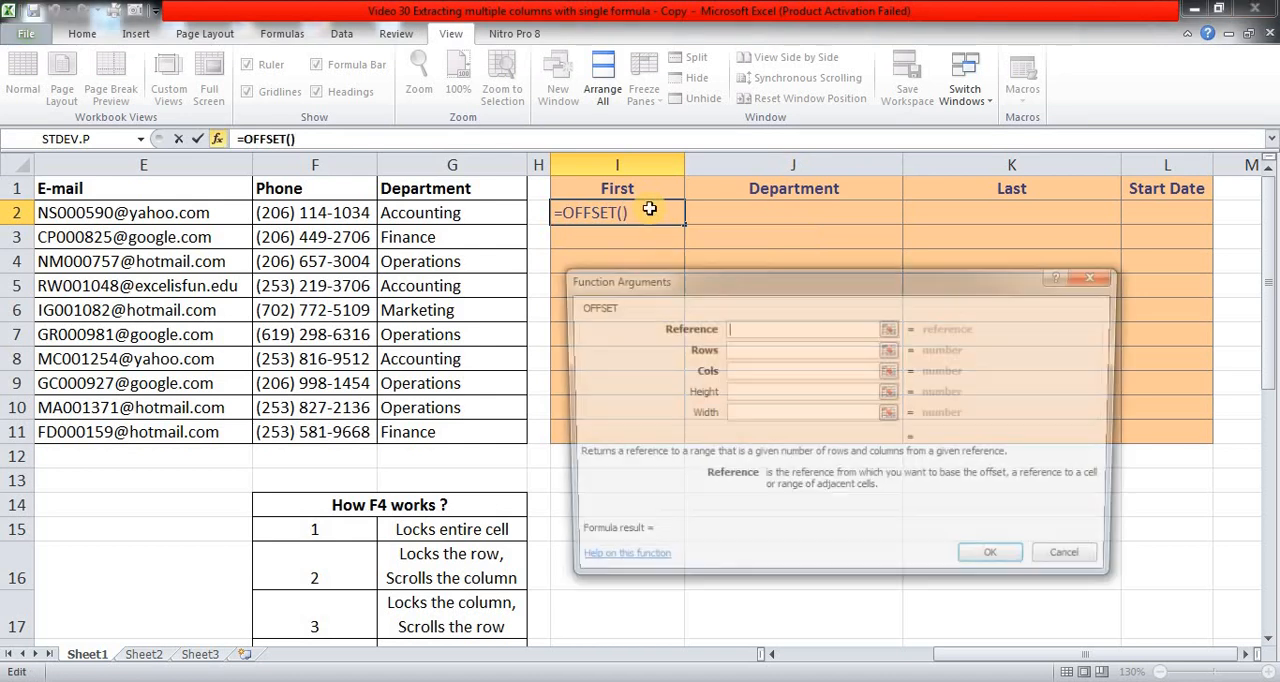
drag(825, 275, 863, 206)
drag(1118, 657, 950, 664)
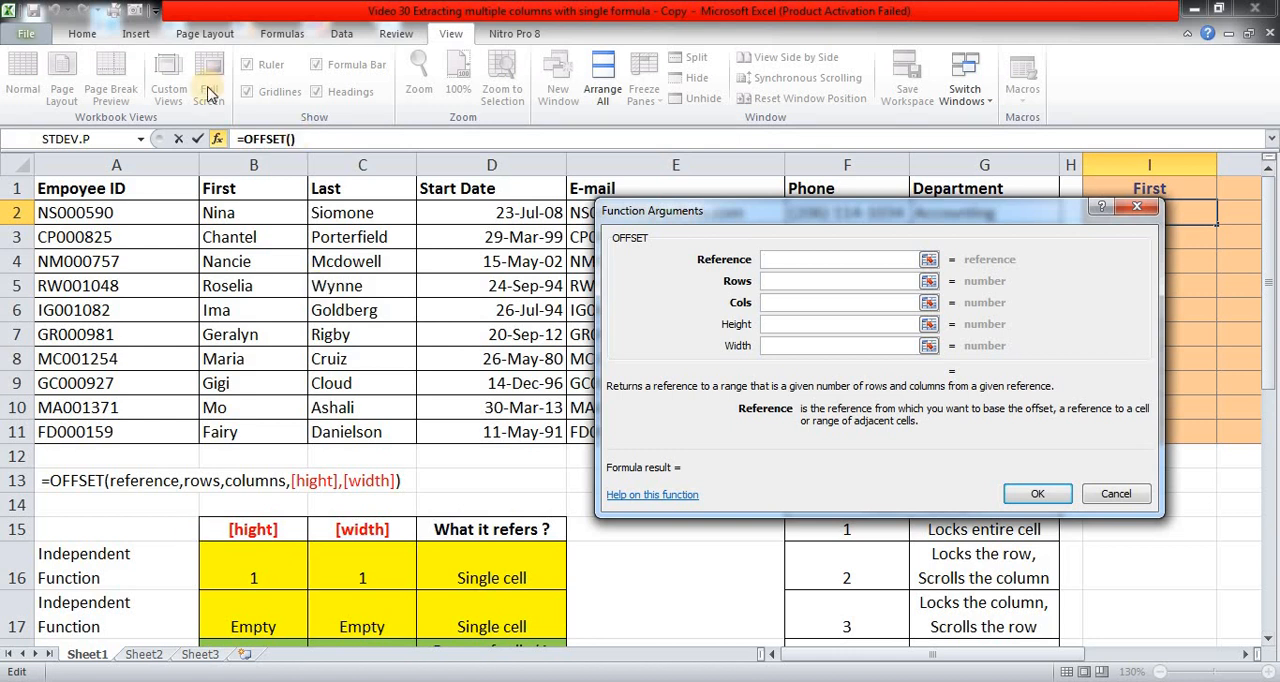
click(149, 187)
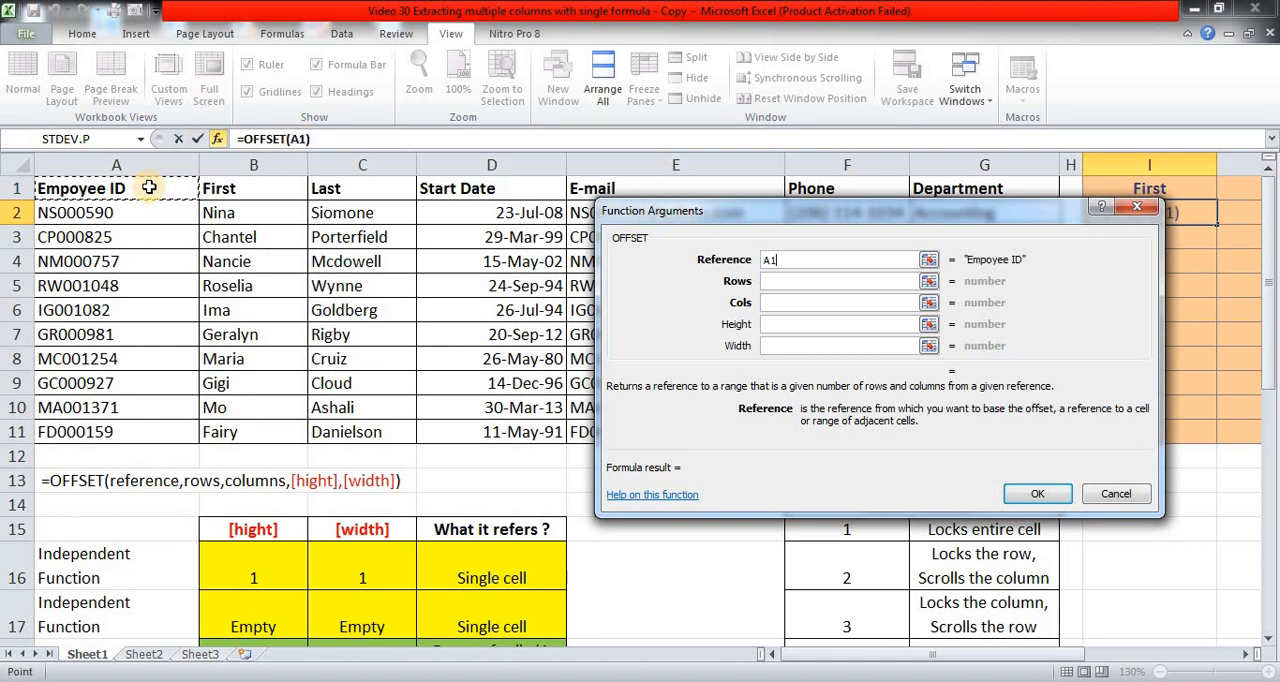
key(F4)
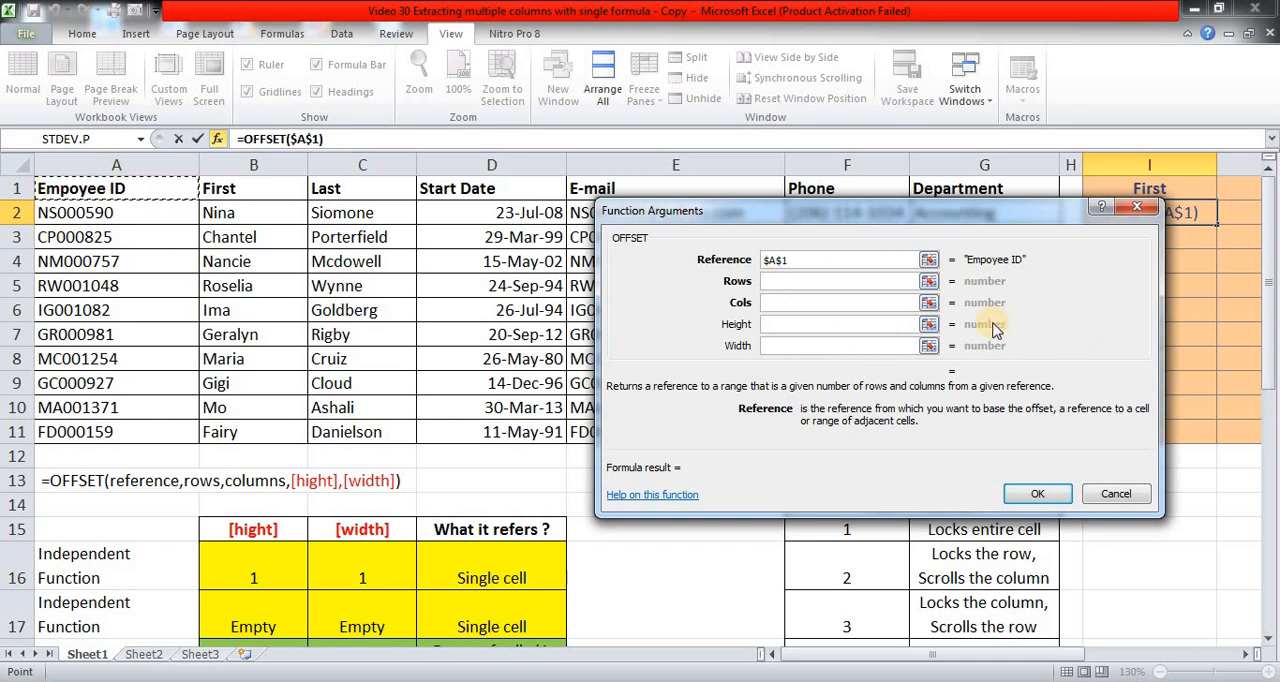
Set the OFFSET rows and columns arguments in I2 to 1 each and enter the formula.
key(Tab)
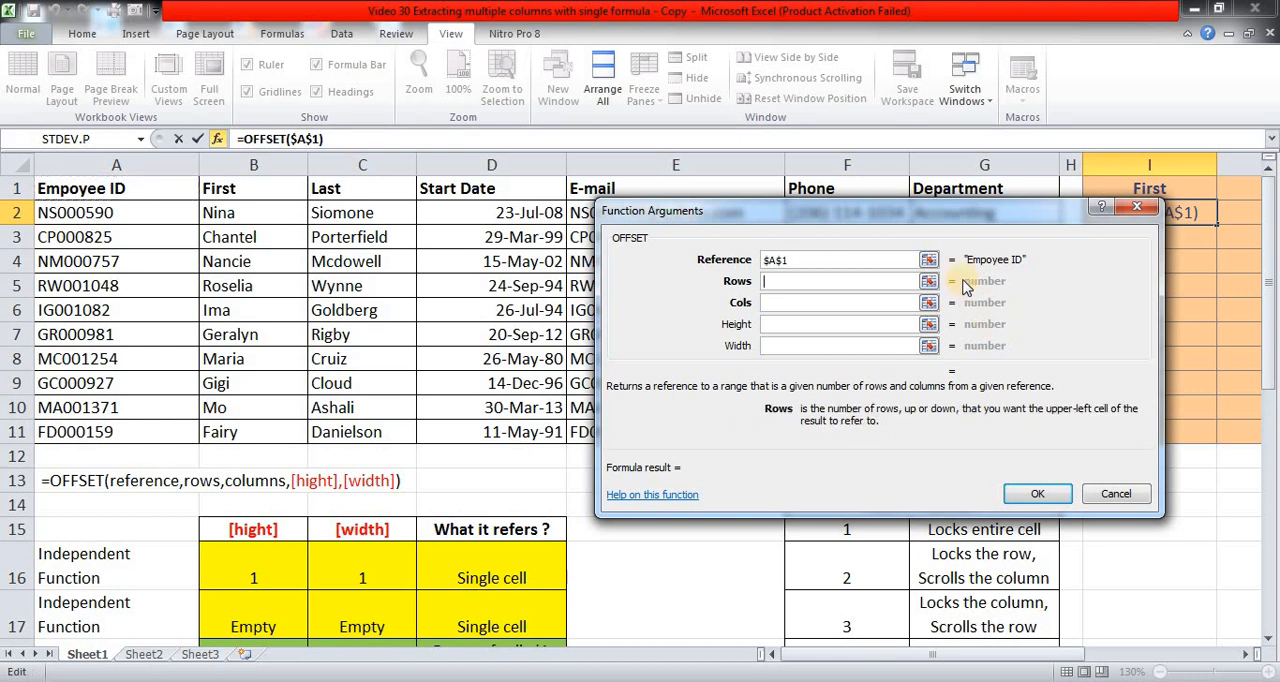
drag(927, 212, 927, 286)
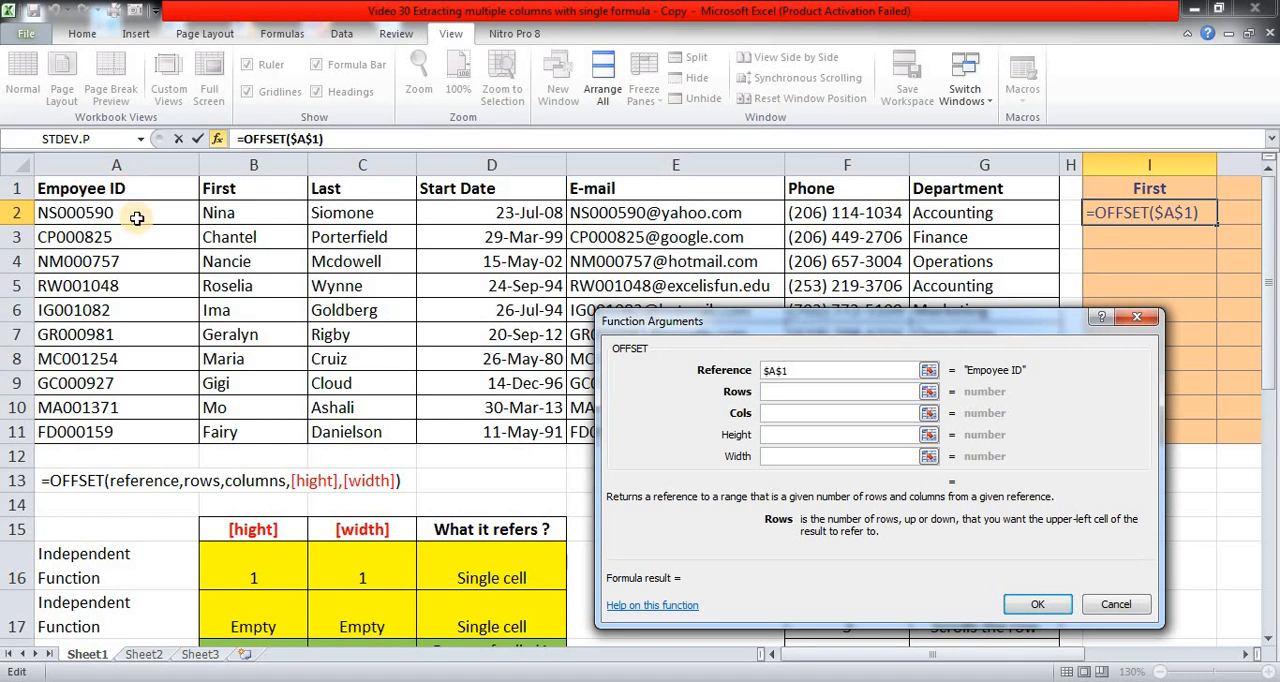
text(1)
key(Tab)
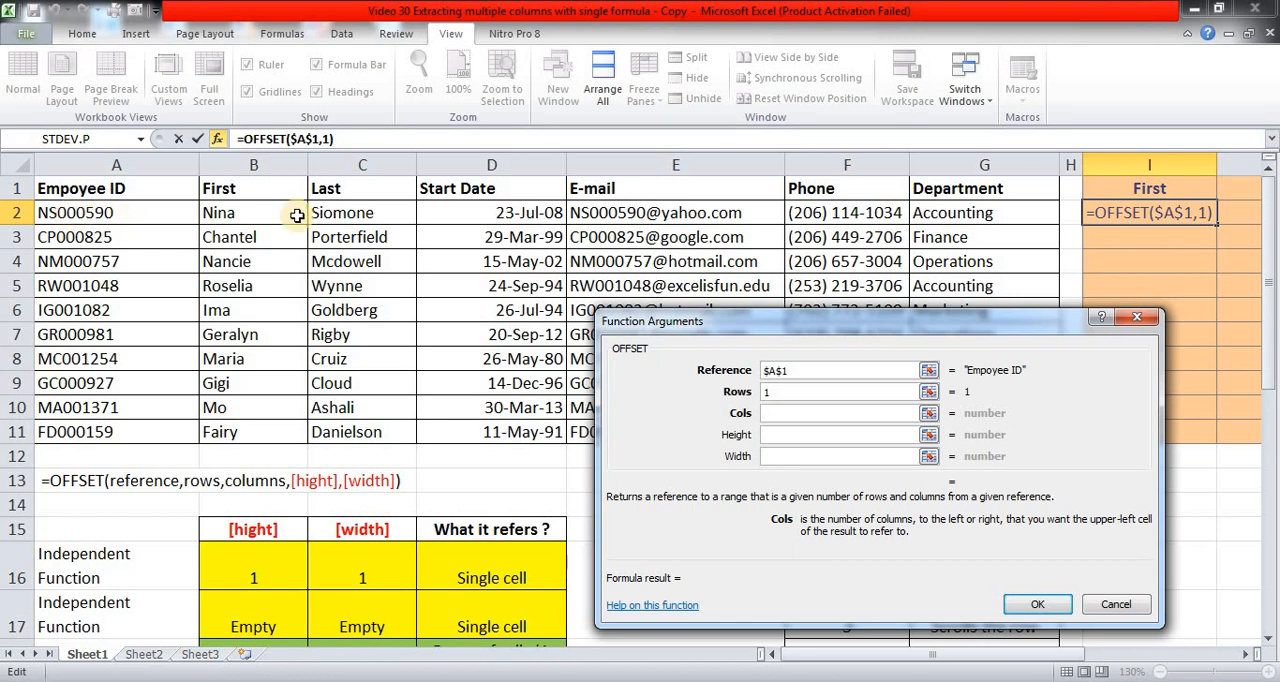
text(1)
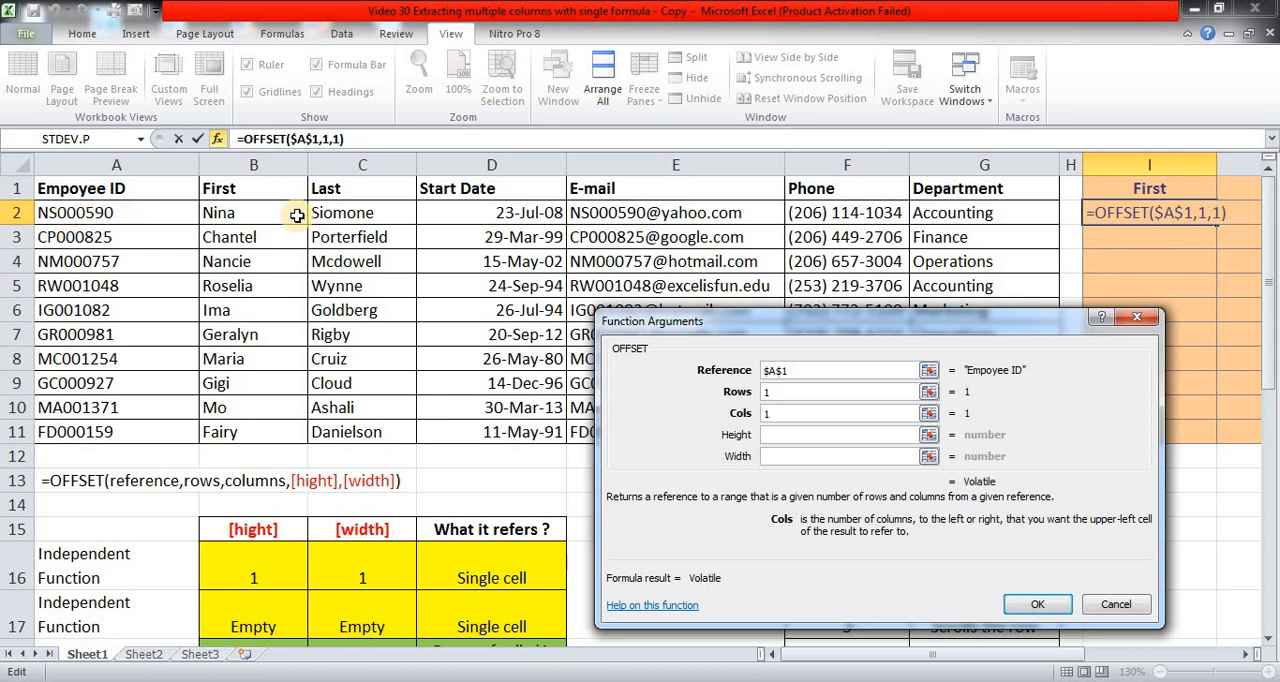
click(1052, 604)
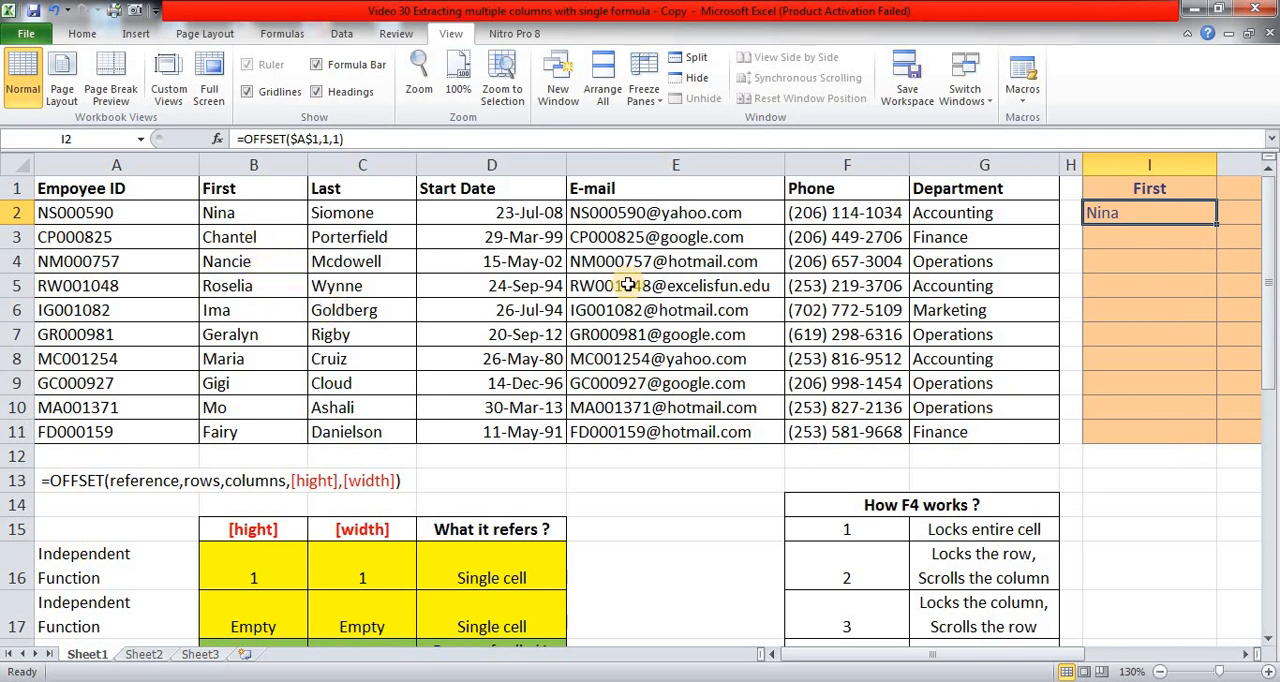
Replace the rows argument of the OFFSET formula in I2 with ROW().
key(F2)
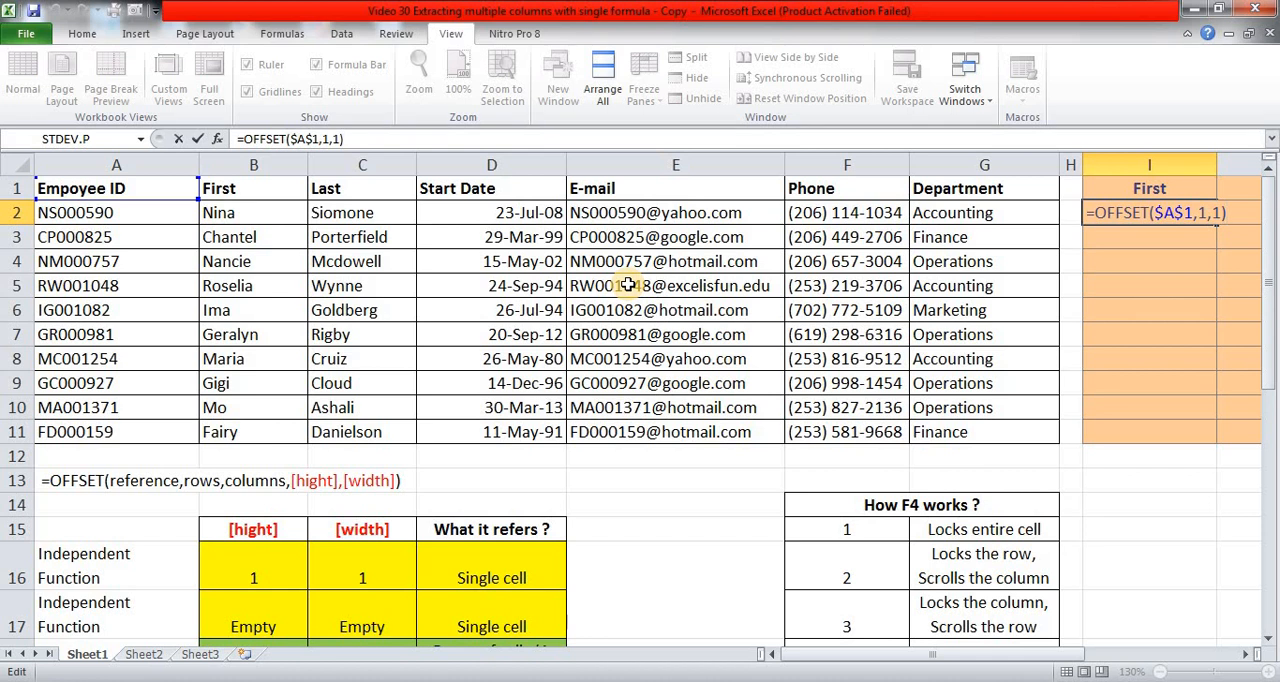
key(ctrl+Return)
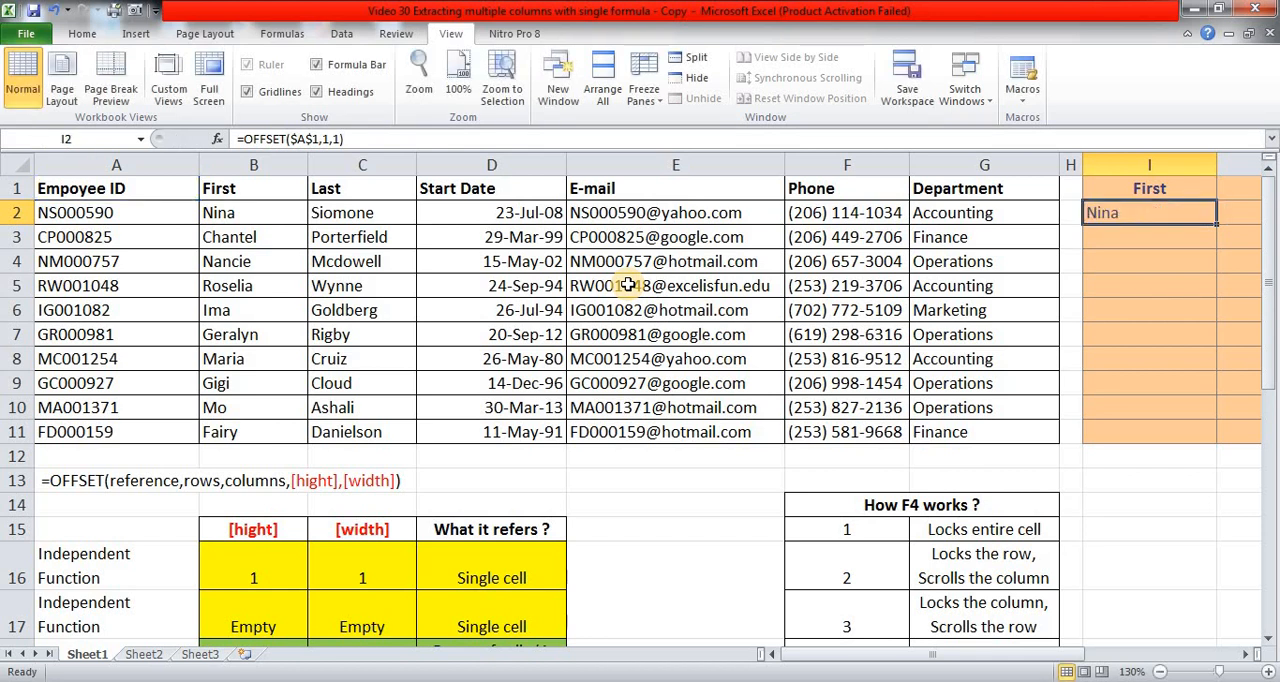
key(alt)
key(i)
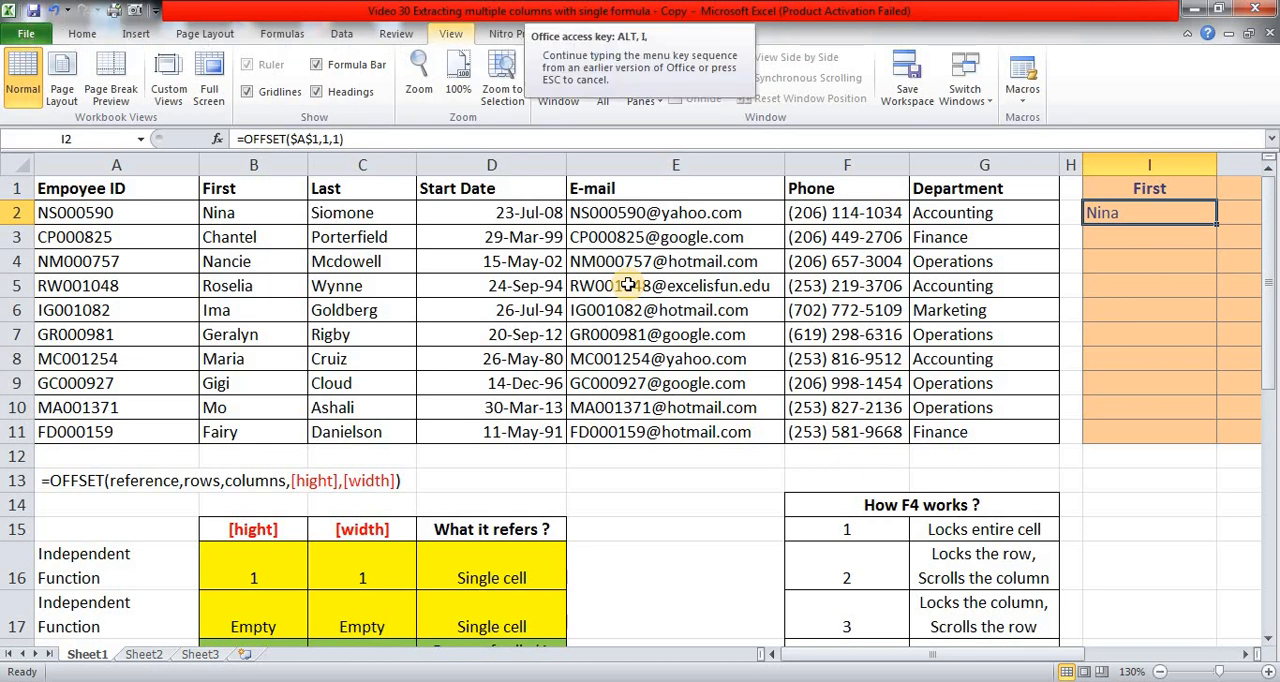
key(f)
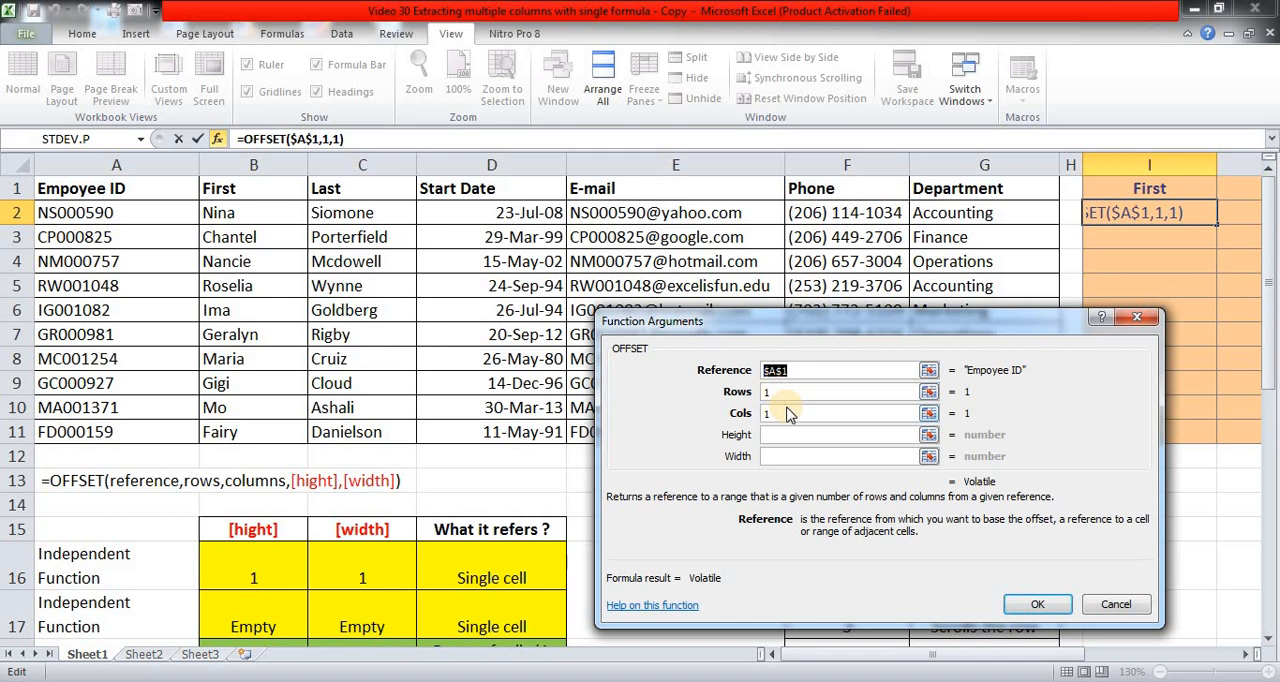
key(Tab)
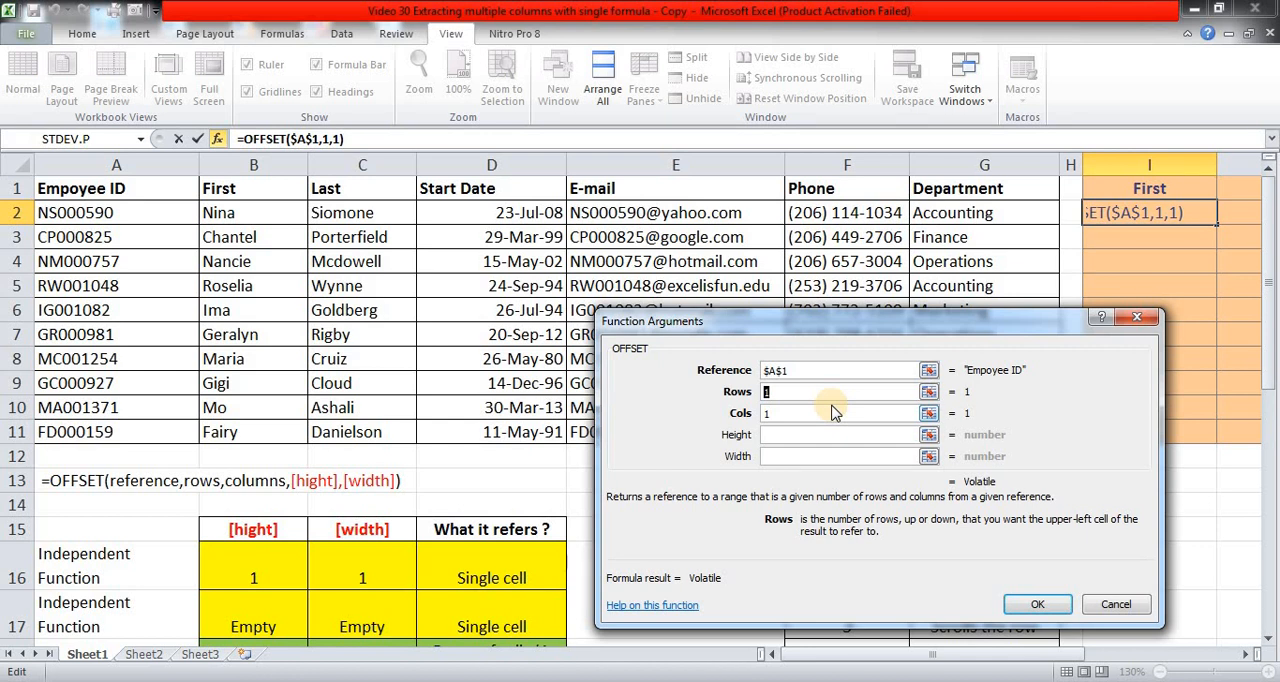
text(ro)
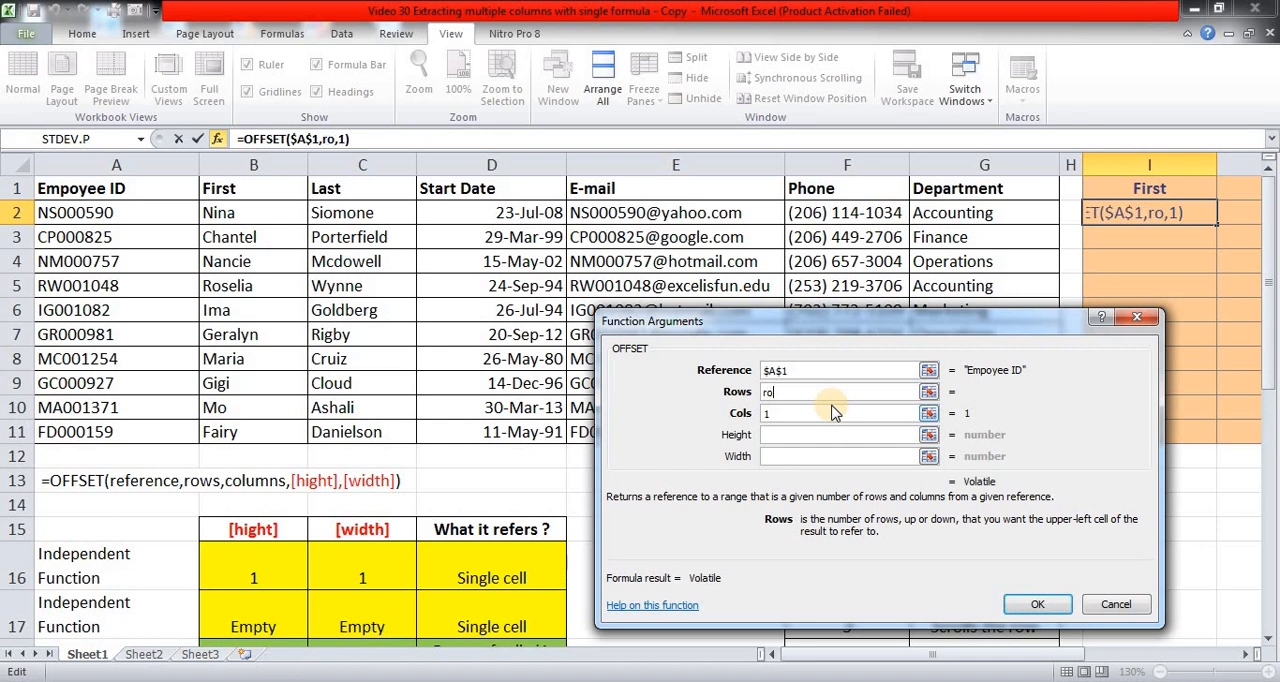
text(w())
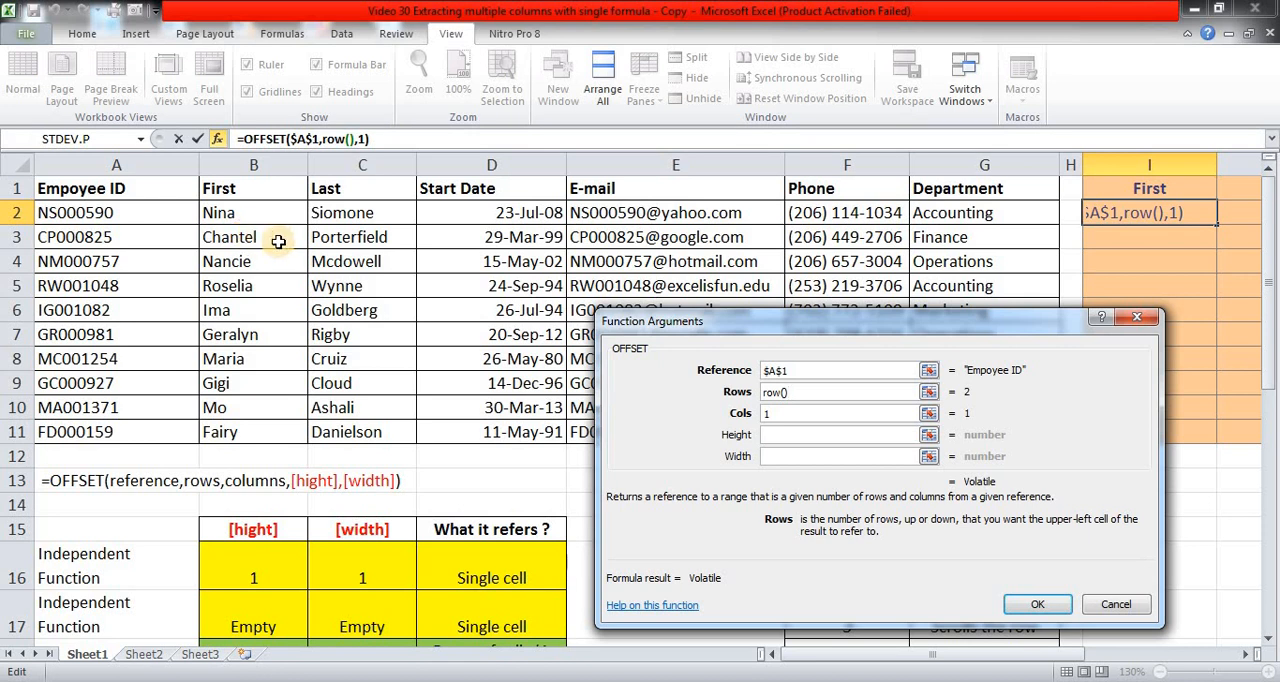
click(1036, 604)
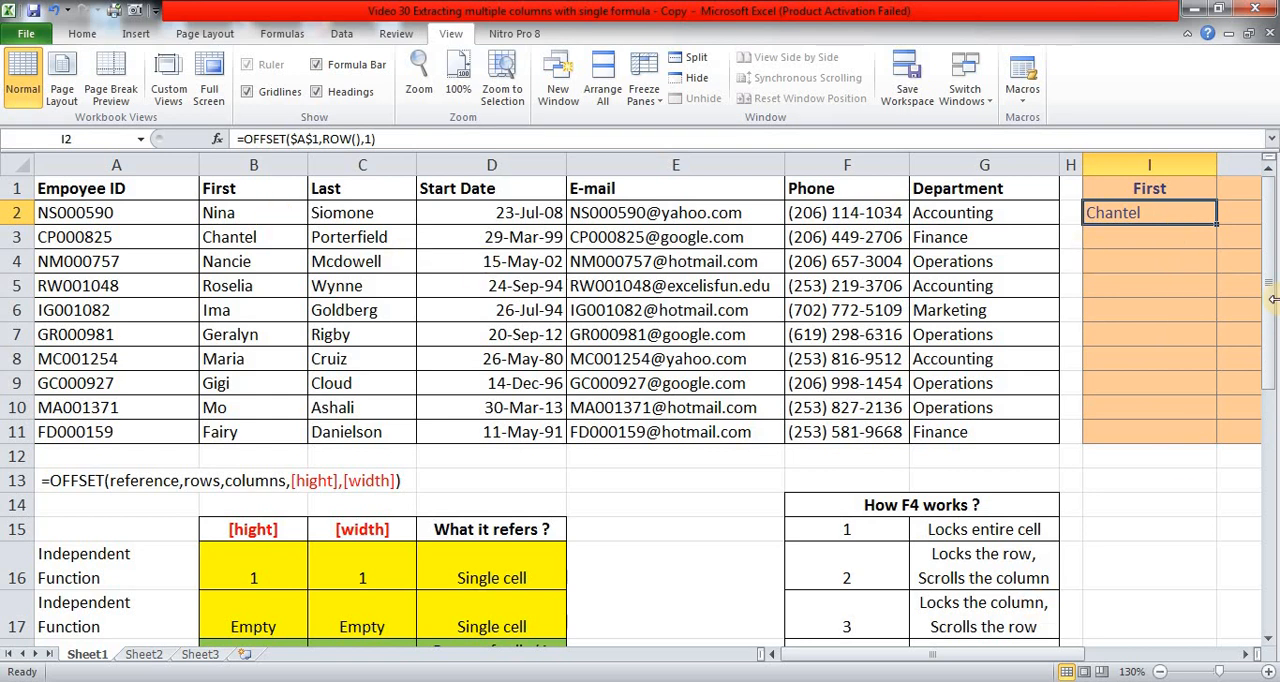
Subtract 1 in the rows argument of I2's OFFSET formula so it reads ROW()-1.
key(F2)
key(shift+F3)
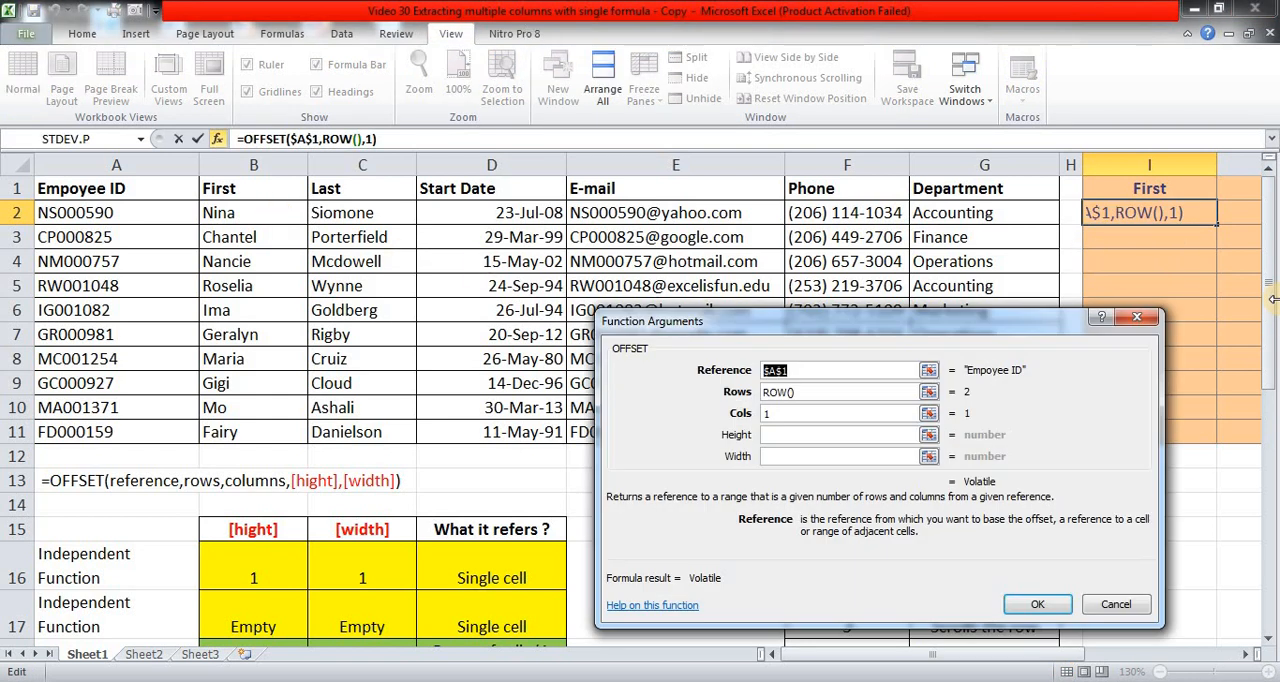
click(826, 394)
text(-1)
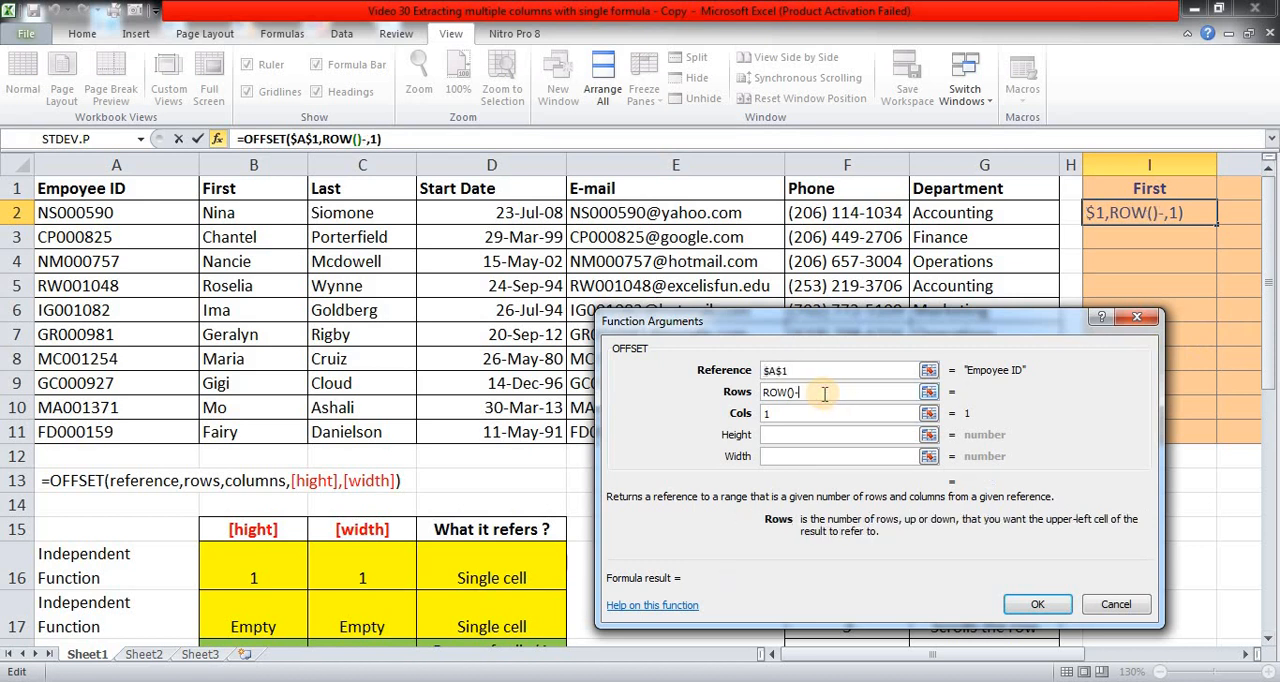
click(1036, 602)
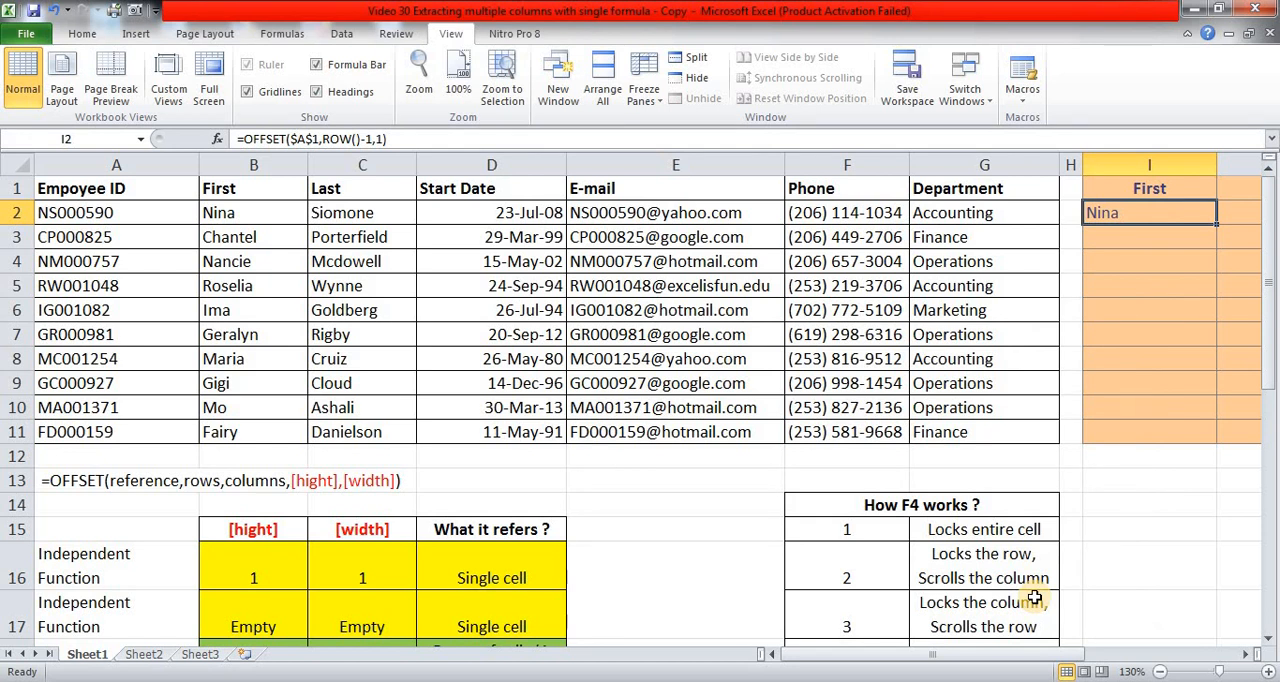
Copy the OFFSET formula from I2 down to I3:I11 and check the cells.
key(ctrl+c)
key(Down)
key(shift+Down)
key(shift+Down)
key(shift+Down)
key(shift+Down)
key(shift+Down)
key(shift+Down)
key(shift+Down)
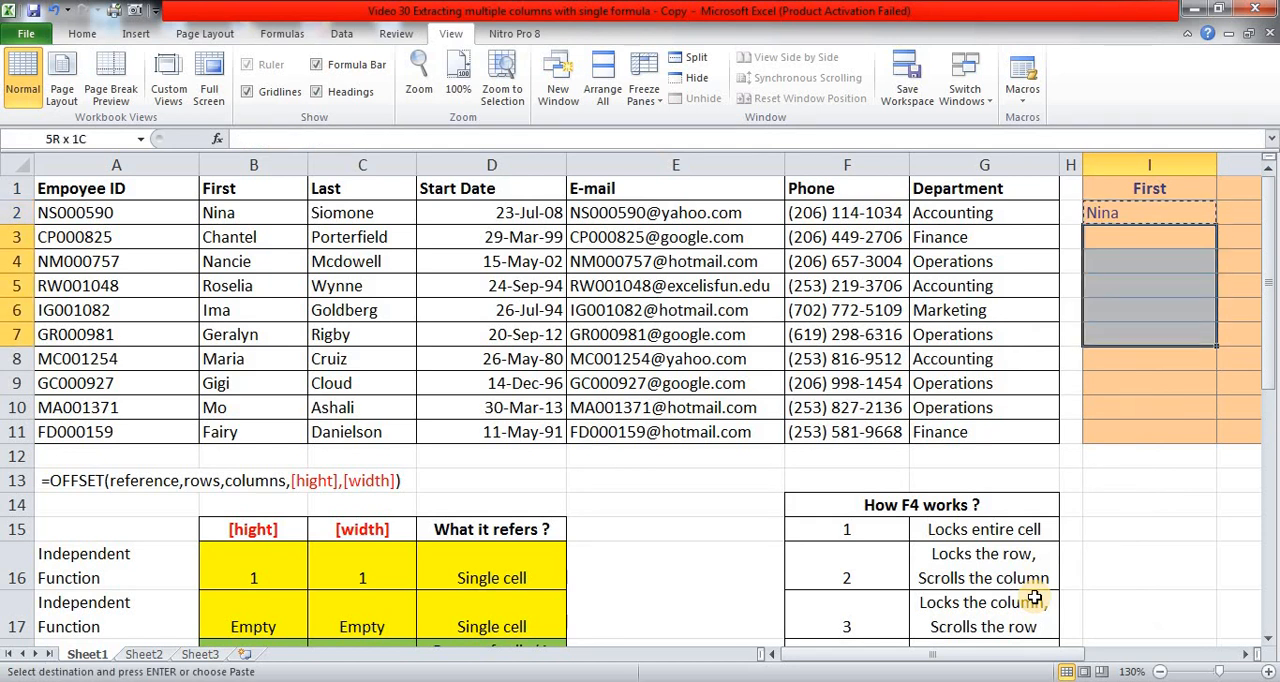
key(shift+Down)
key(Return)
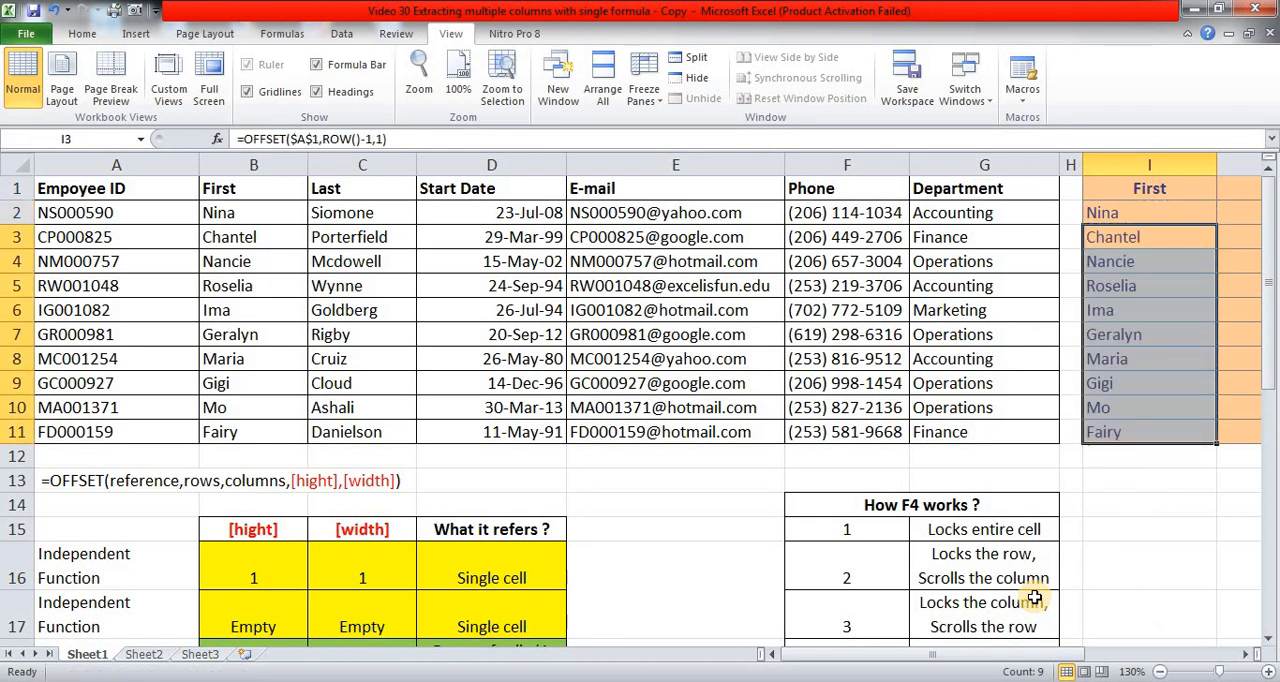
key(Up)
key(Down)
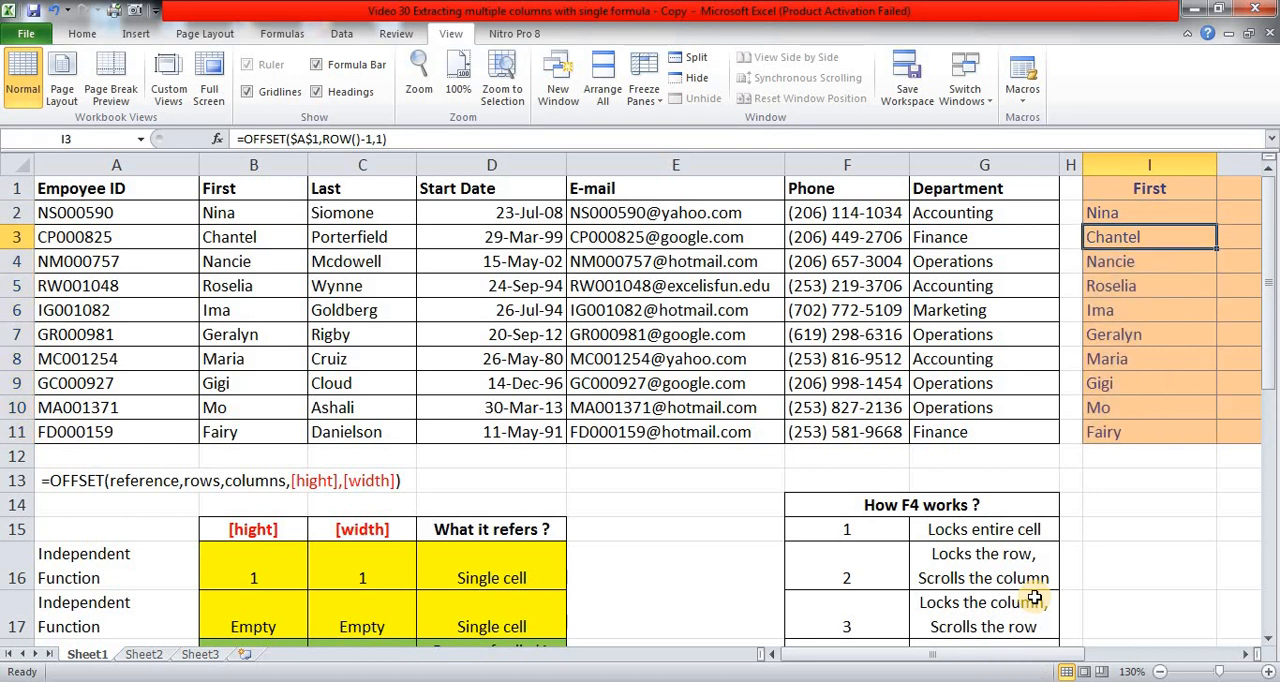
Clear the copied formulas from I3:I11 and return to I2.
key(ctrl+shift+Down)
key(Delete)
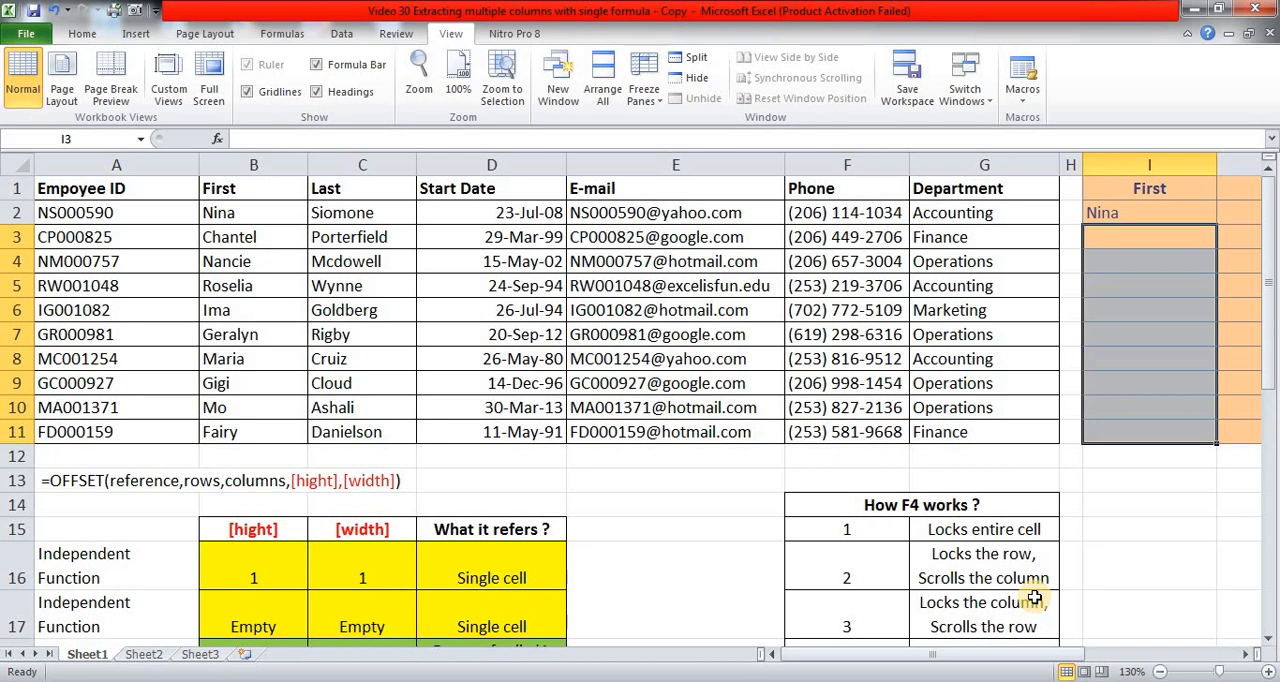
key(Up)
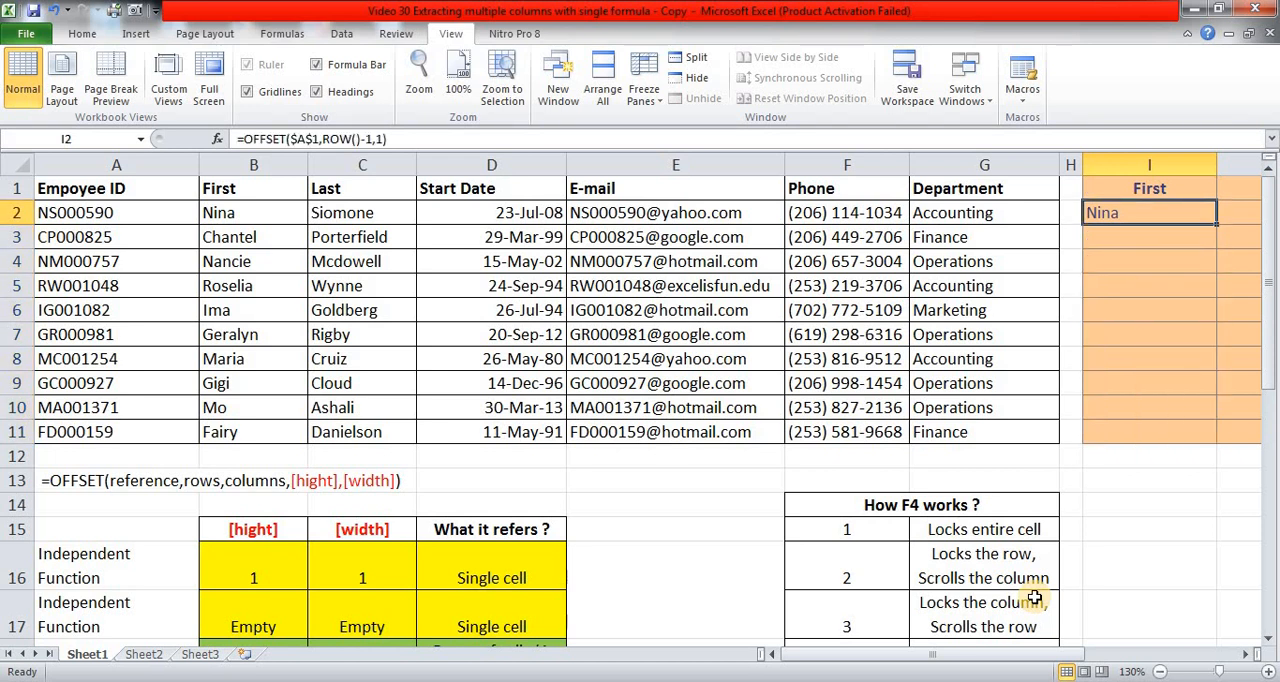
Replace the columns argument of I2's OFFSET with a MATCH function whose lookup value is the row-locked header I$1.
key(shift+F3)
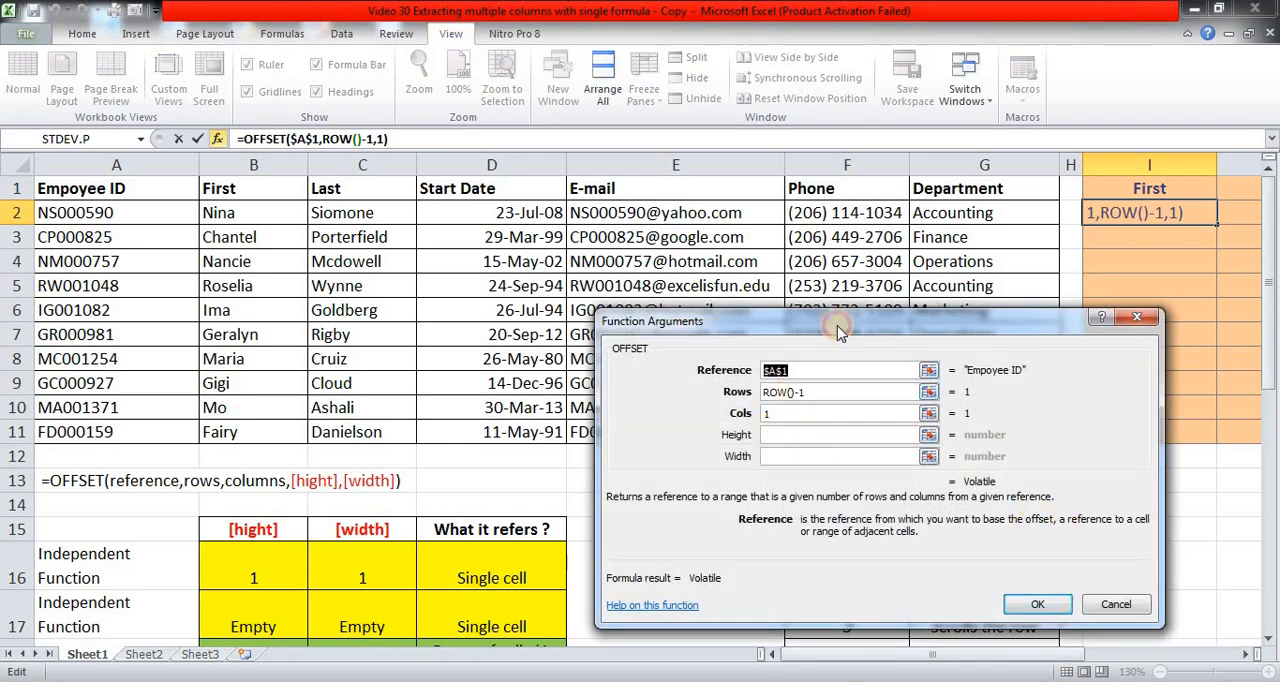
drag(852, 329, 574, 272)
click(1248, 656)
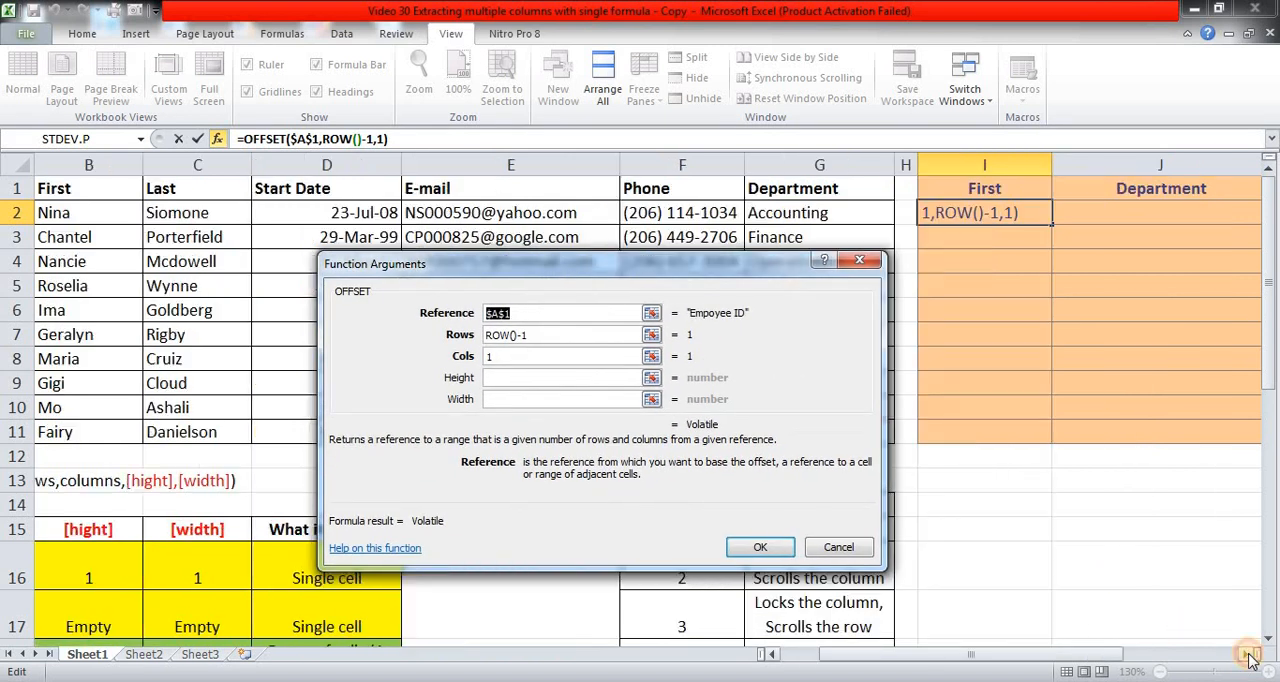
click(1248, 656)
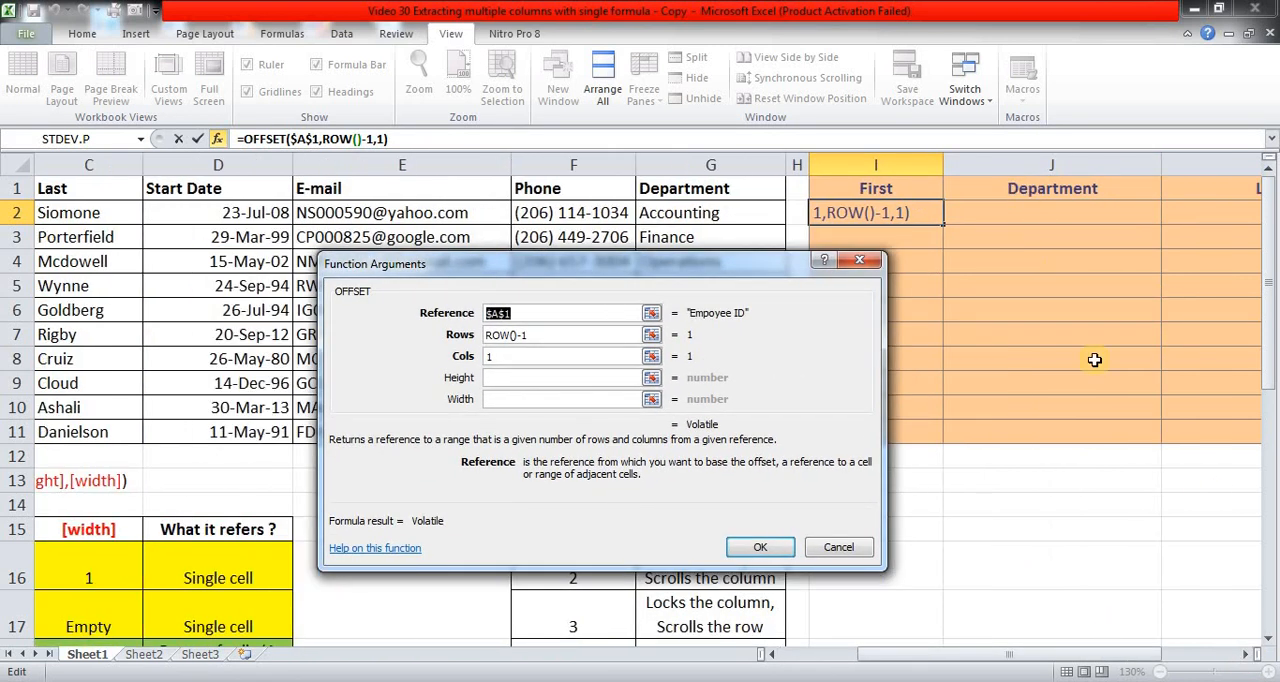
click(1246, 655)
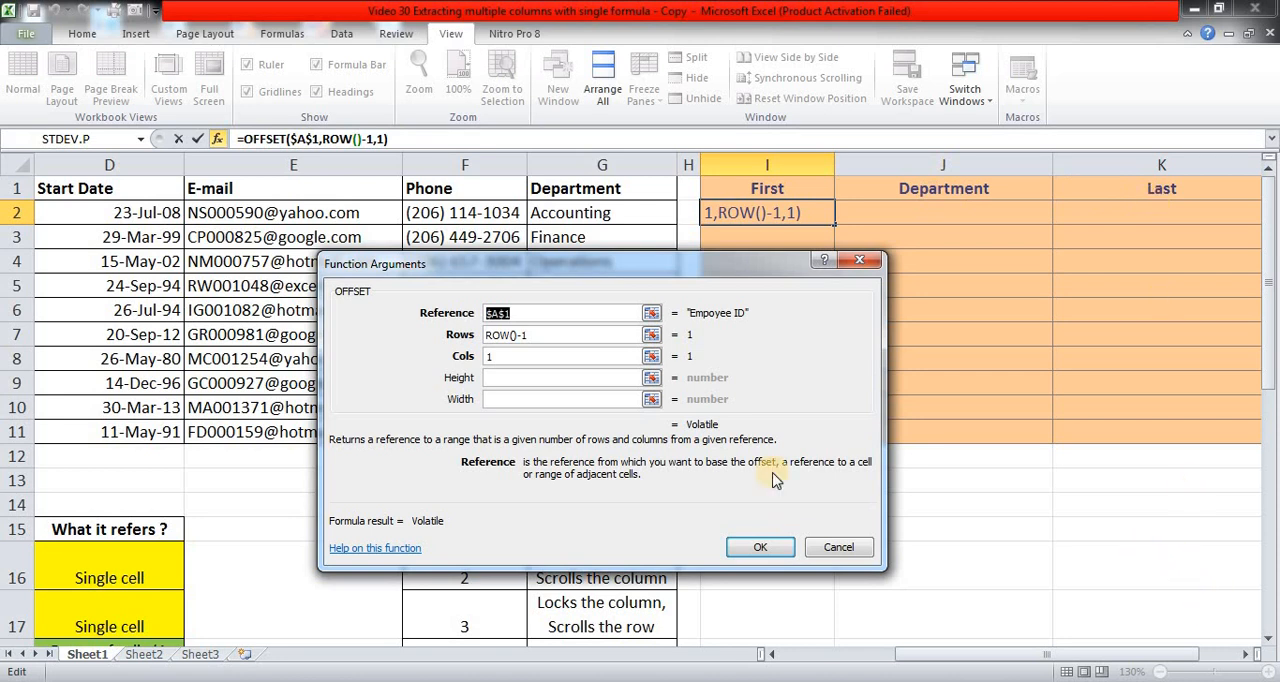
click(545, 357)
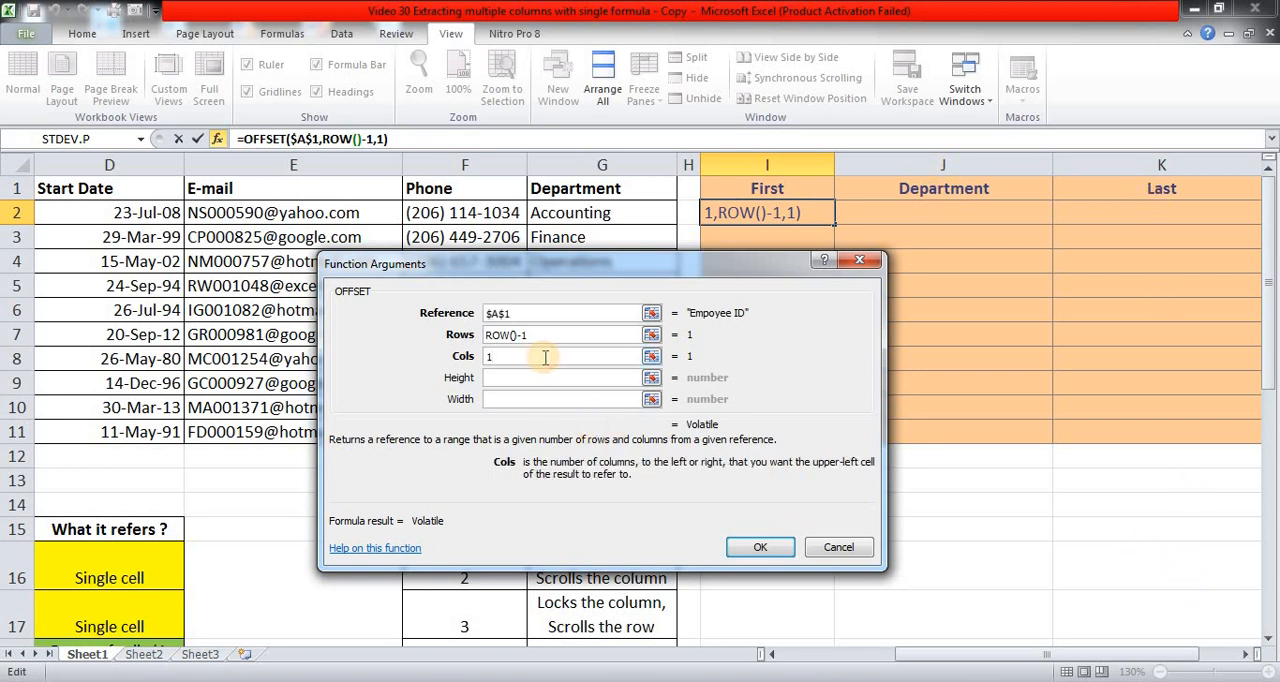
key(BackSpace)
text(mat)
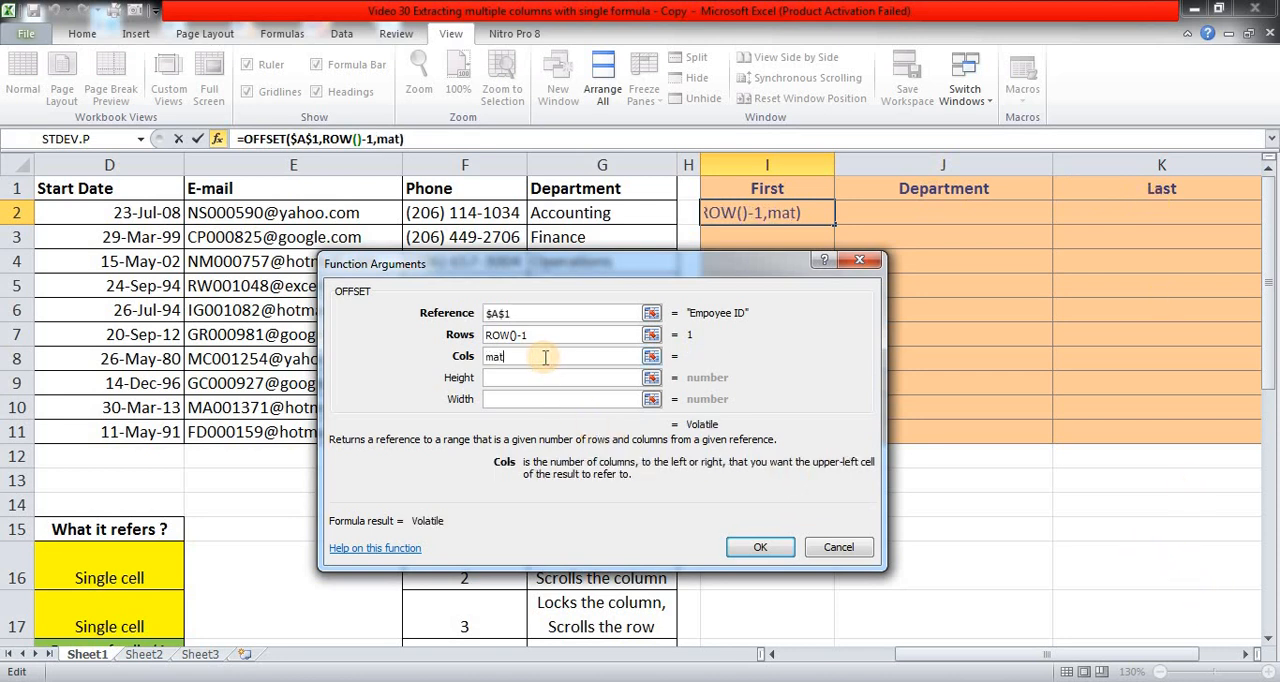
text(ch()
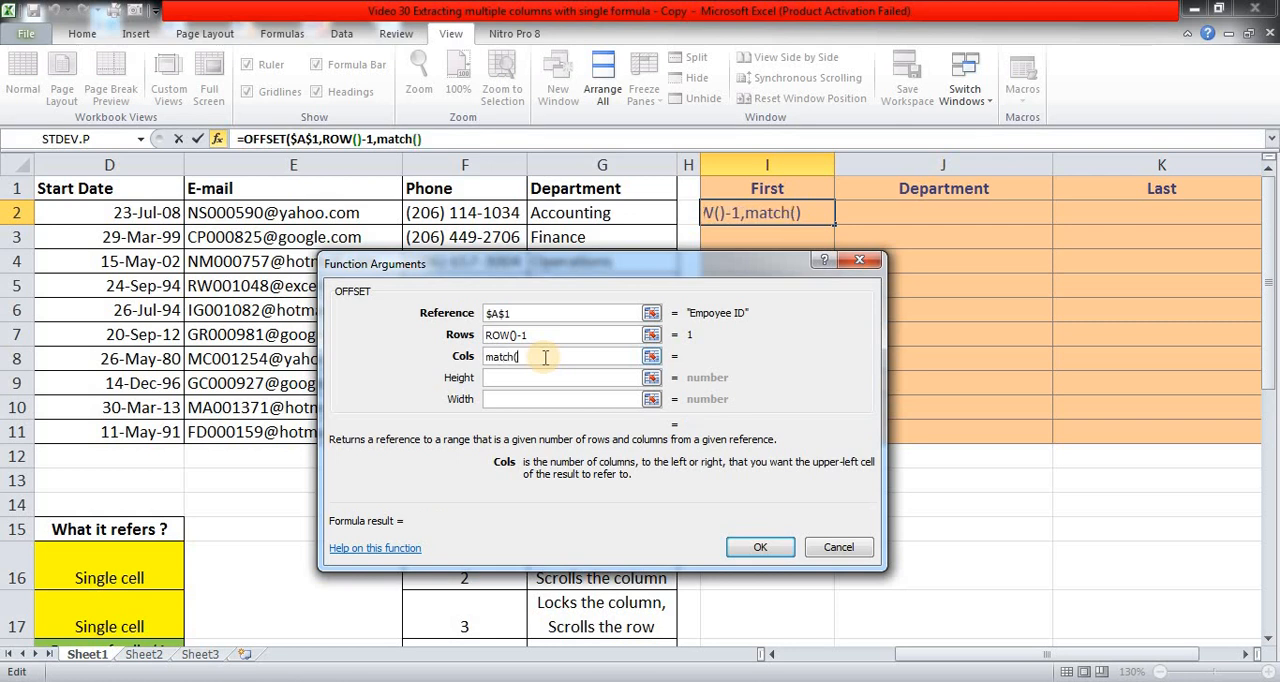
click(792, 184)
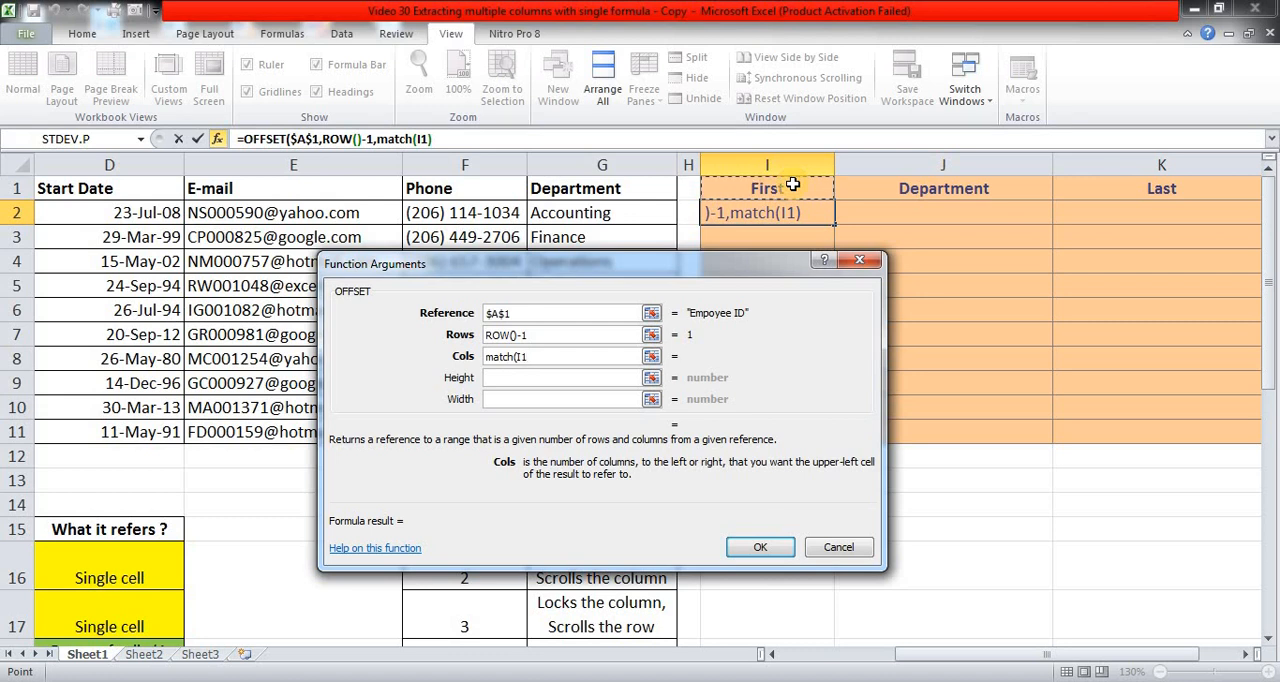
key(F4)
key(F4)
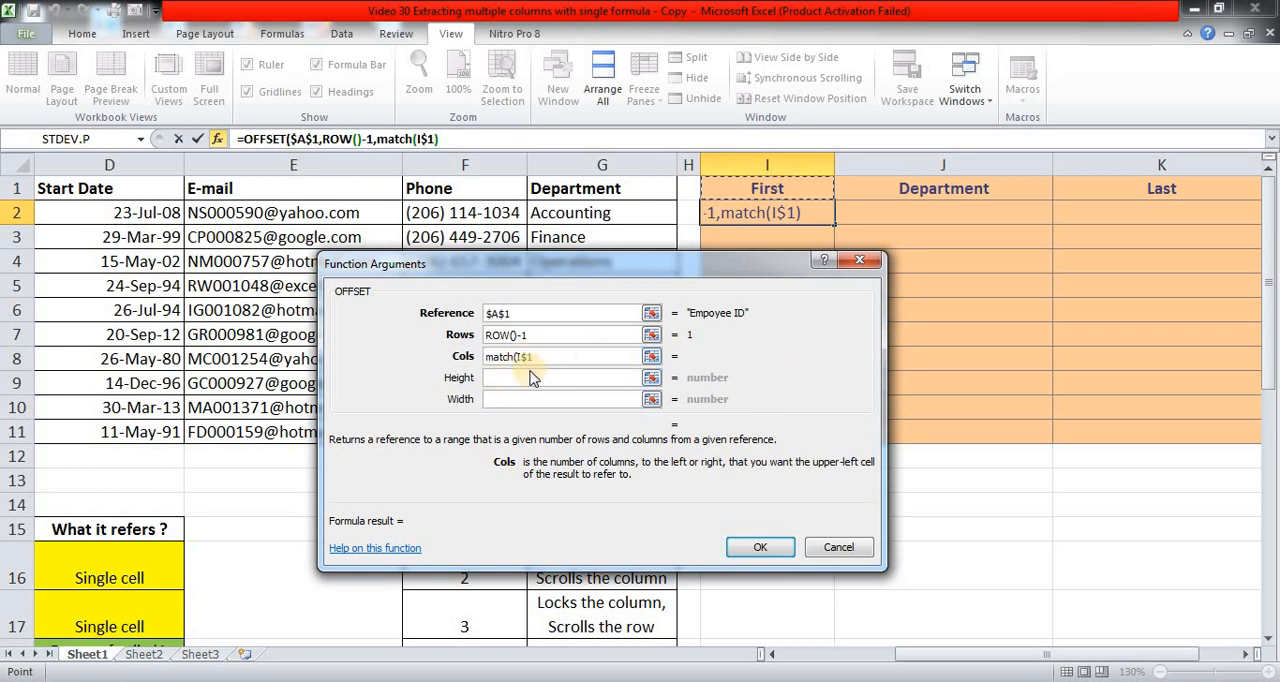
Complete the MATCH function with the absolute header range $A$1:$G$1 as lookup array and match type 0.
text(,)
click(351, 191)
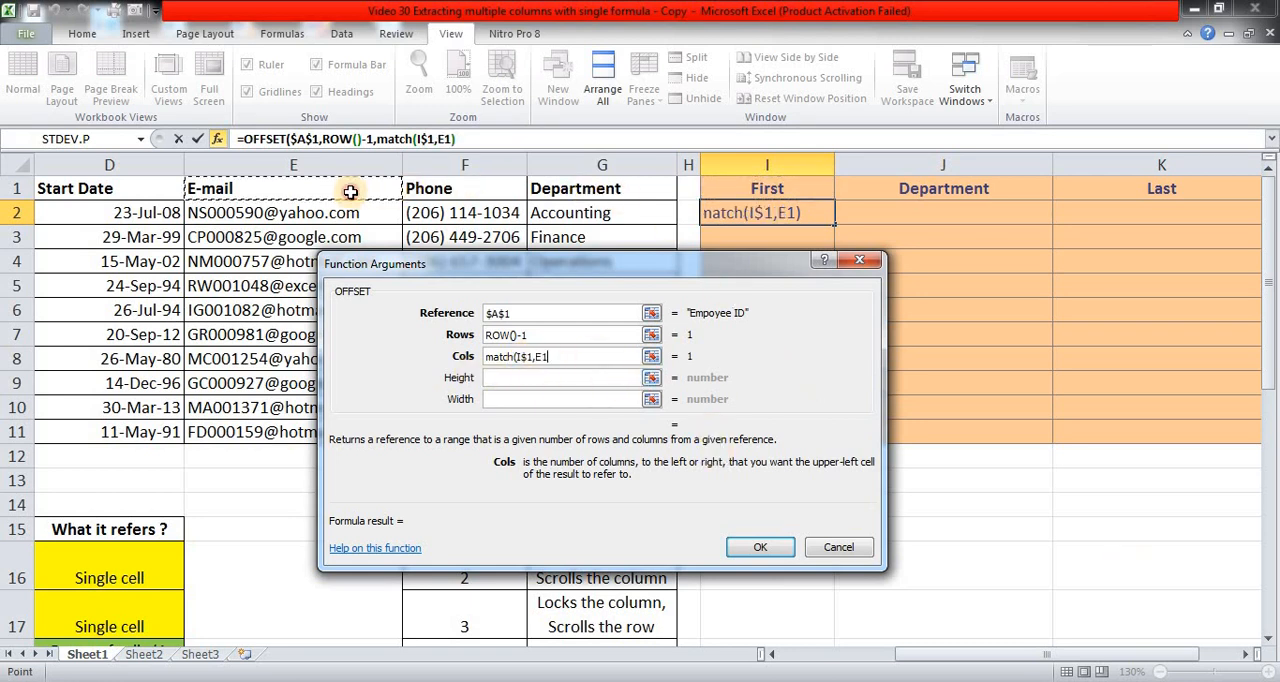
key(Home)
key(shift+Right)
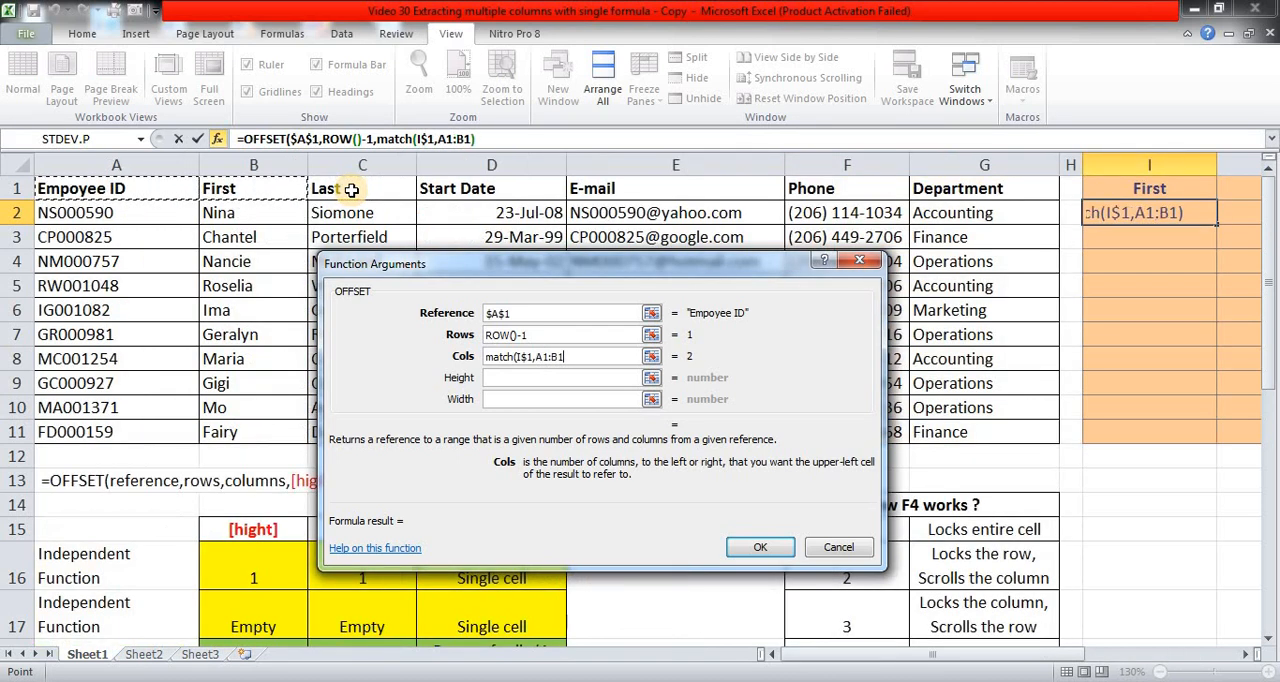
key(shift+Right)
key(shift+Right)
key(shift+Right)
key(shift+Right)
key(shift+Right)
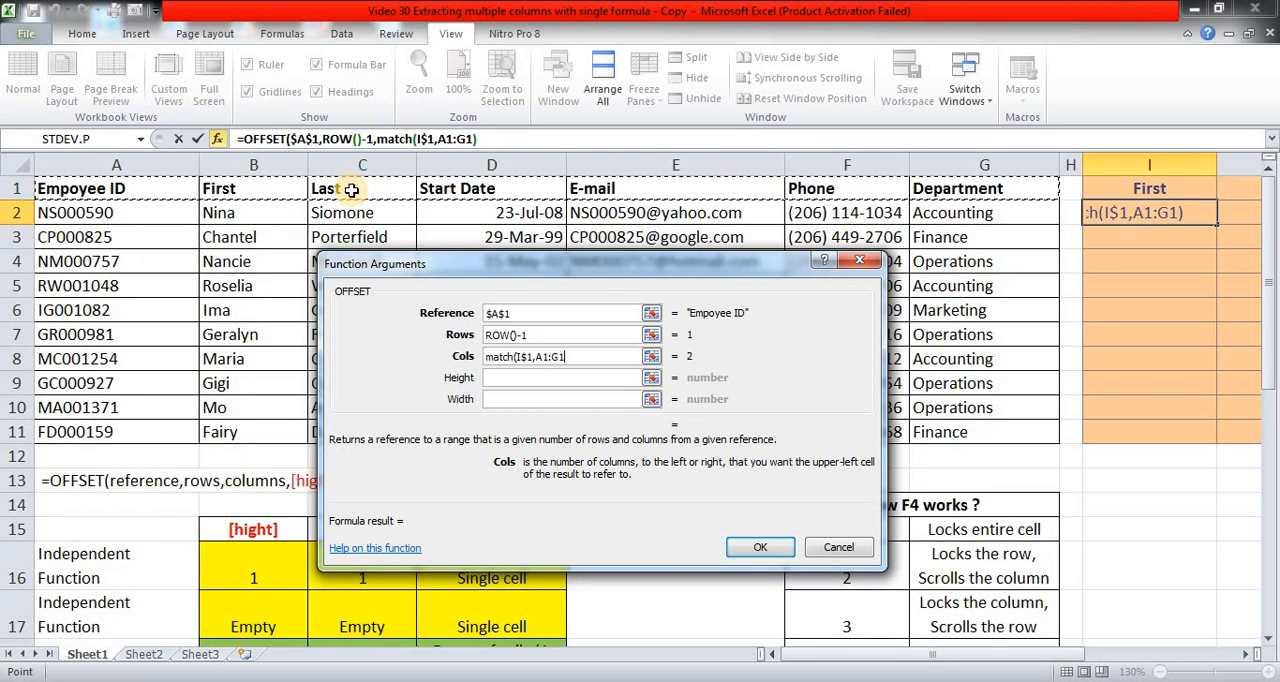
key(F4)
text(,)
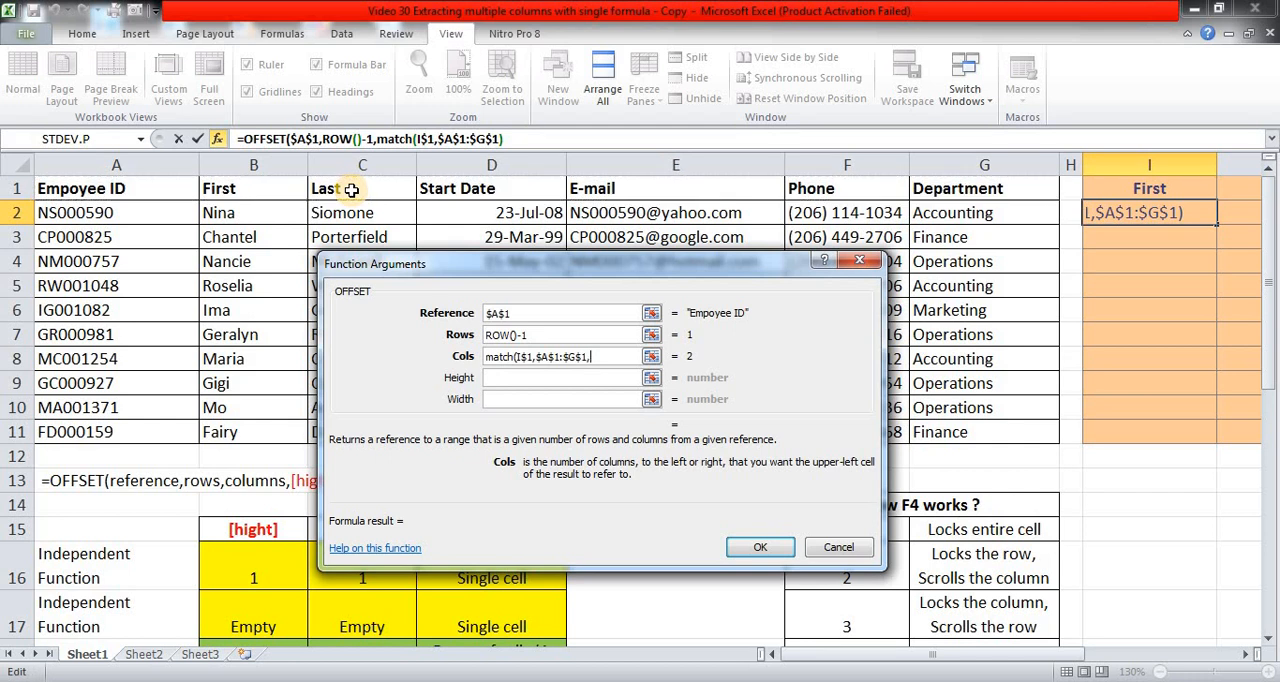
text(0))
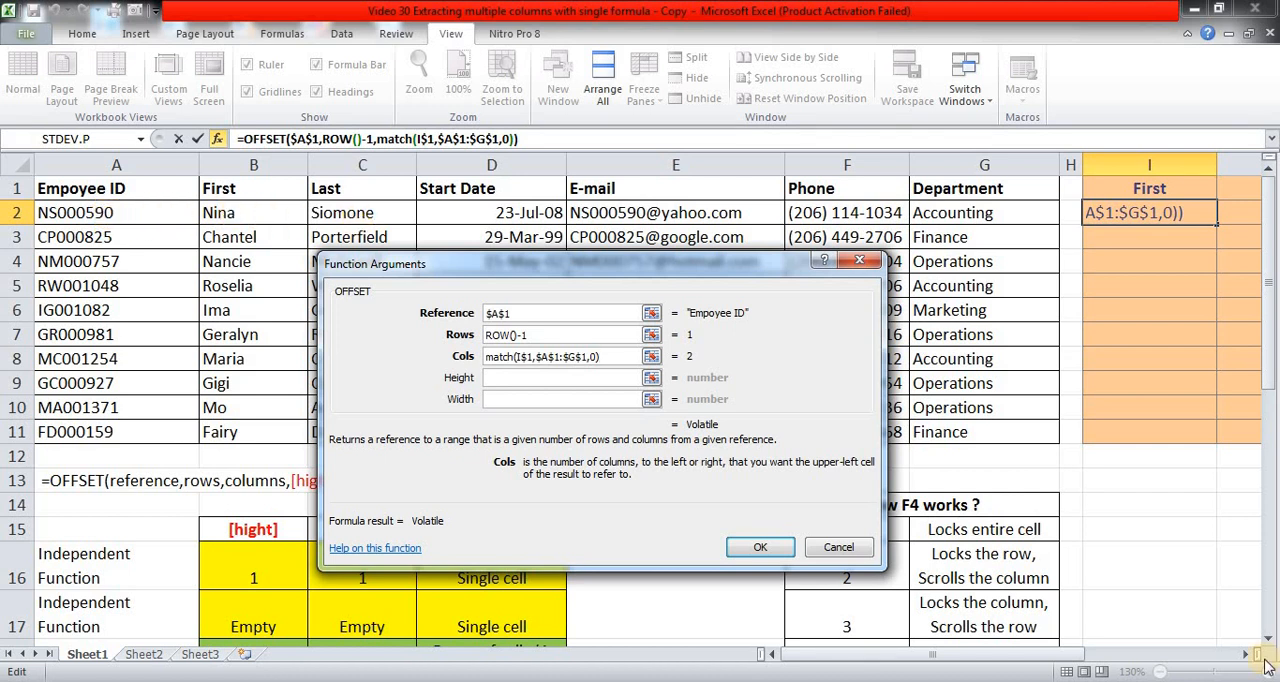
Confirm I2's OFFSET formula and subtract 1 from the MATCH result in its columns argument.
click(766, 548)
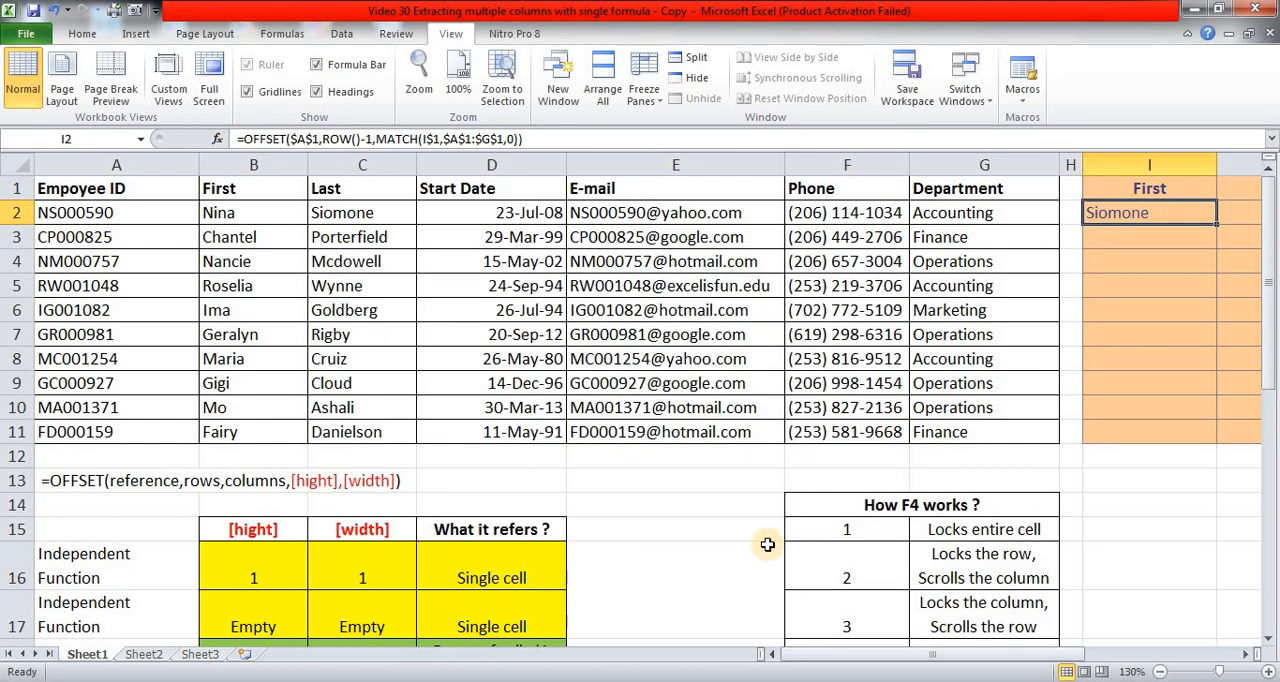
key(F2)
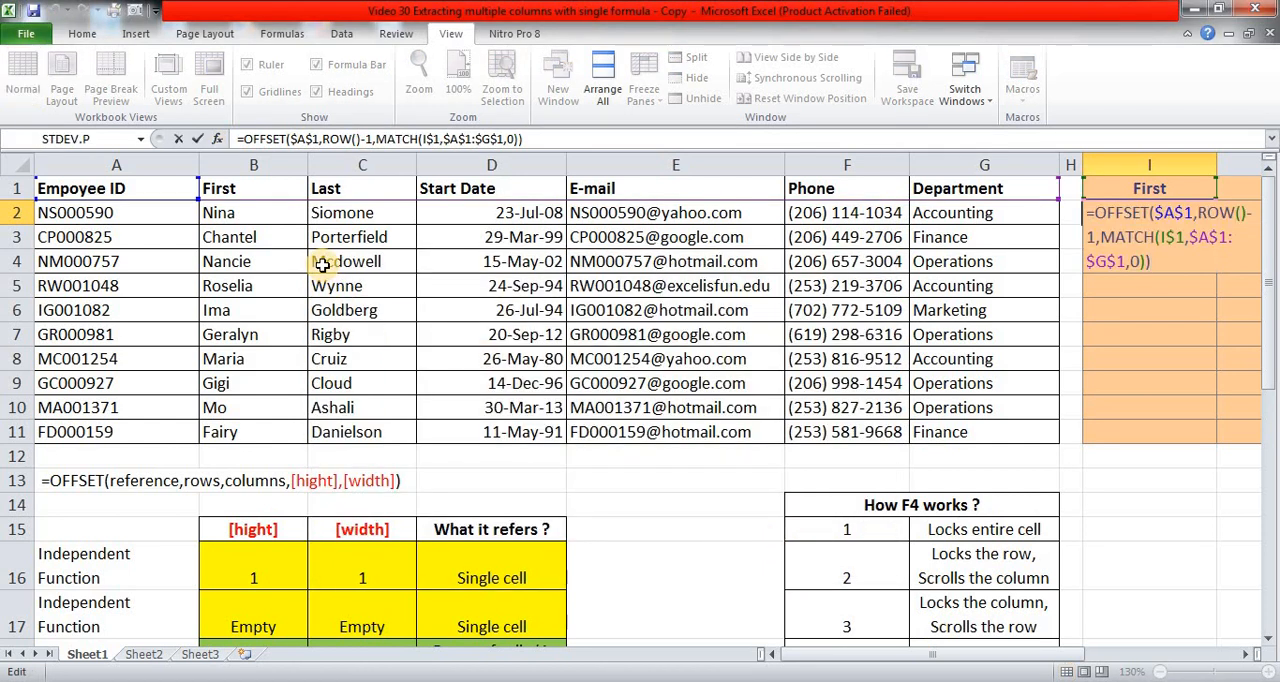
key(Left)
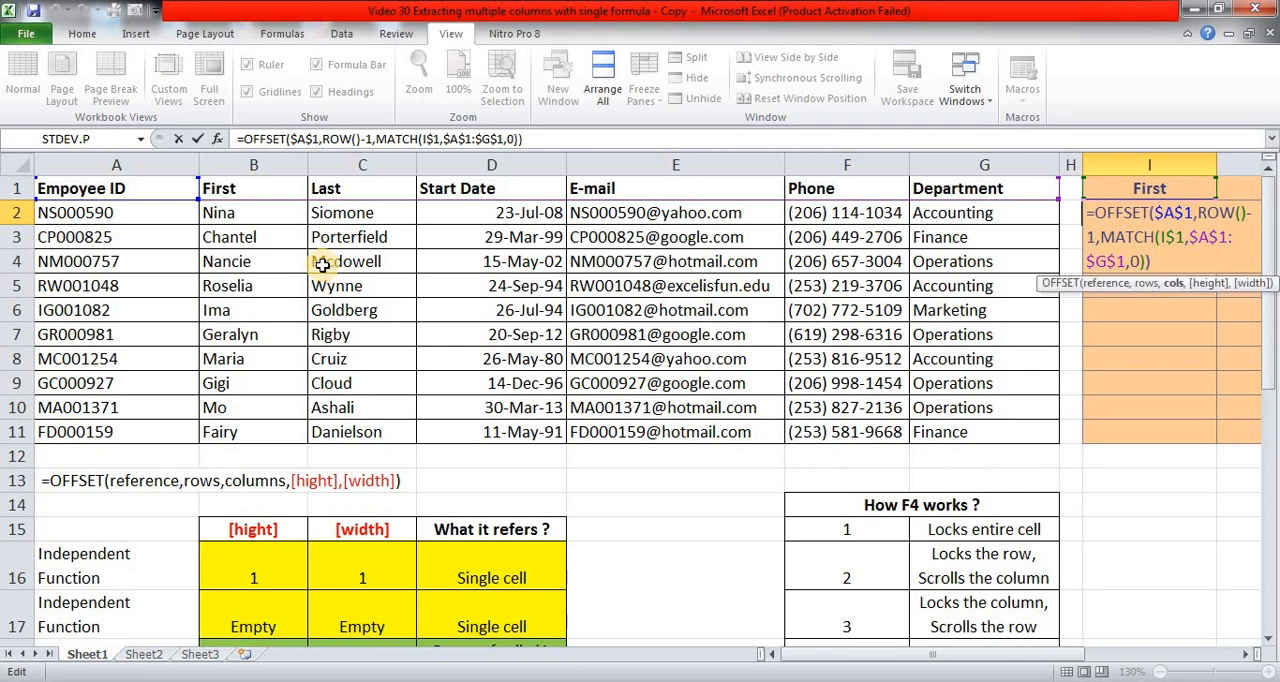
text(-1)
key(Return)
Copy I2's OFFSET formula across to J2, K2 and L2 under the Department, Last and Start Date headers.
key(Up)
key(Right)
key(Right)
key(Right)
key(Right)
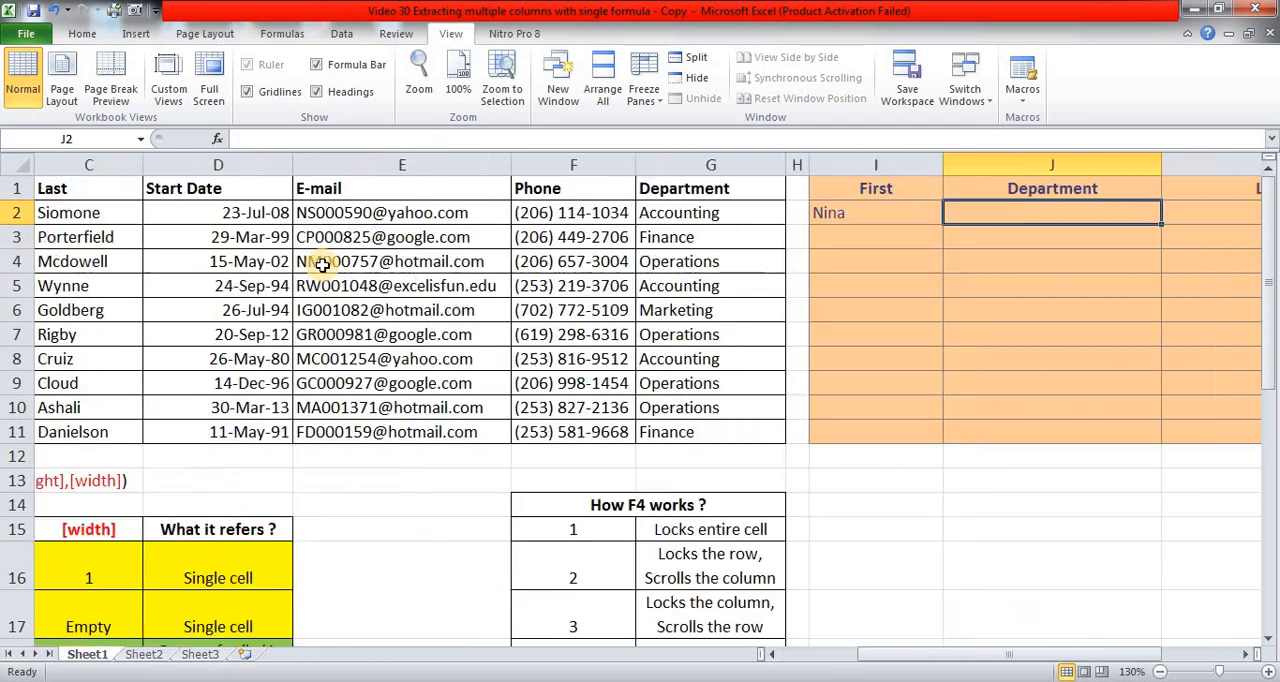
key(Left)
key(Left)
key(Left)
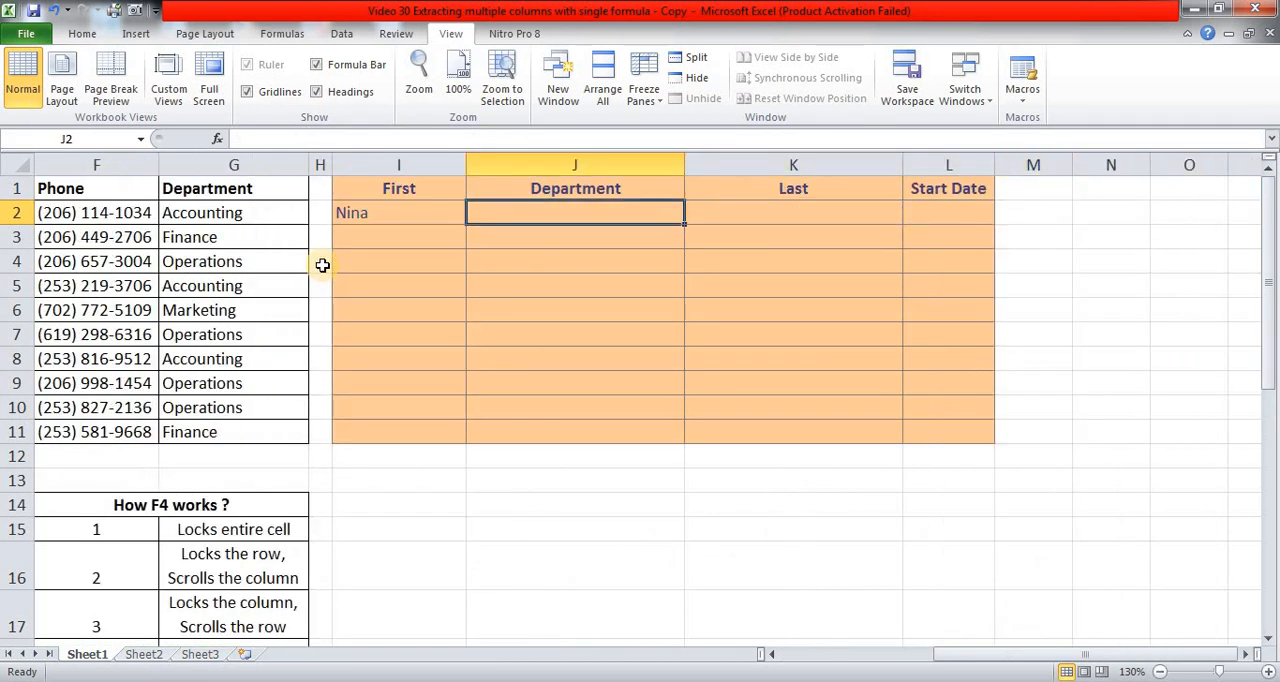
key(ctrl+r)
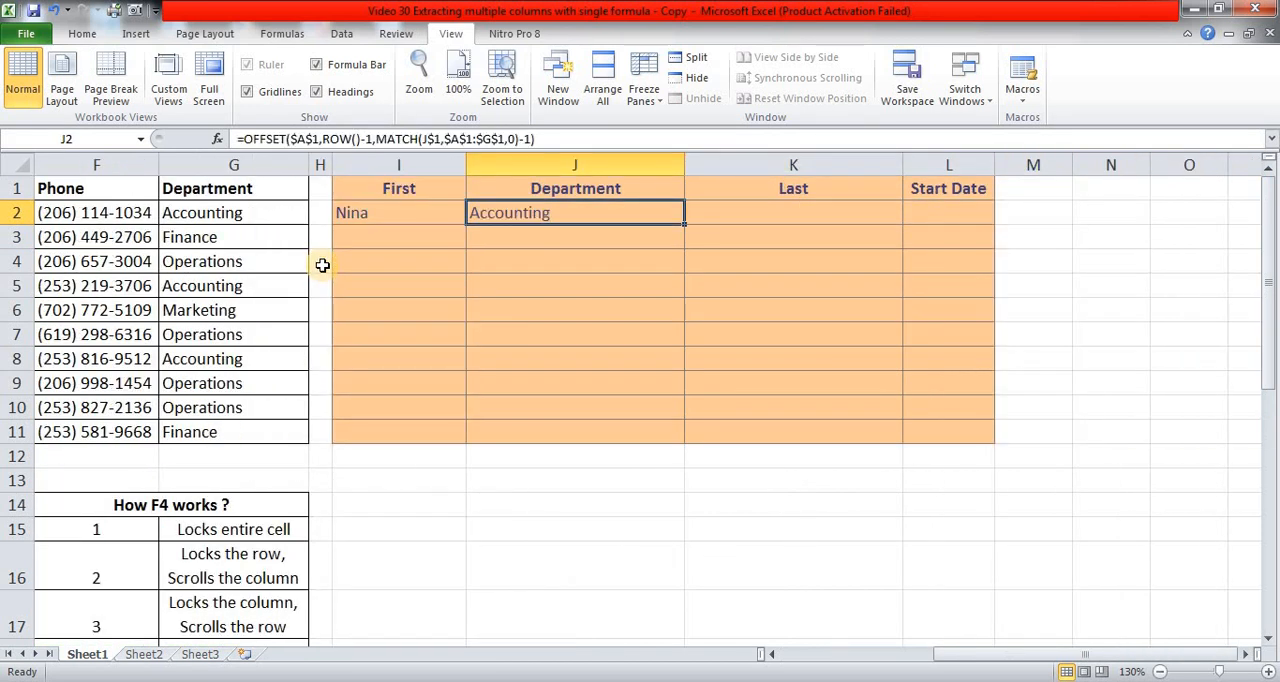
key(Right)
key(ctrl+r)
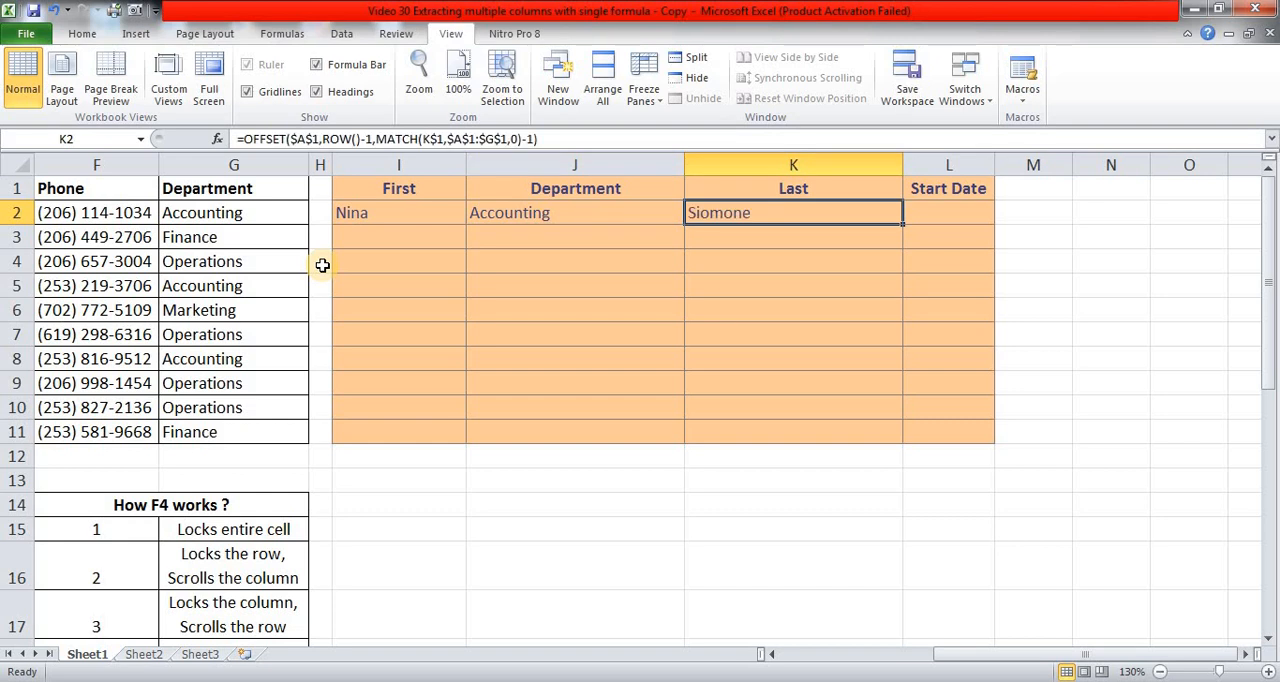
key(Right)
key(ctrl+r)
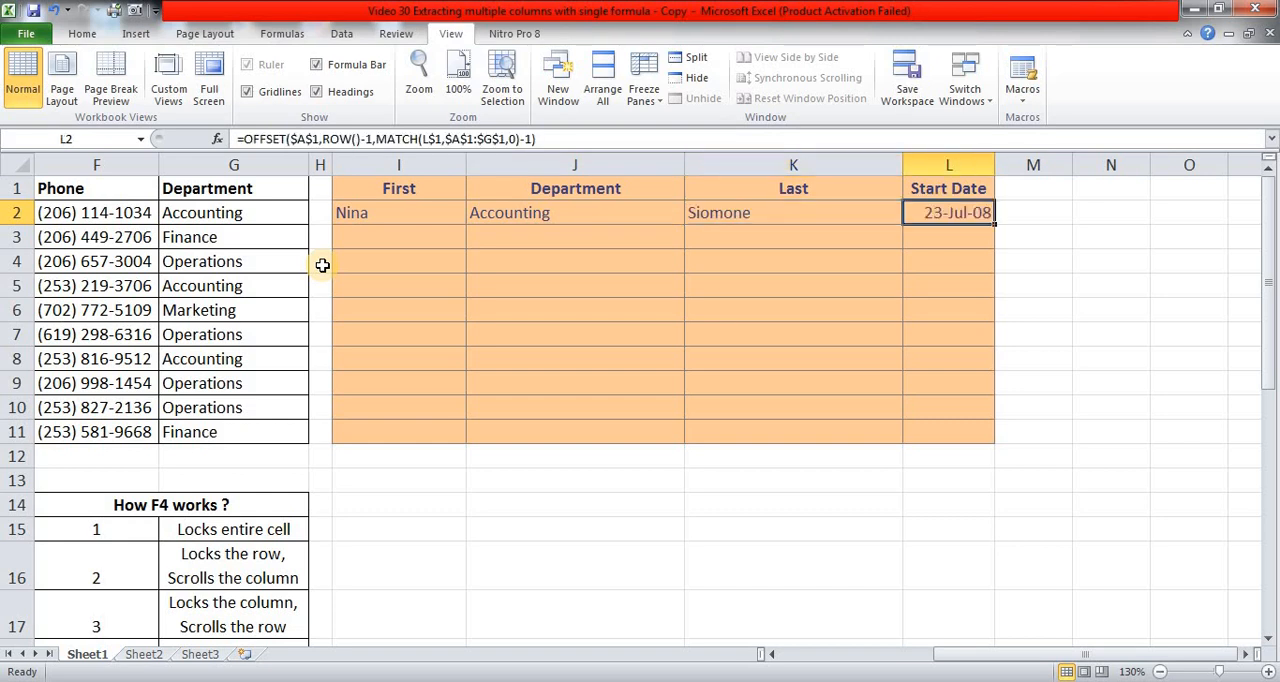
Fill the formulas in I2:L2 down through row 11 of the extraction table.
key(Left)
key(Left)
key(Left)
key(Left)
key(Left)
key(Left)
key(Left)
key(Left)
key(Left)
key(Left)
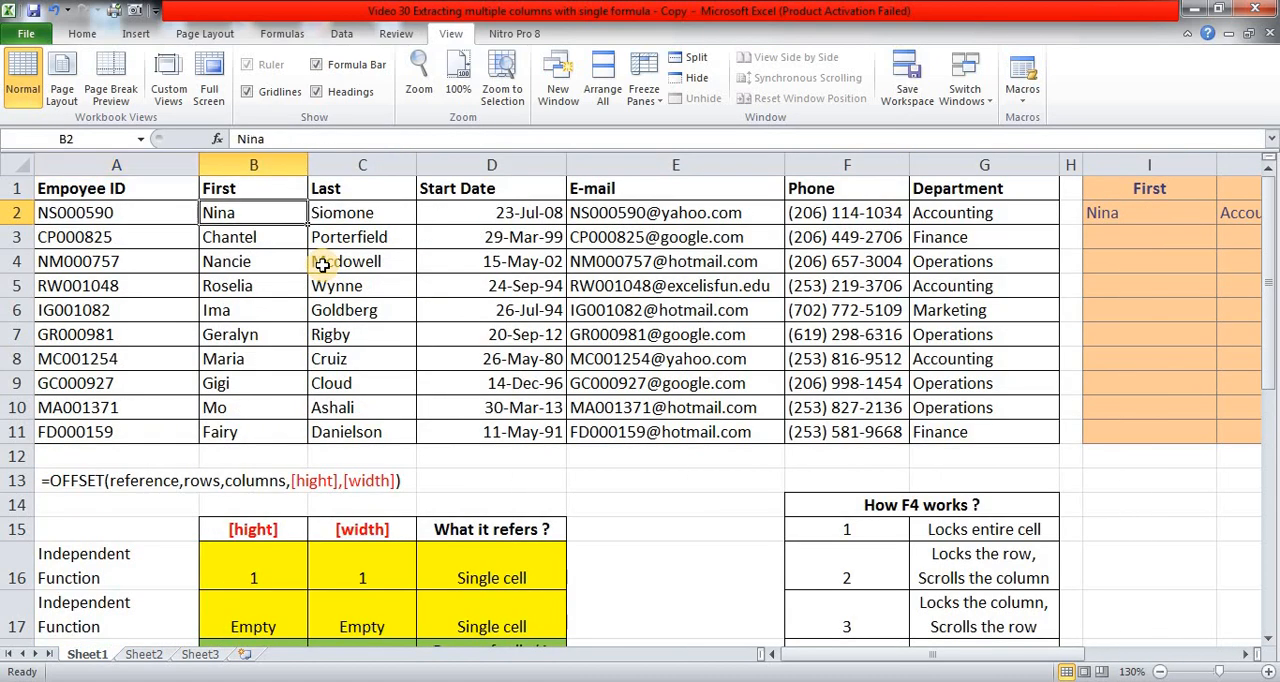
key(Right)
key(Right)
key(Right)
key(Right)
key(Right)
key(Right)
key(Right)
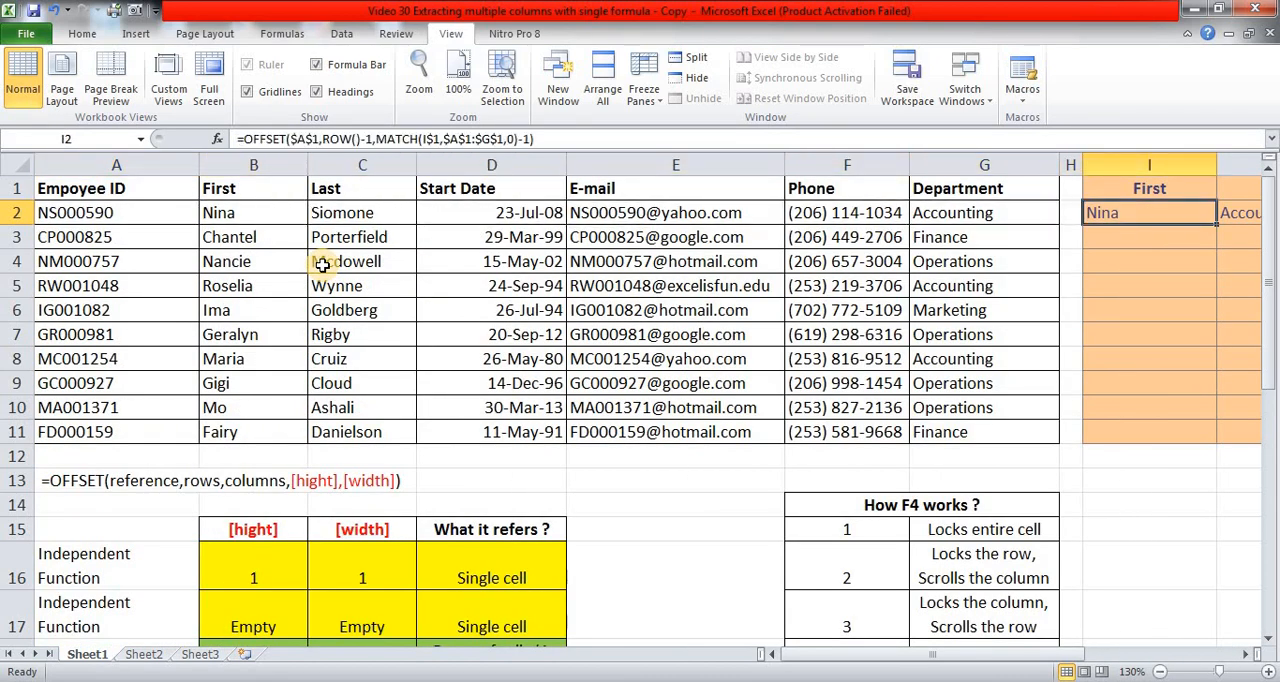
key(shift+Right)
key(shift+Right)
key(shift+Down)
key(shift+Down)
key(shift+Down)
key(shift+Down)
key(shift+Down)
key(shift+Down)
key(shift+Down)
key(shift+Down)
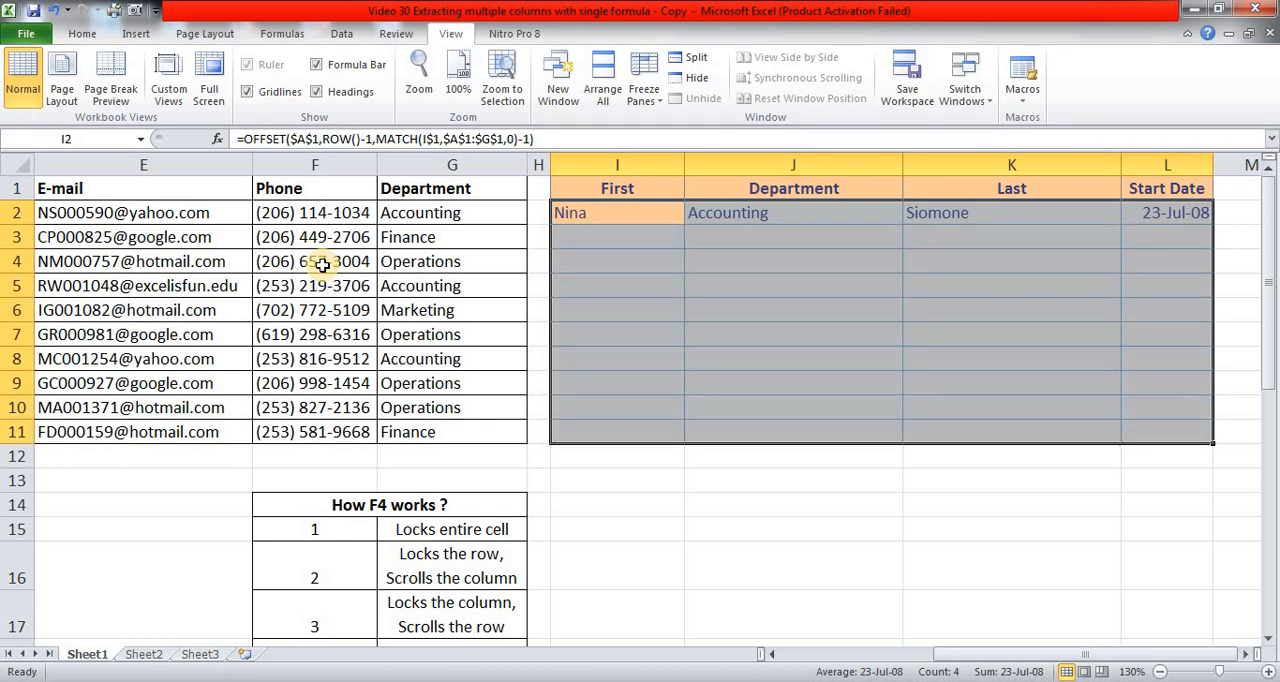
key(ctrl+d)
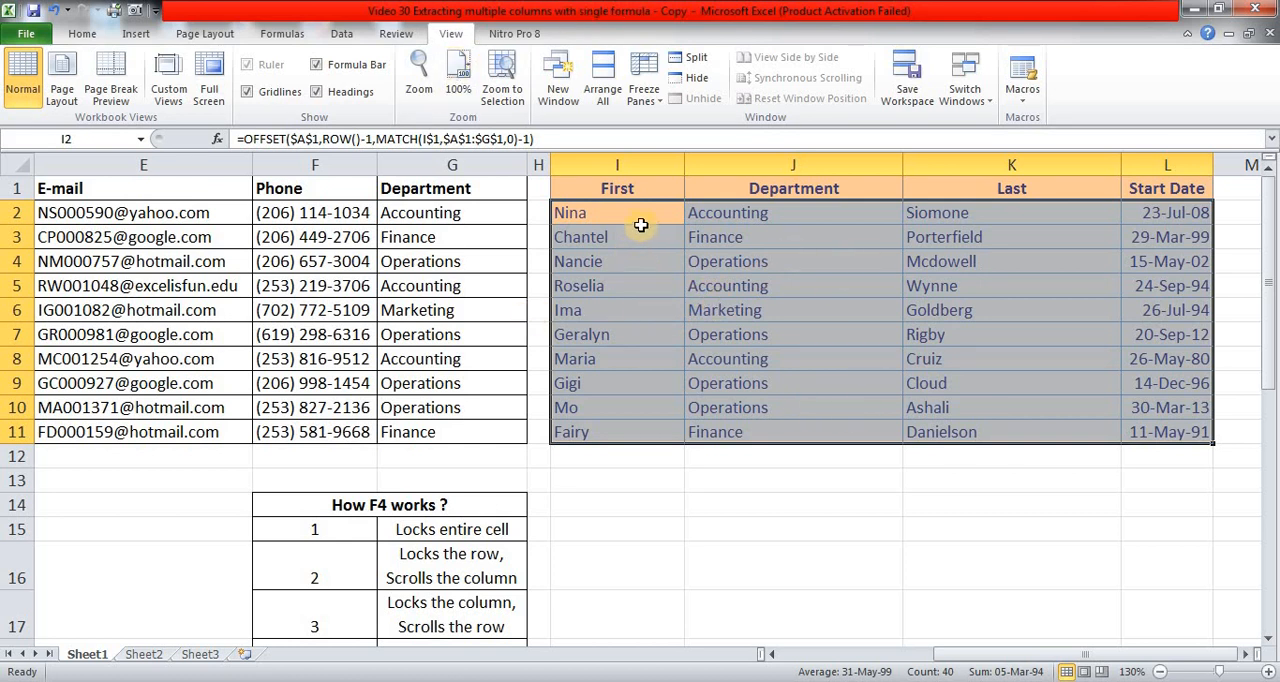
Replace the Last header in K1 with the source table's Phone header from F1, pasted as values only.
key(Up)
key(Left)
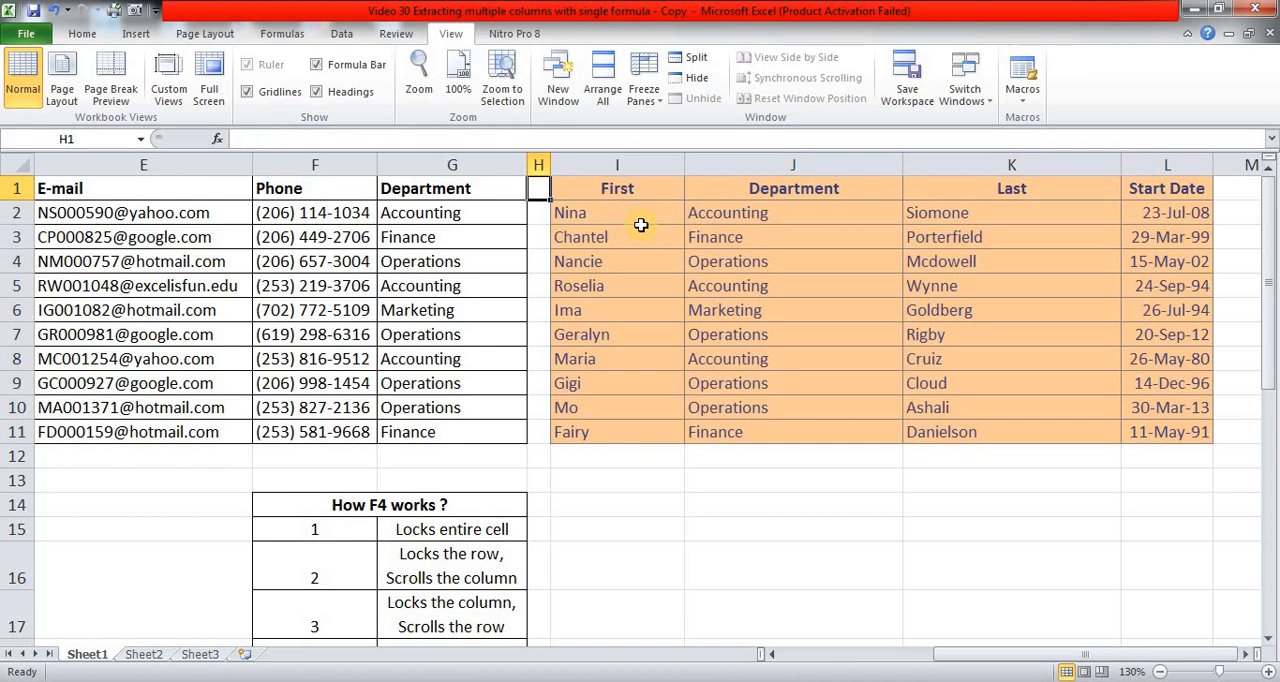
key(Left)
key(Left)
key(Right)
key(Right)
key(Right)
key(Right)
key(Right)
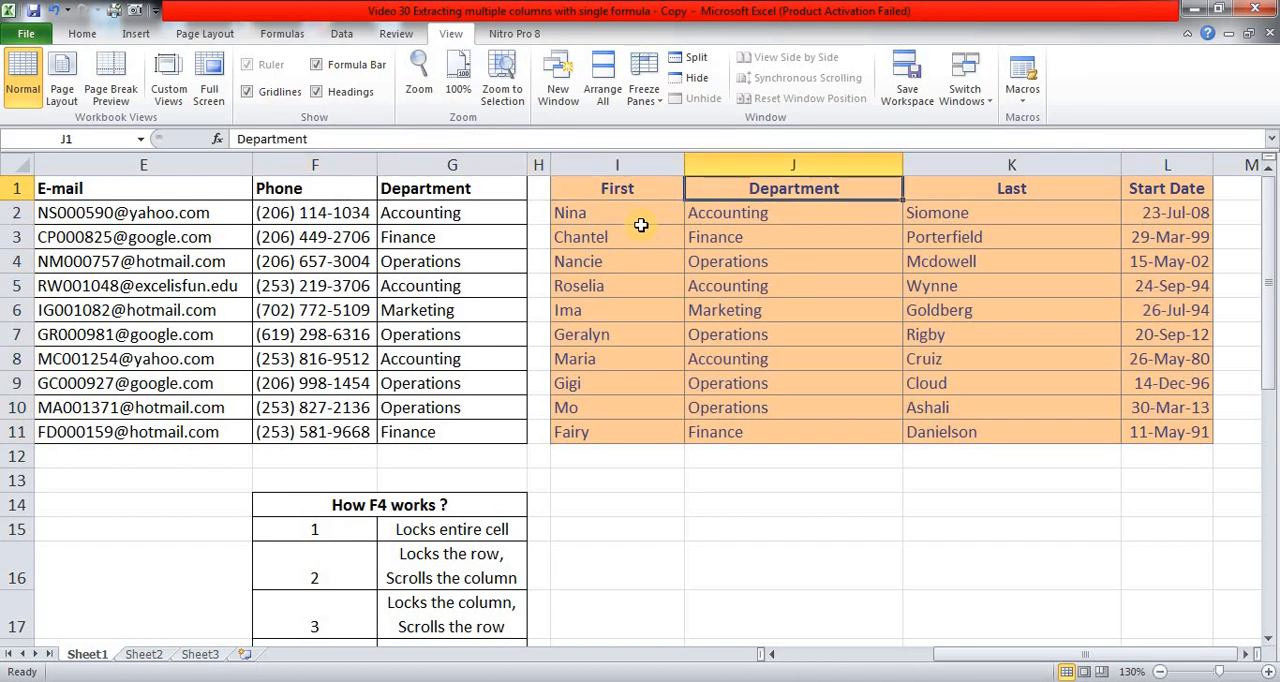
key(Left)
key(Left)
key(Left)
key(Left)
key(Left)
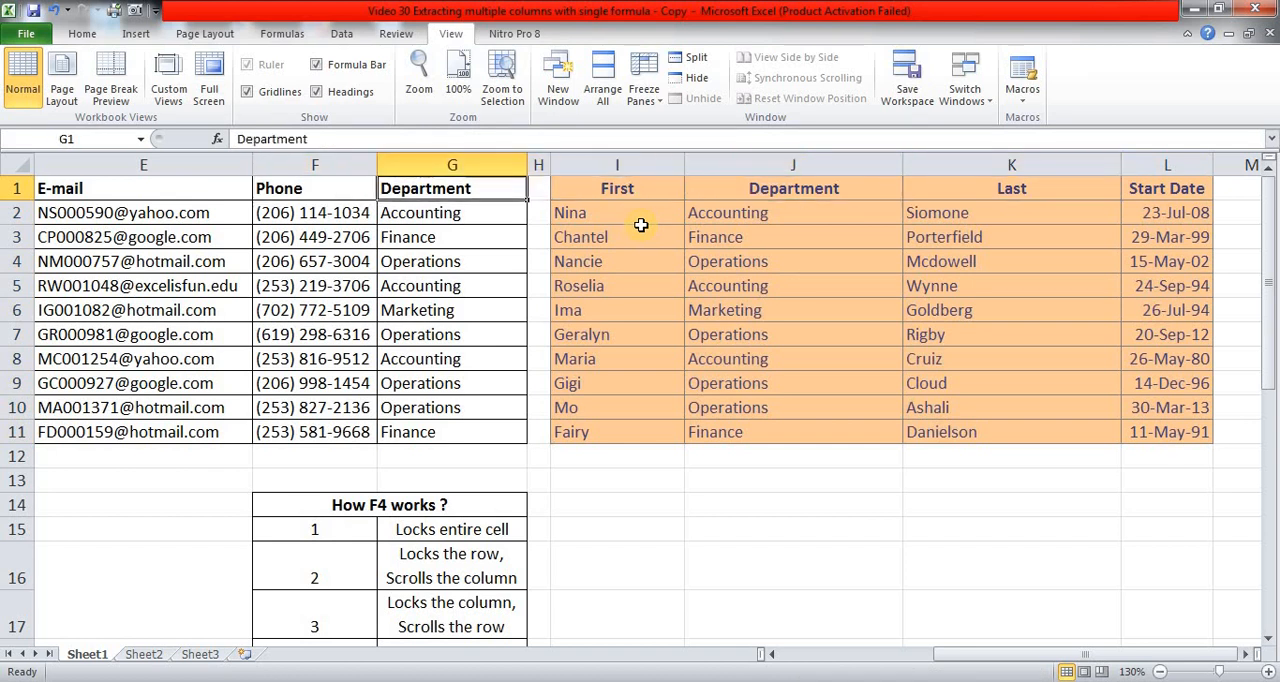
key(ctrl+c)
key(Right)
key(Right)
key(Right)
key(Right)
key(Right)
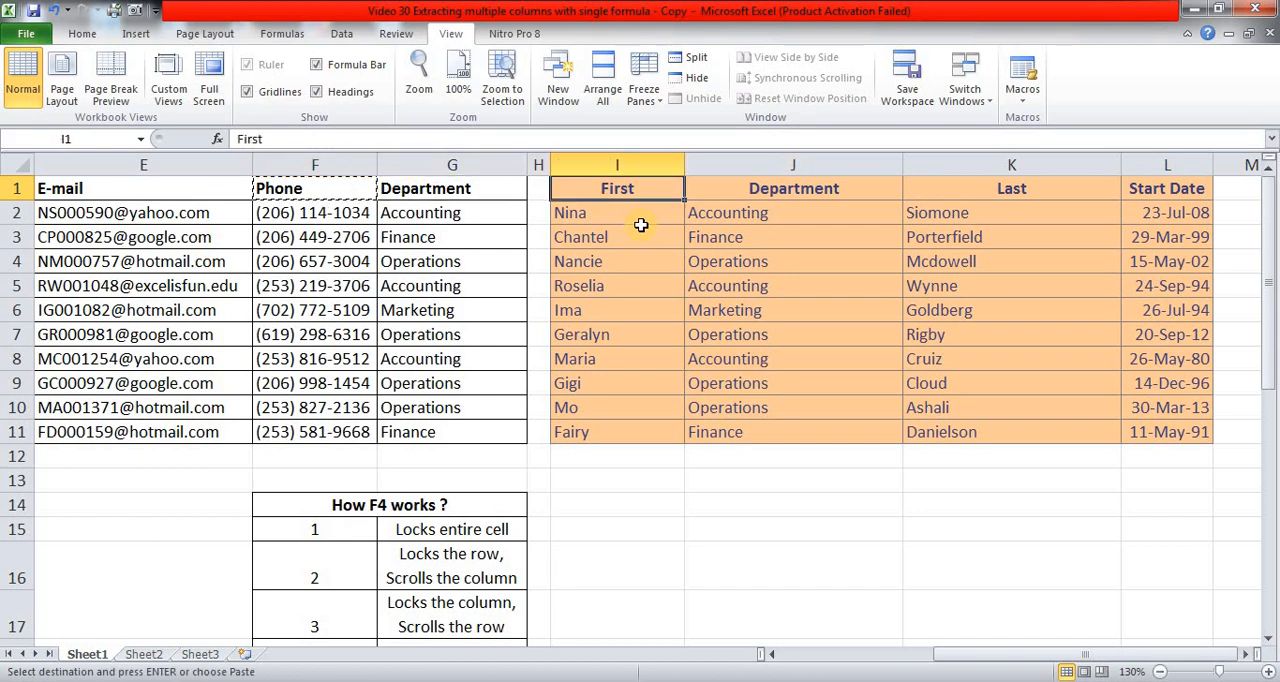
key(Menu)
key(s)
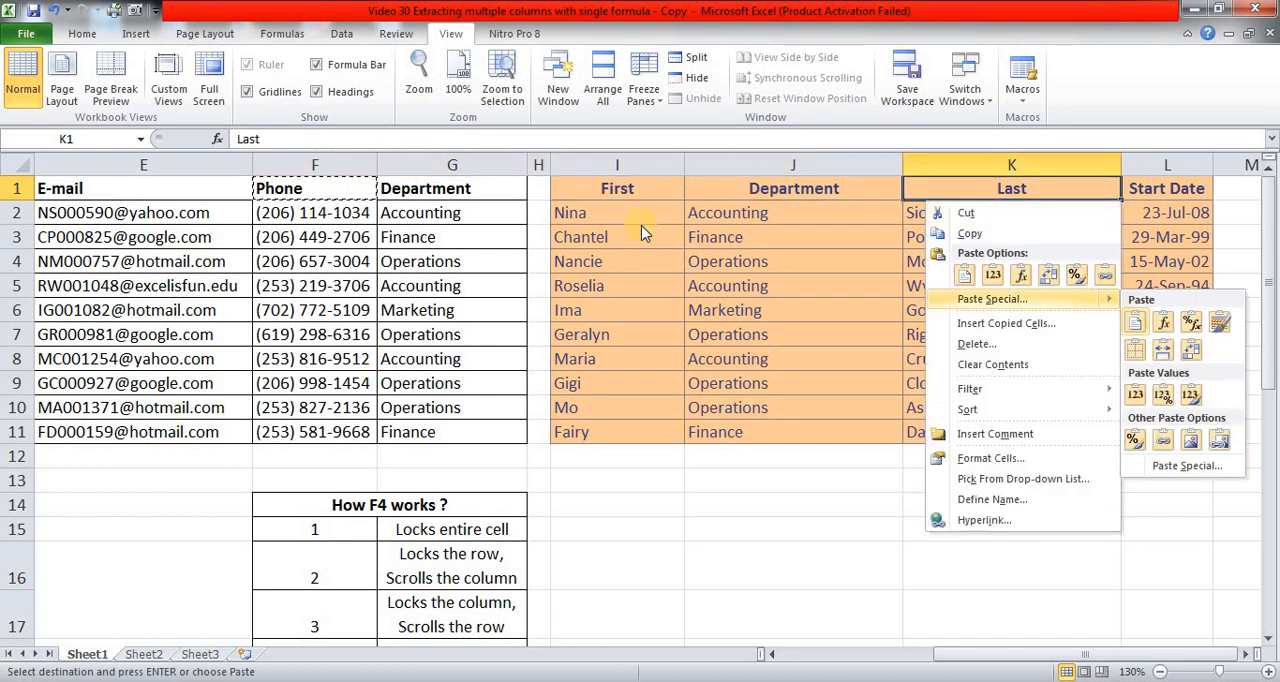
key(s)
key(v)
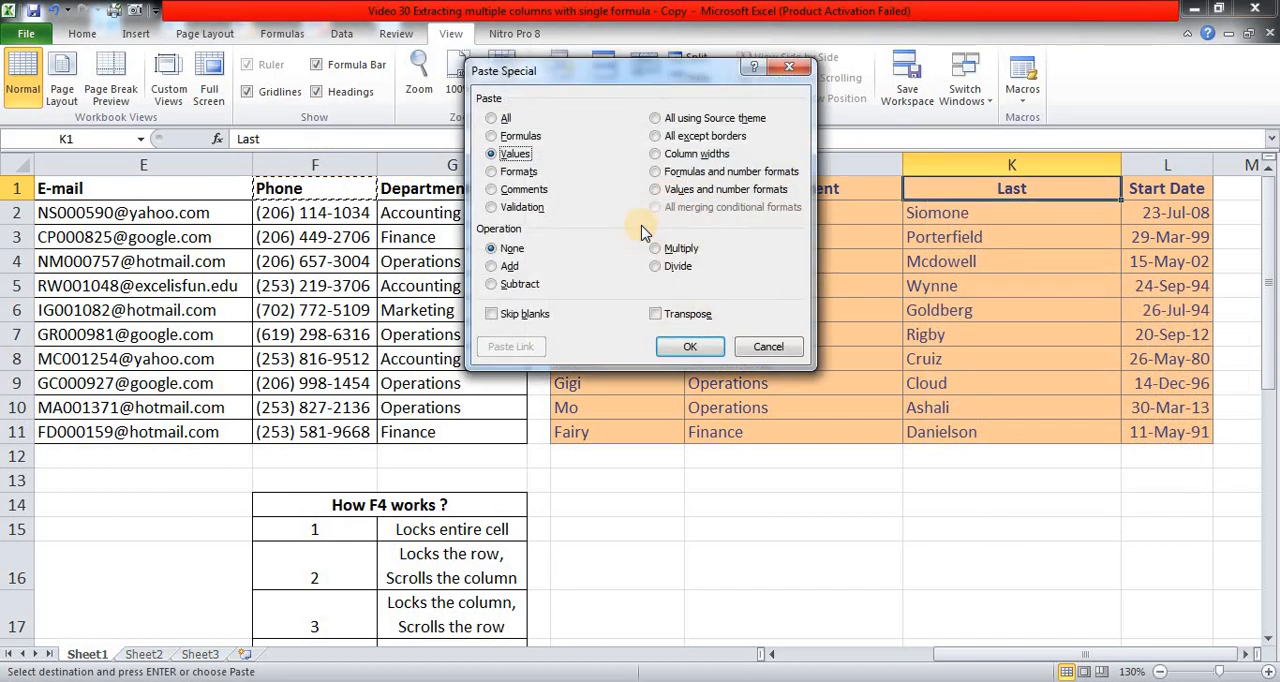
key(Return)
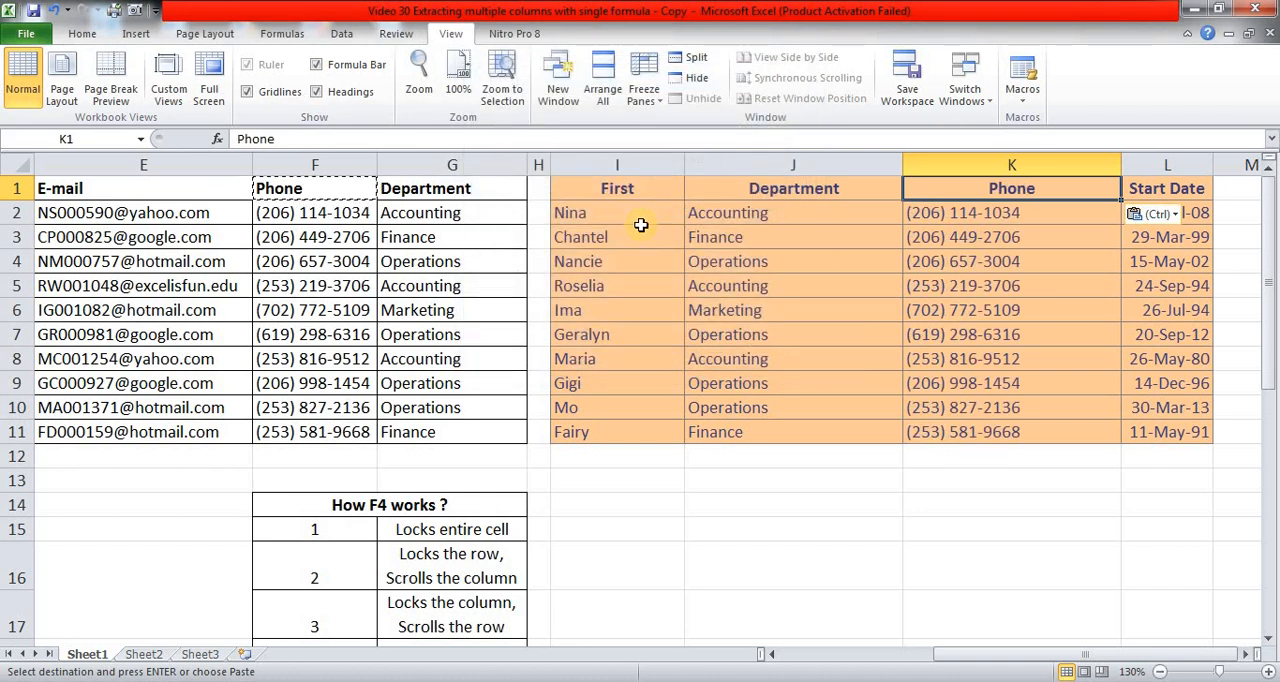
Replace the Start Date header in L1 with the E-mail header from E1, pasted as values only.
key(Right)
key(Left)
key(Left)
key(Left)
key(Left)
key(Left)
key(Left)
key(Left)
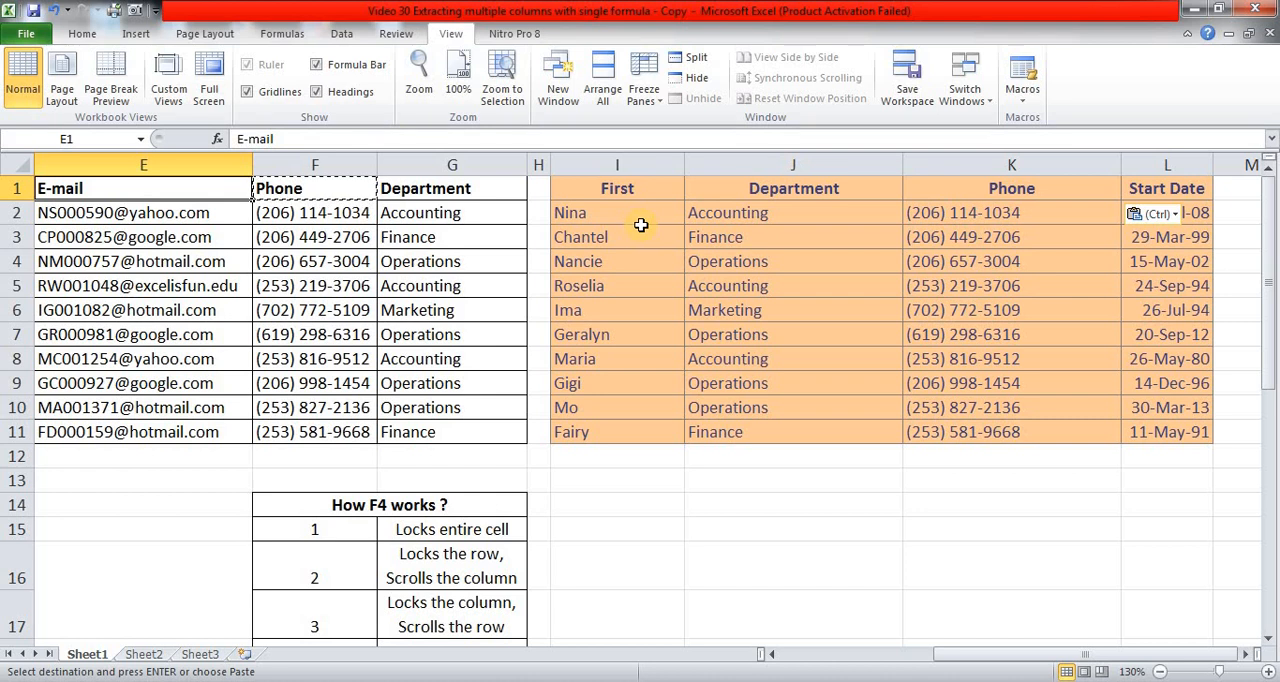
key(ctrl+c)
key(Right)
key(Right)
key(Right)
key(Right)
key(Right)
key(Right)
key(Right)
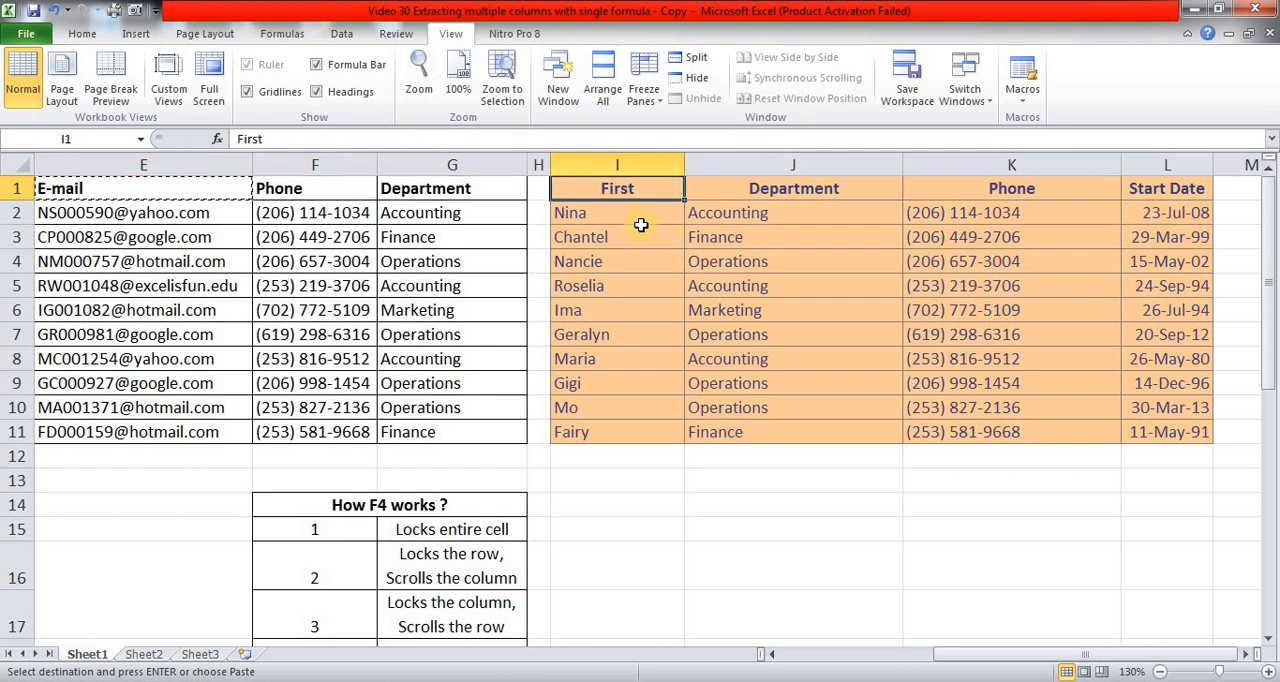
key(shift+F10)
key(s)
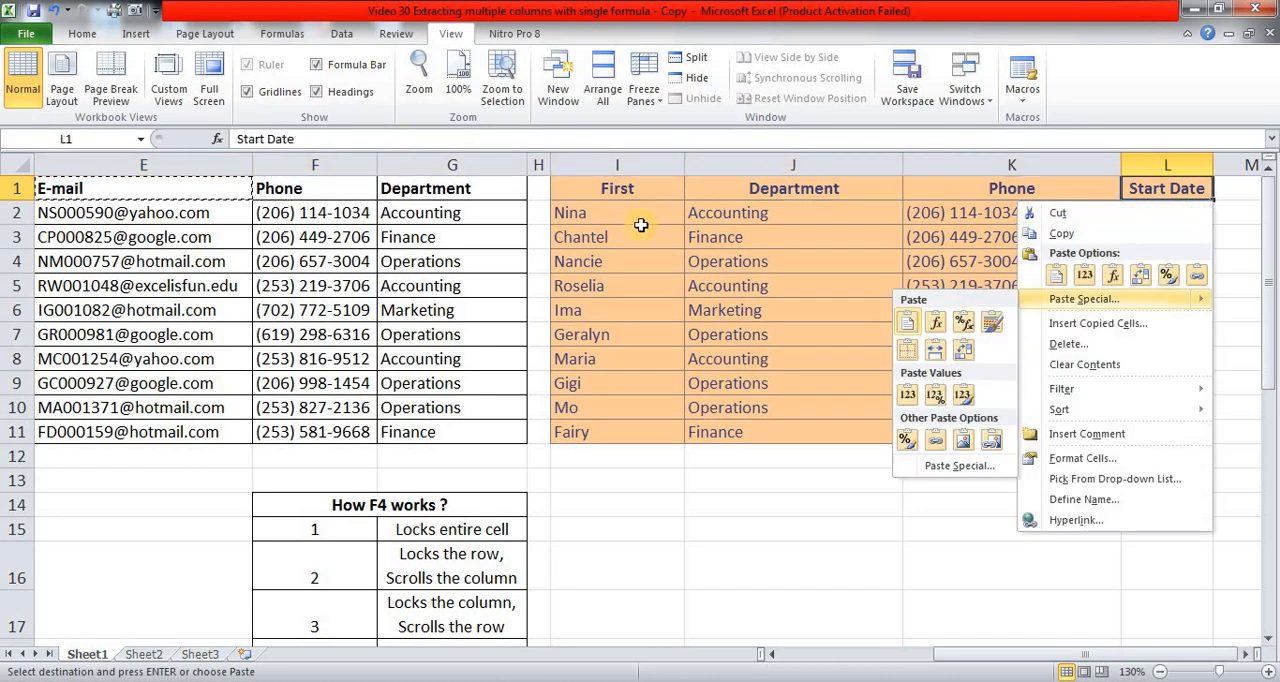
key(s)
key(v)
key(Return)
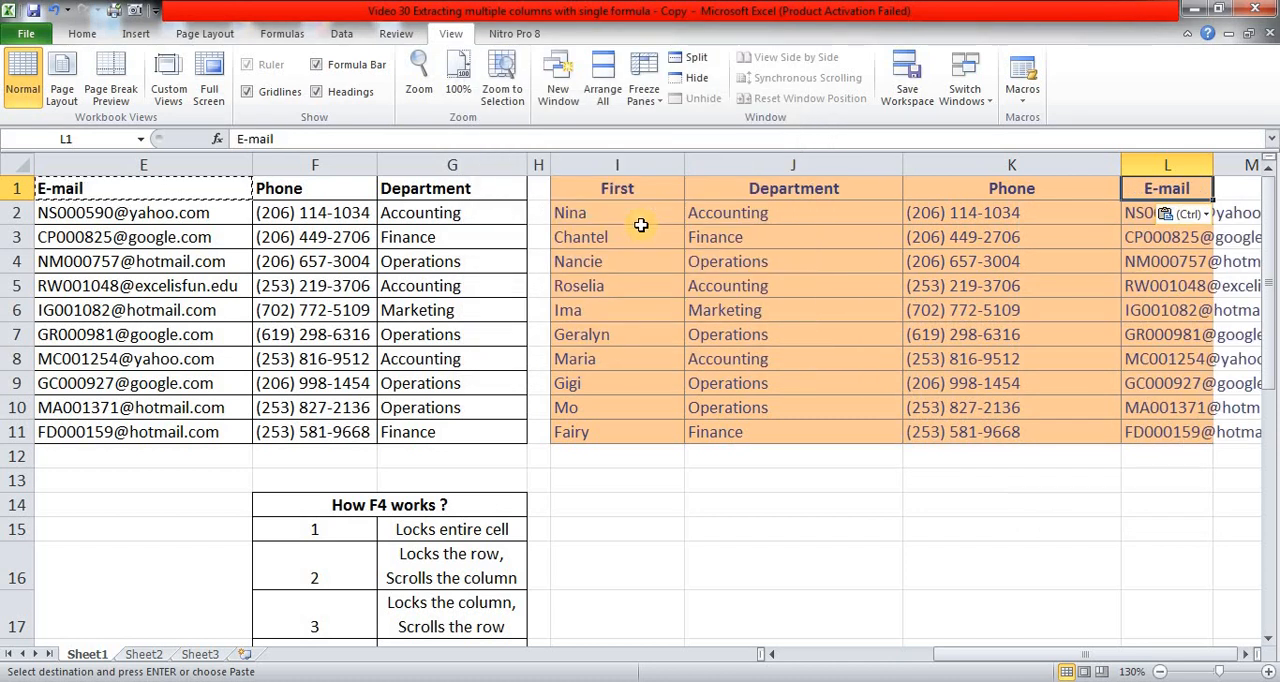
AutoFit column L to the width of the extracted e-mail entries in L1:L11.
key(ctrl+shift+Down)
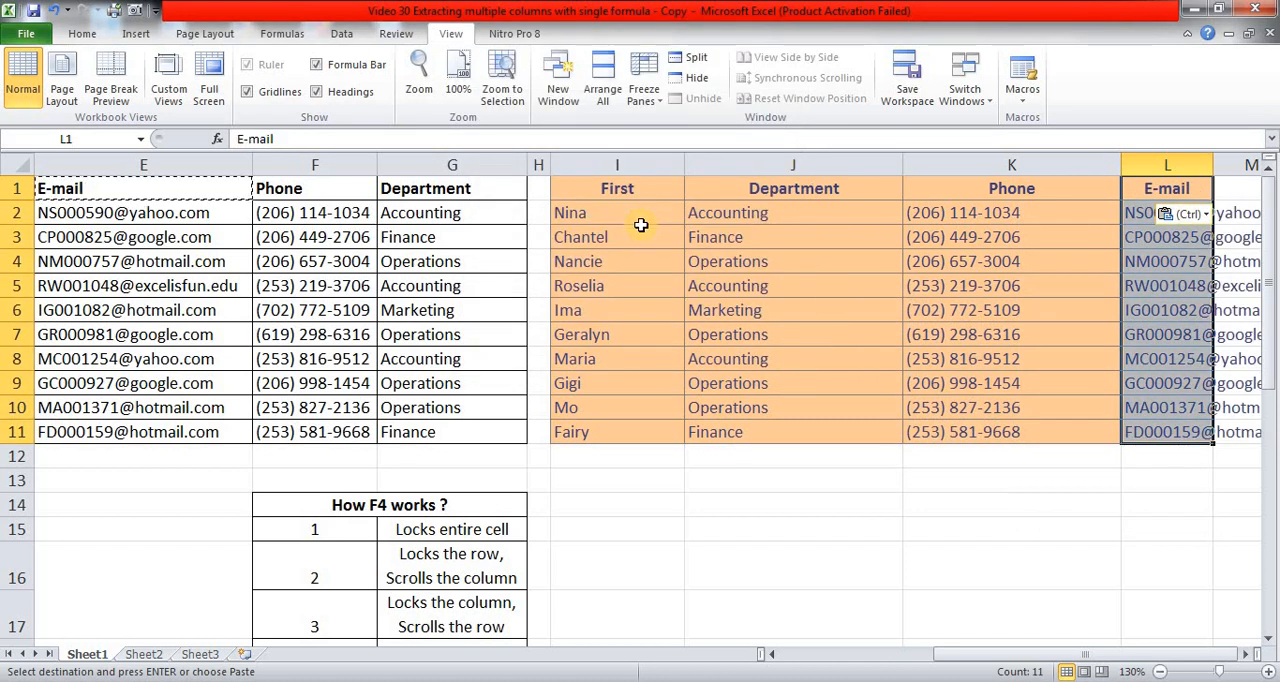
key(alt+o)
key(Escape)
Compare the headers and columns of the source table with those of the extraction table.
key(Left)
key(Left)
key(Left)
key(Left)
key(Left)
key(Left)
key(Left)
key(Left)
key(Left)
key(Left)
key(Left)
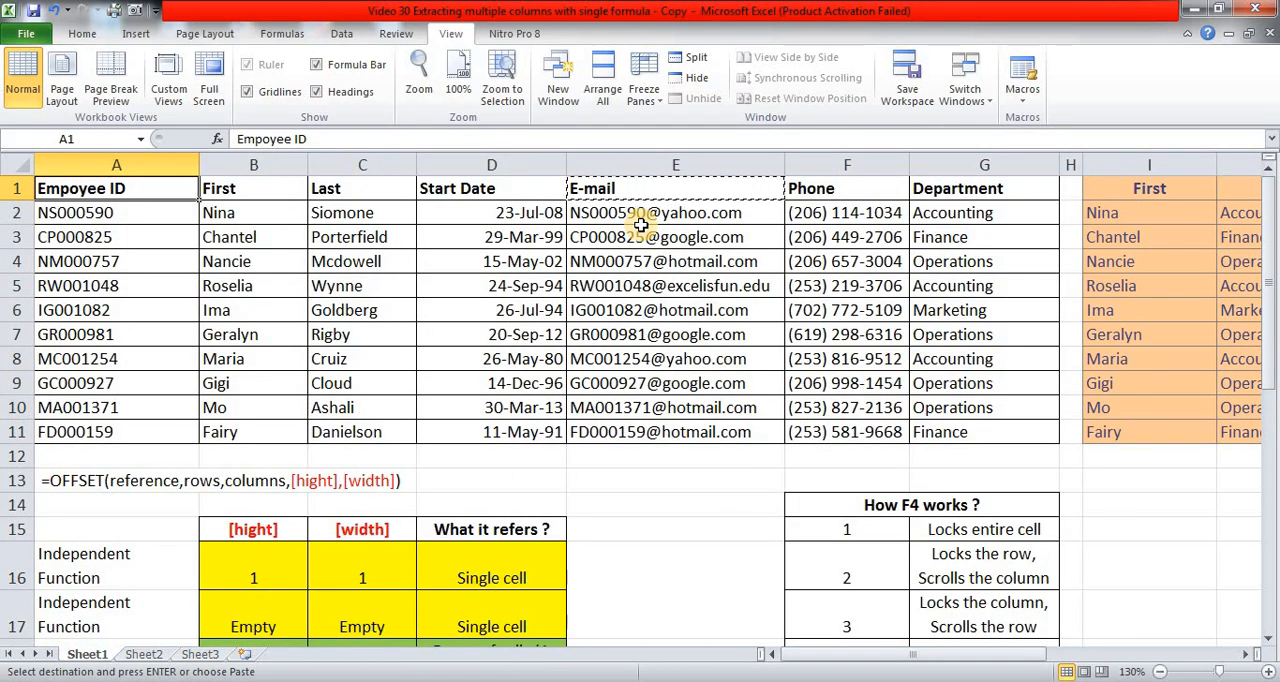
key(Right)
key(Right)
key(Right)
key(Right)
key(Right)
key(Right)
key(Right)
key(Right)
key(Right)
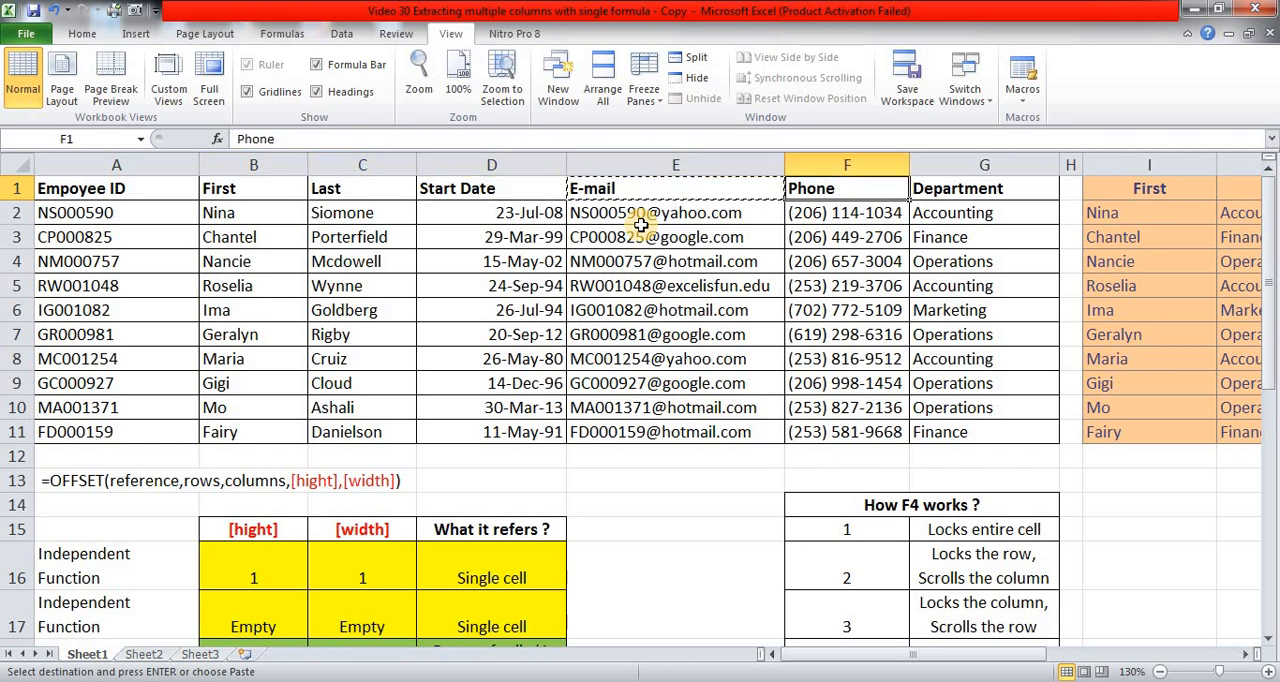
key(Right)
key(Right)
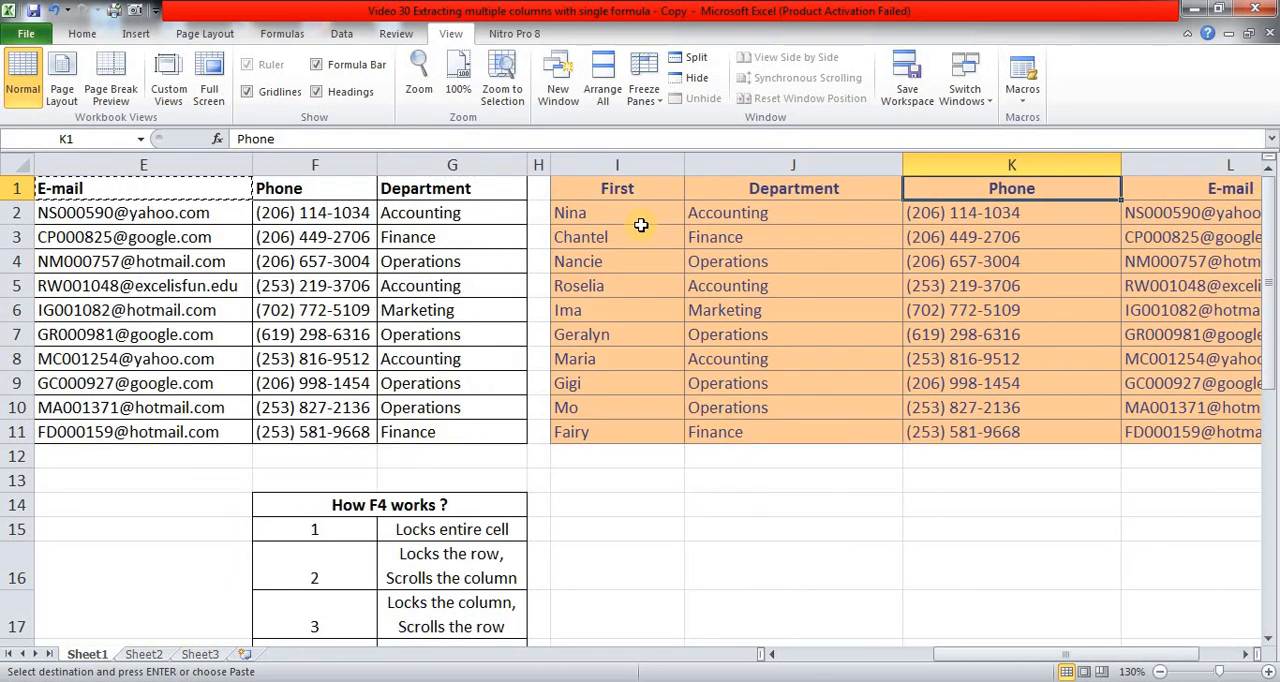
key(Left)
key(Left)
key(Left)
key(Left)
key(Left)
key(Left)
key(Left)
key(Left)
key(Left)
key(Left)
key(Left)
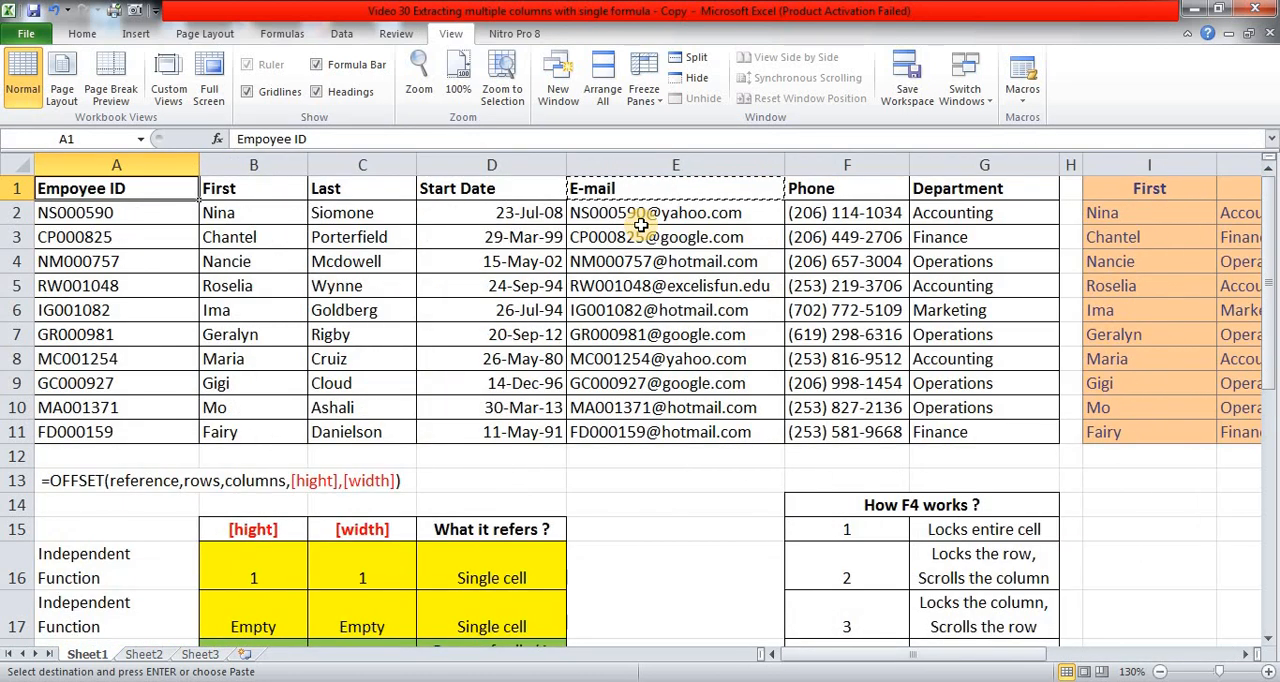
Review the OFFSET and INDEX versions of the formula on Sheet2 and return to Sheet1.
click(146, 656)
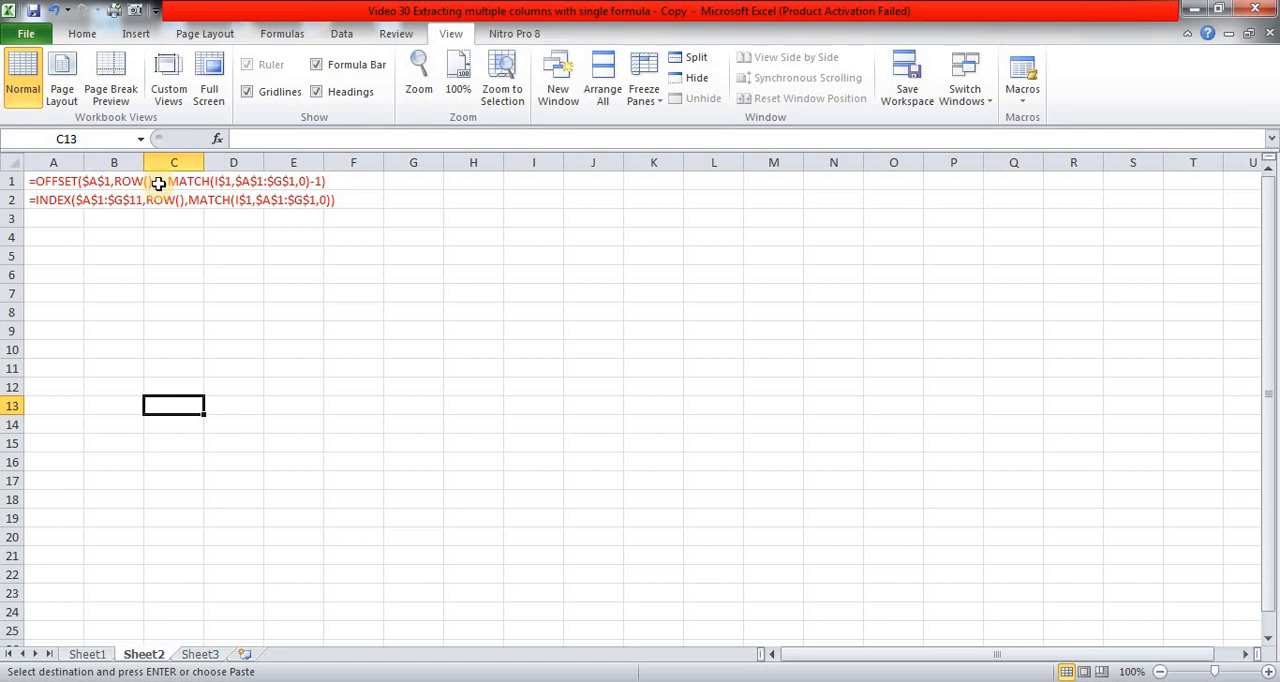
click(100, 656)
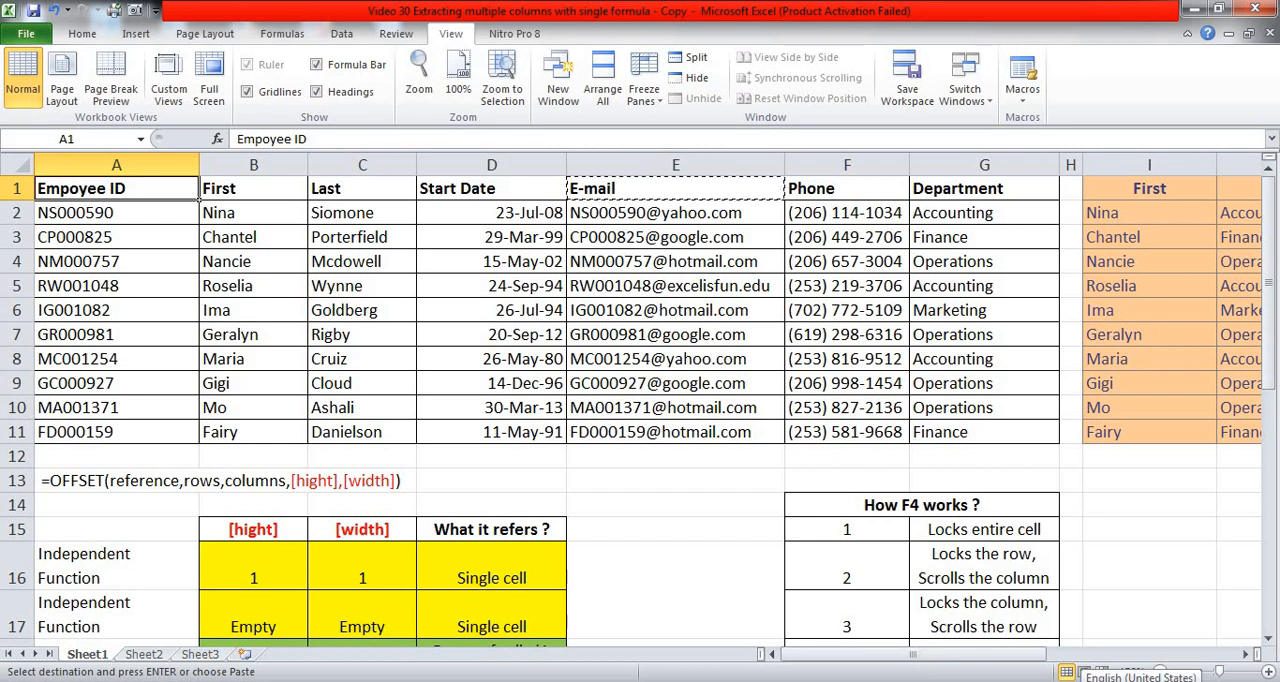
click(1108, 681)
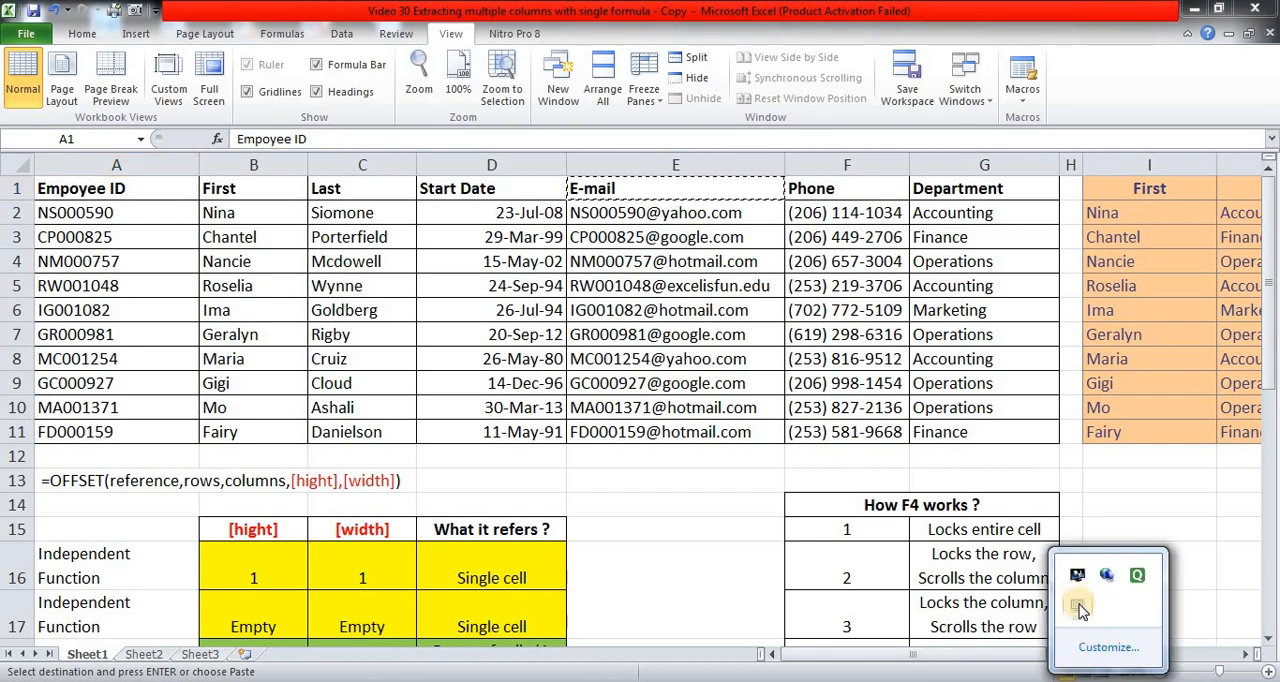